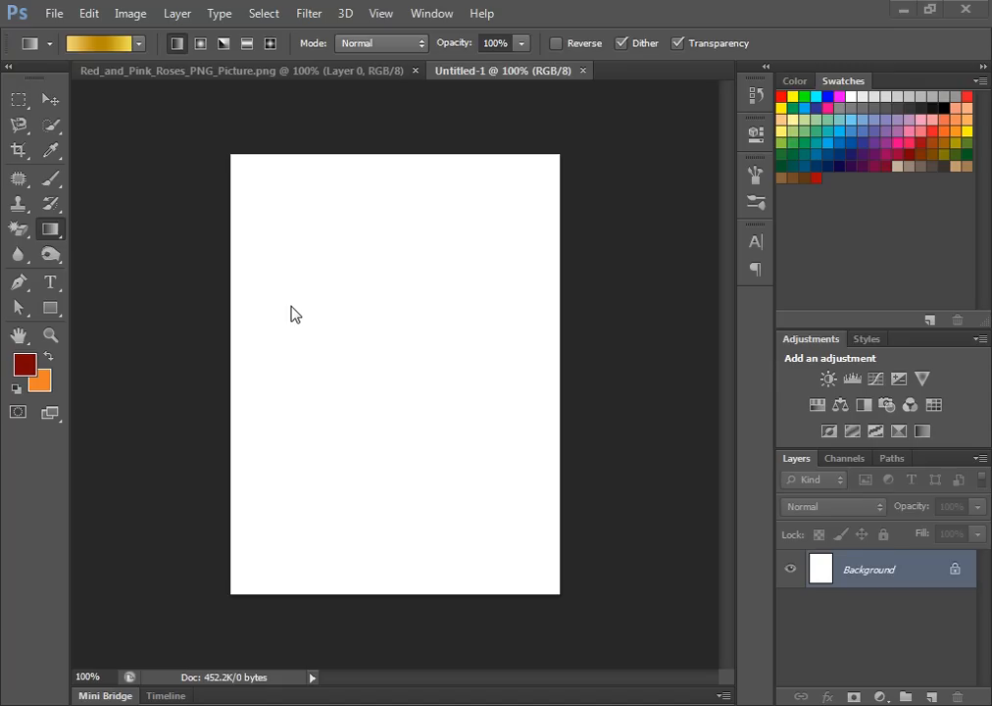
click(57, 16)
click(65, 35)
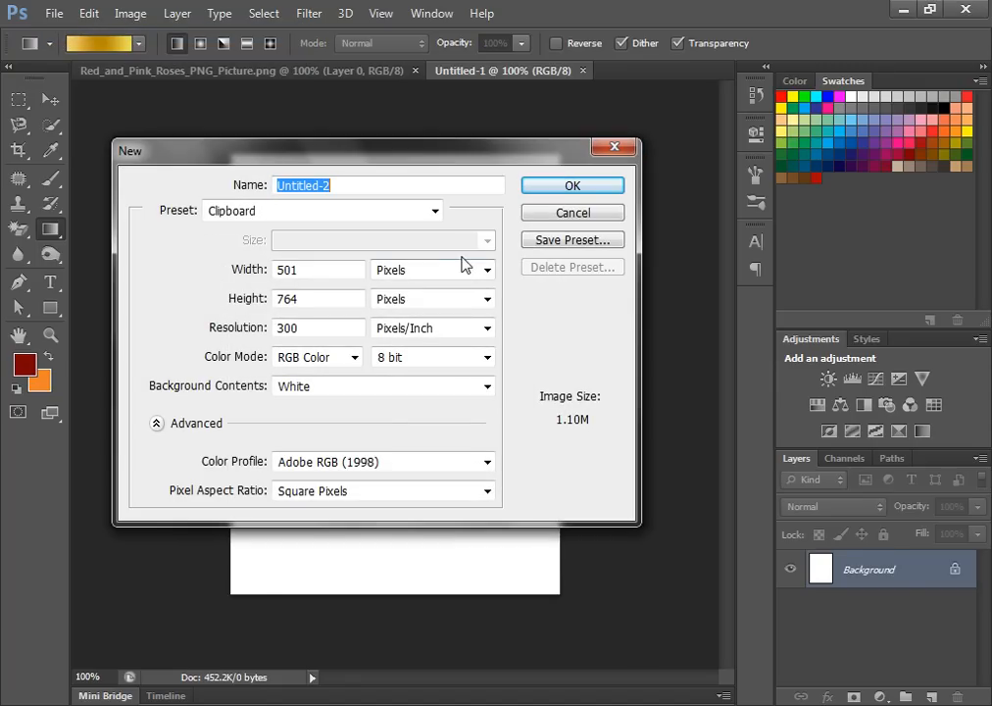
click(588, 212)
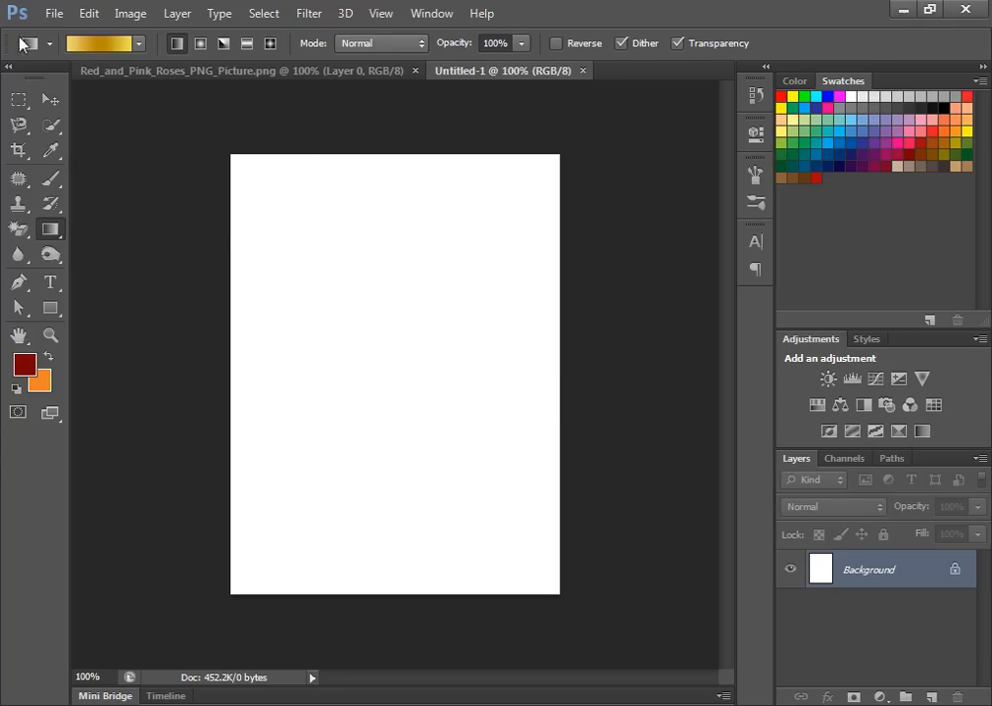
key(v)
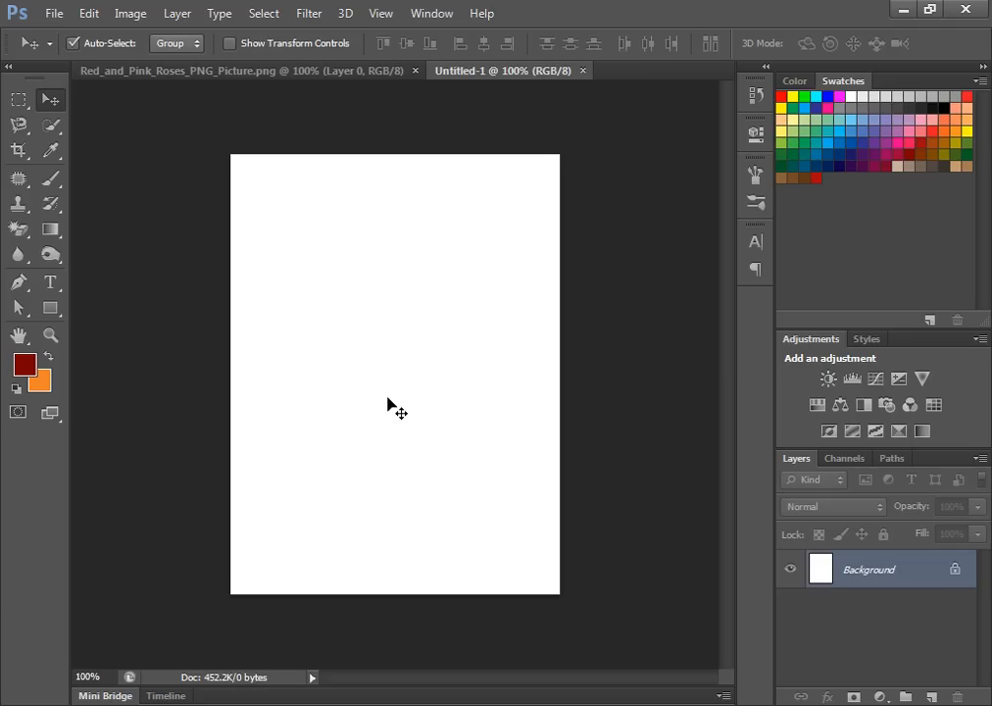
click(51, 241)
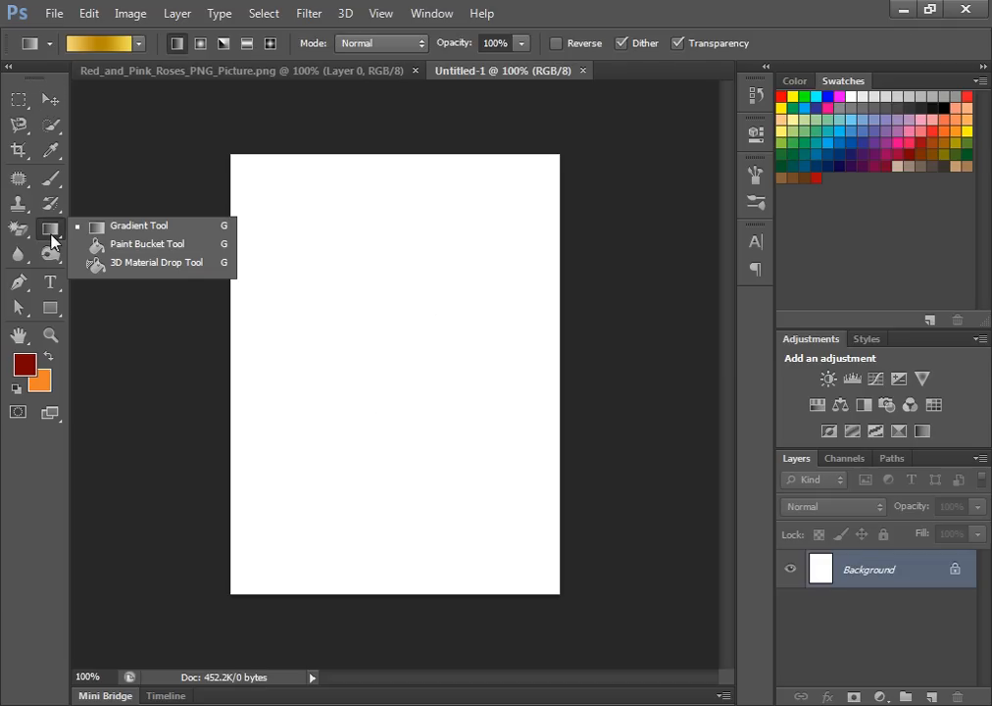
click(128, 248)
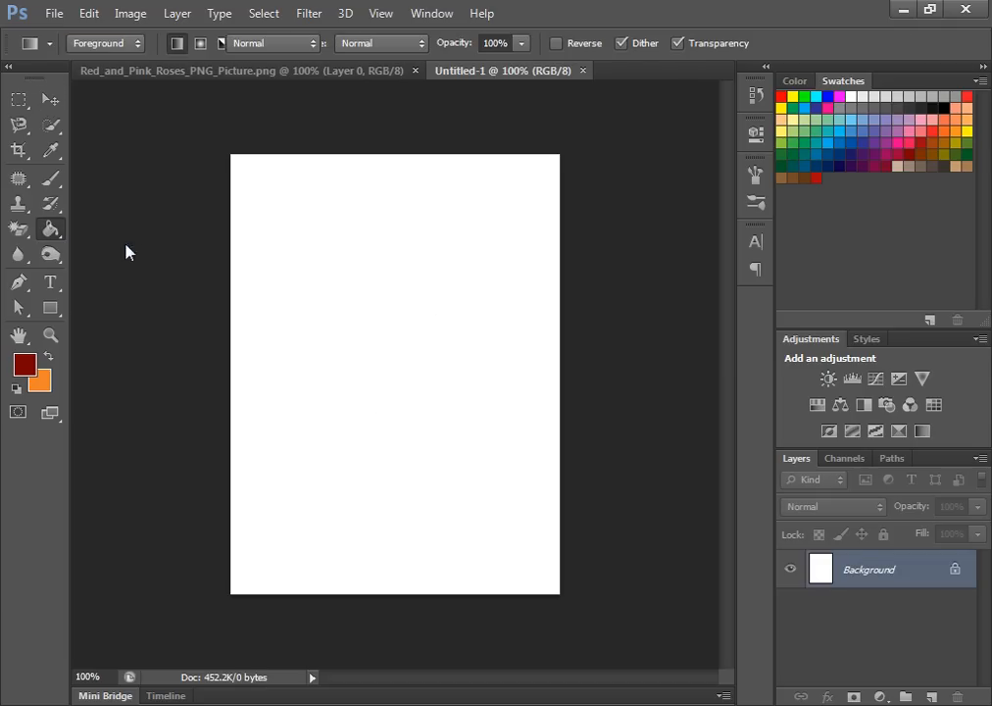
With the Gradient tool, start from the Foreground to Background preset and set the gradient's left color stop to red #d62b2b
click(52, 229)
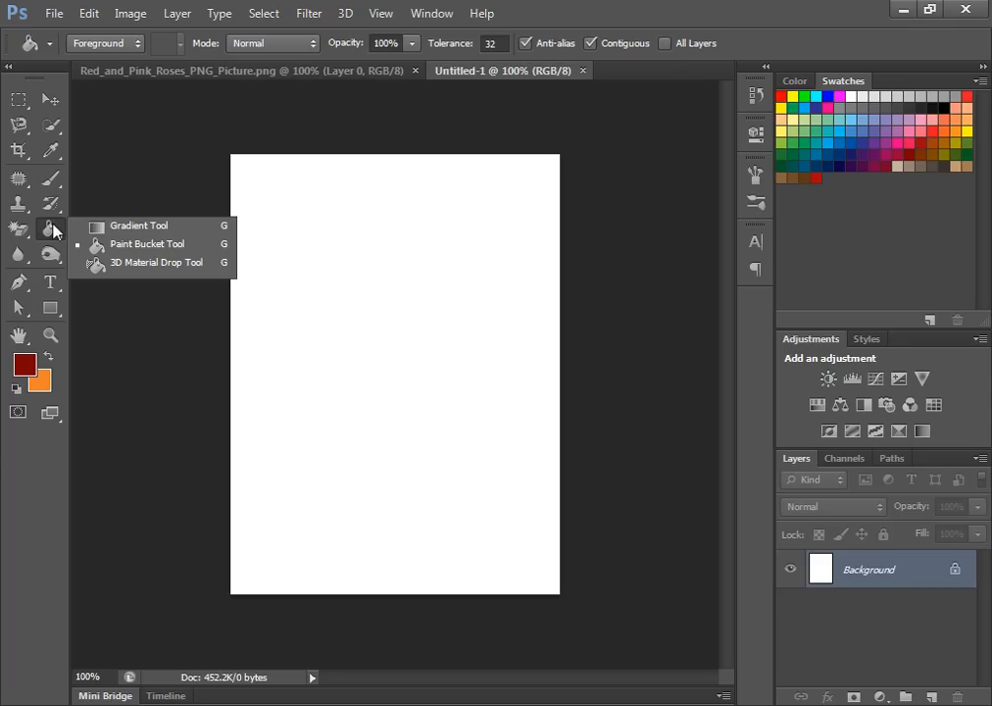
click(104, 228)
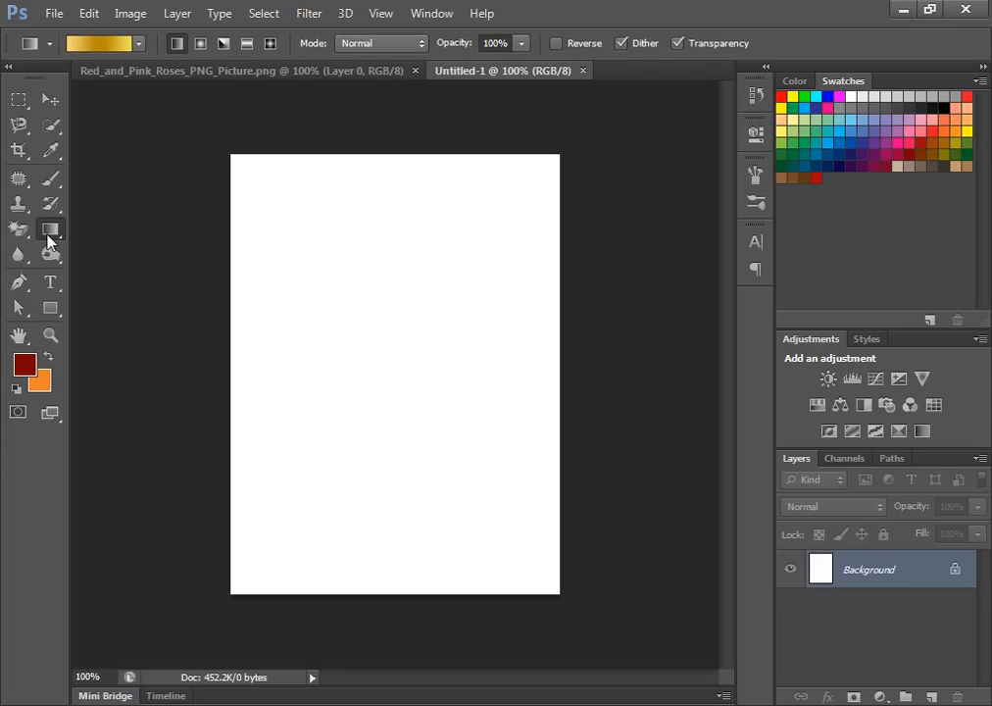
click(98, 45)
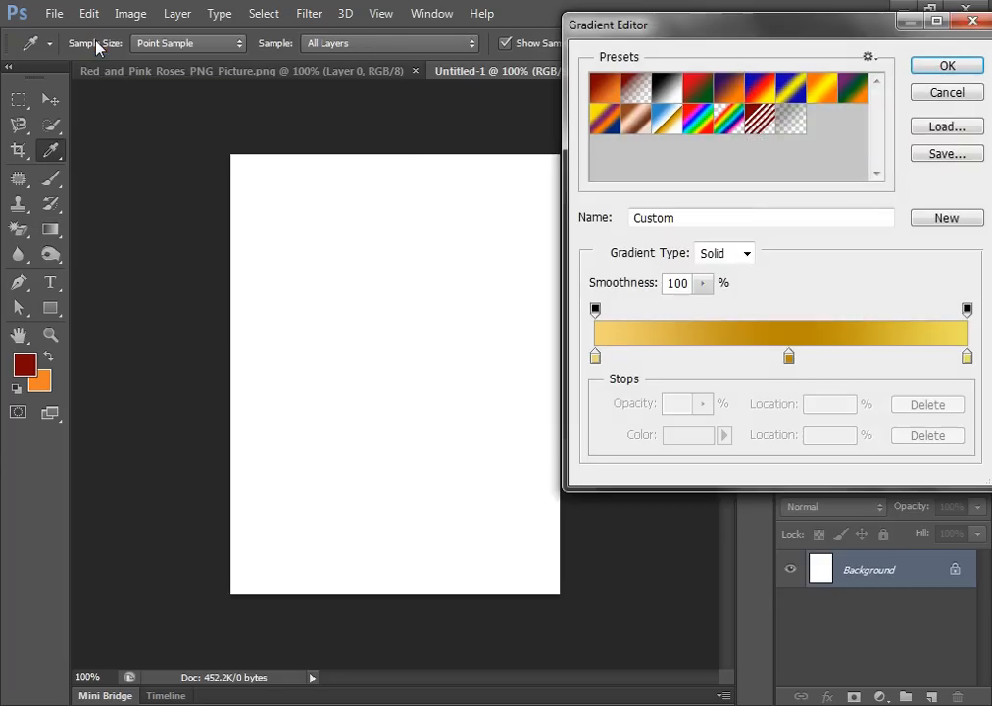
click(599, 91)
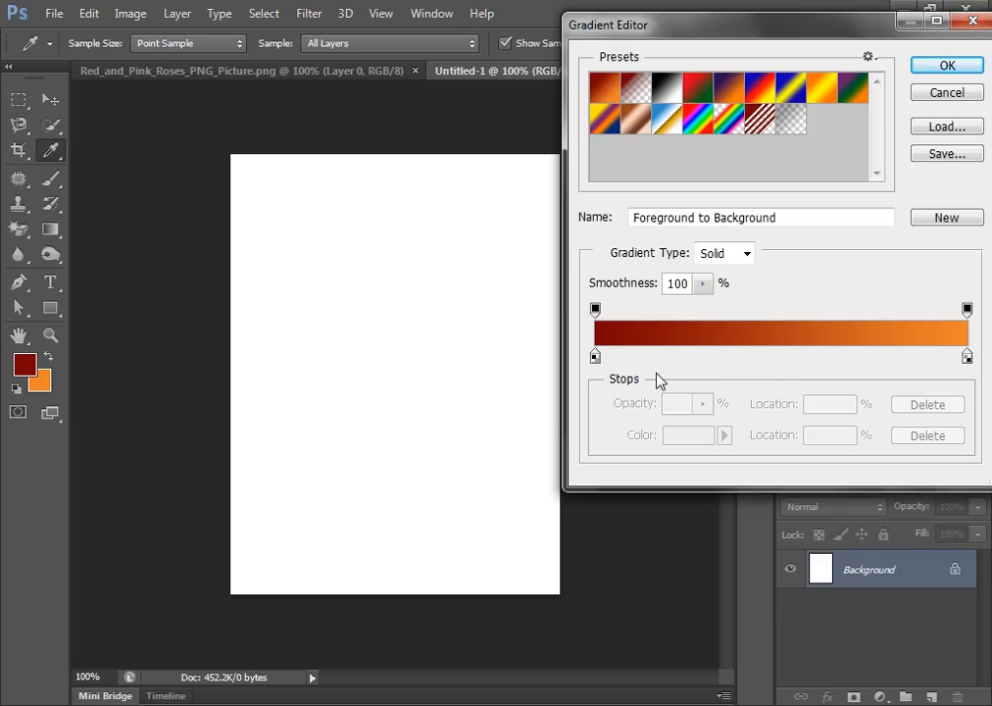
click(595, 357)
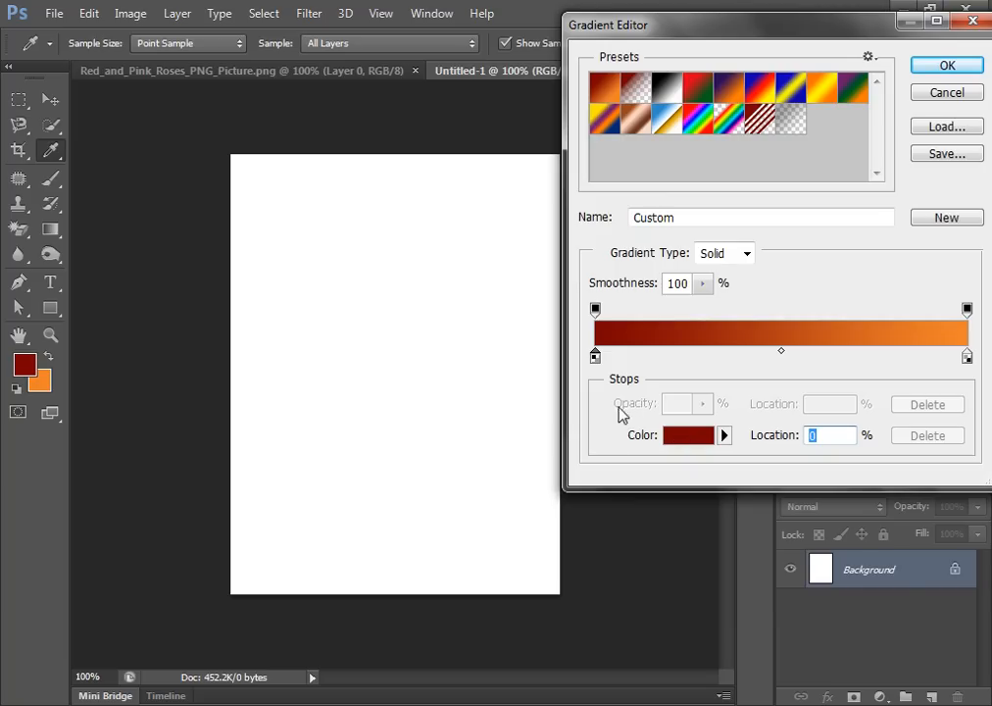
click(675, 436)
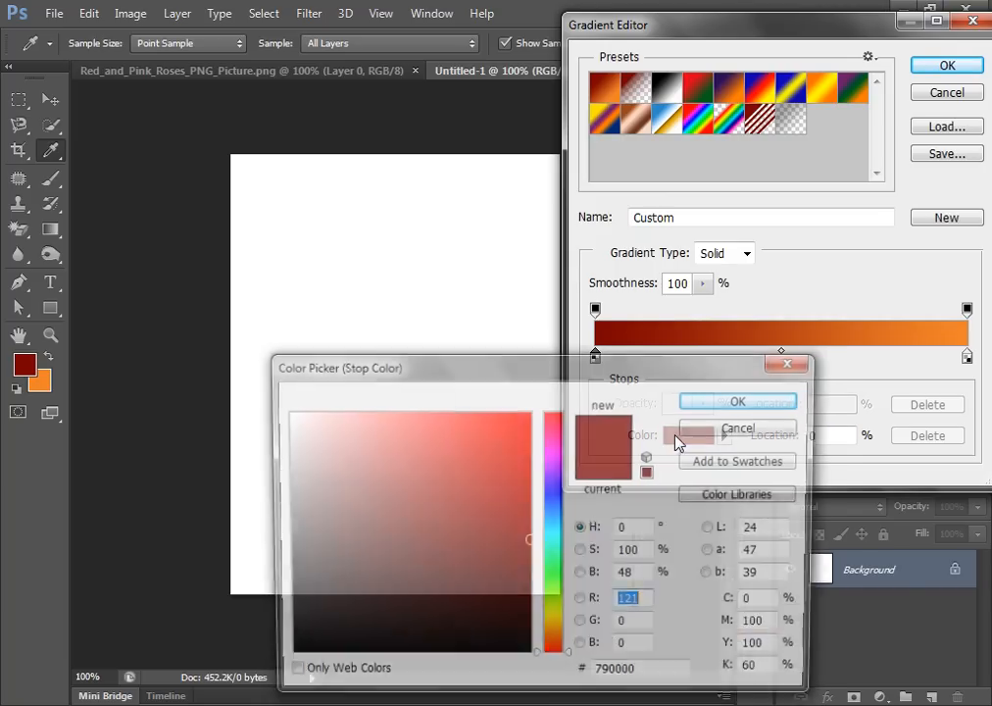
click(480, 451)
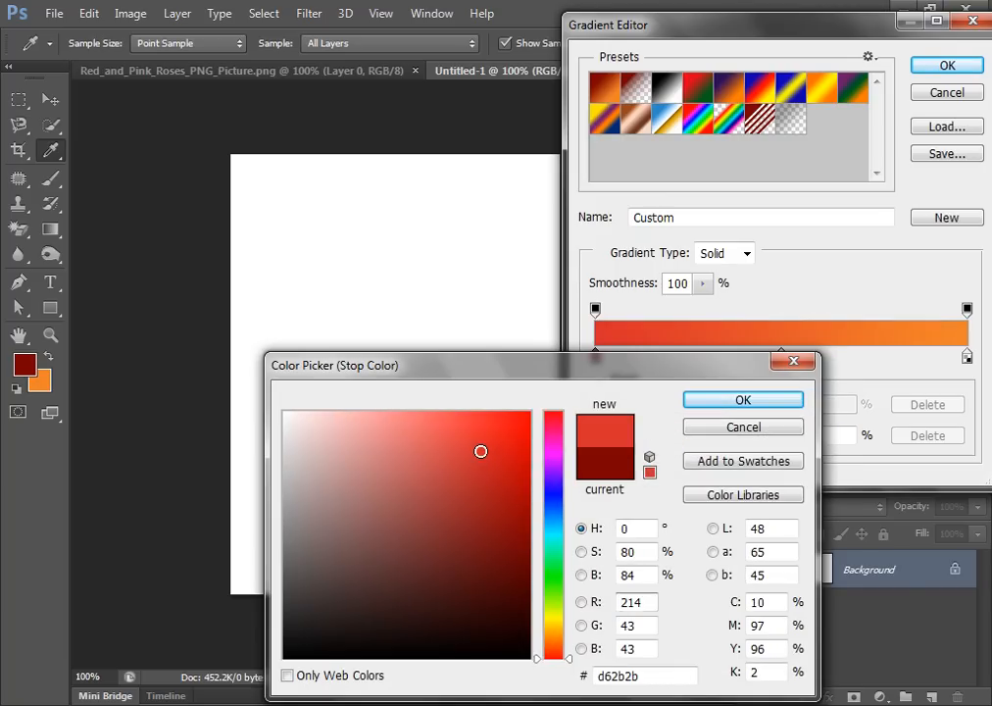
click(712, 401)
Set the gradient's right color stop to dark red #880616 and accept the edited gradient
click(966, 358)
click(681, 435)
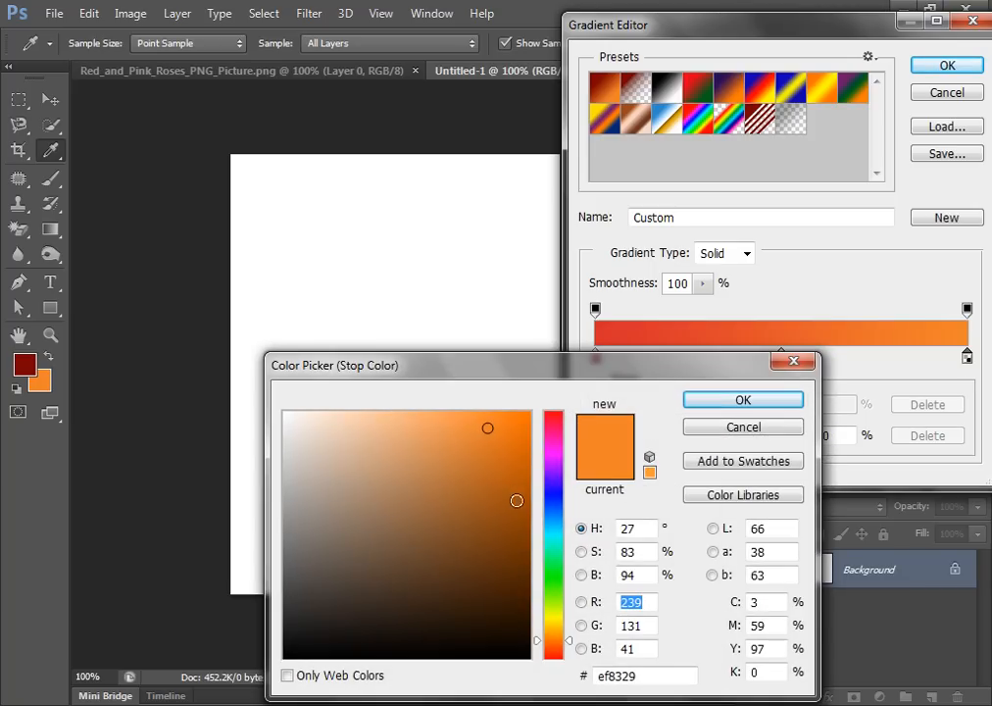
click(552, 418)
click(518, 527)
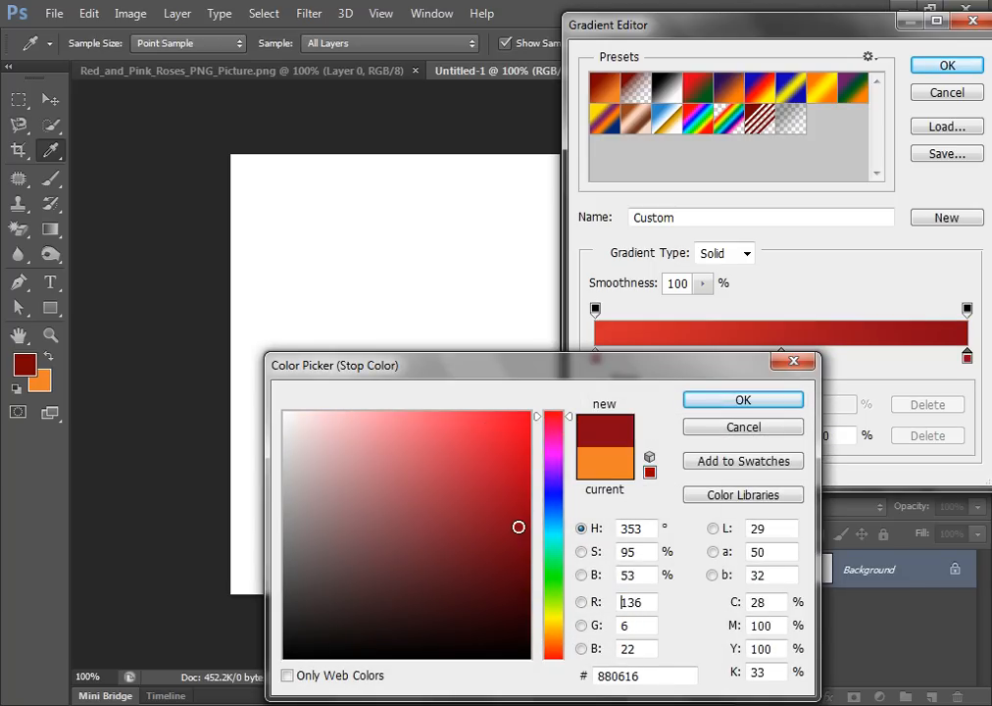
click(720, 402)
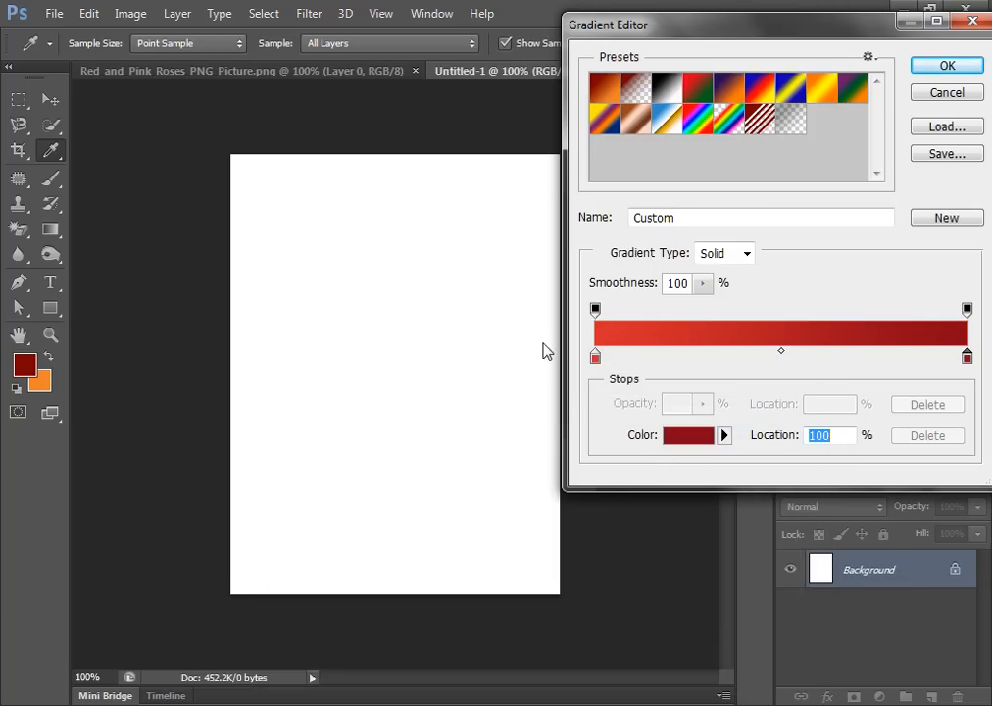
click(947, 69)
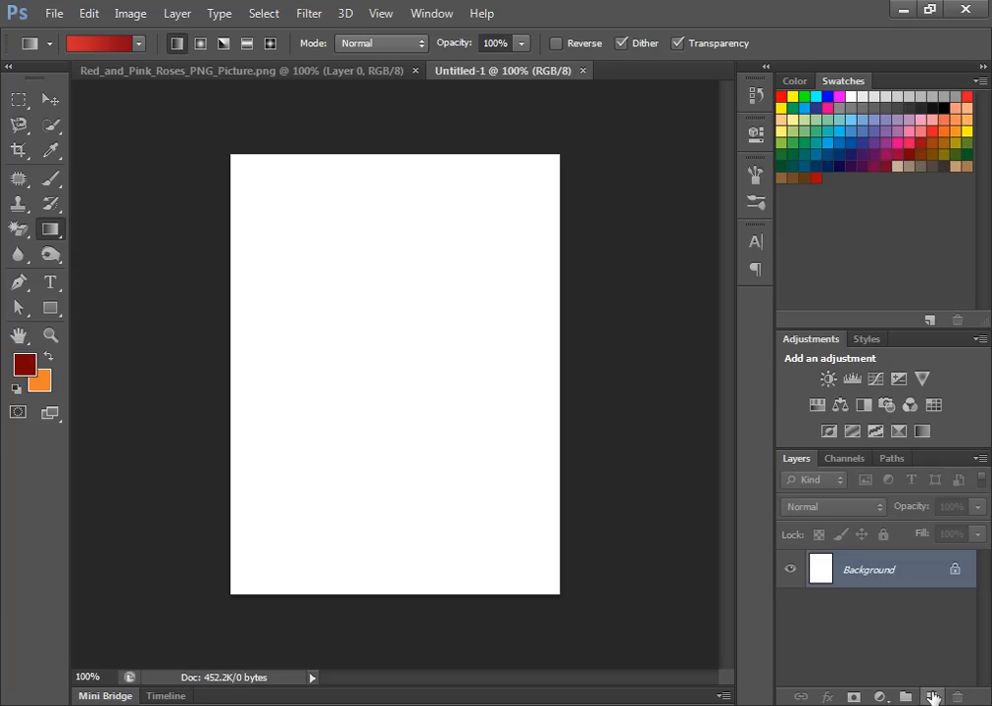
Add a new layer and fill it with the red gradient running horizontally from left to right across the canvas
click(932, 696)
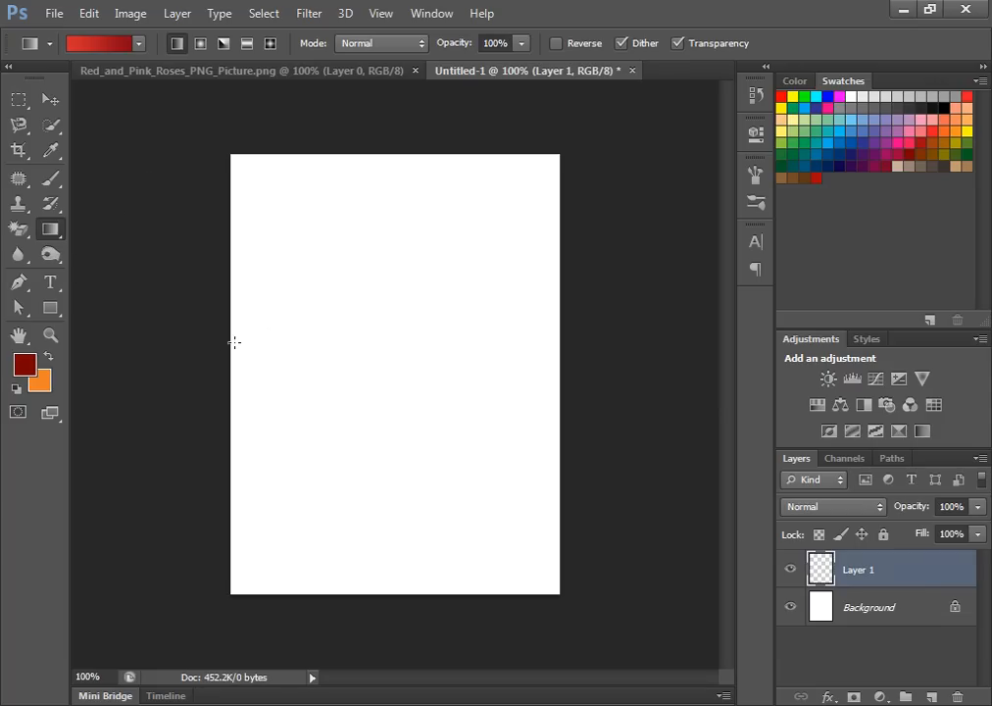
drag(279, 342, 558, 341)
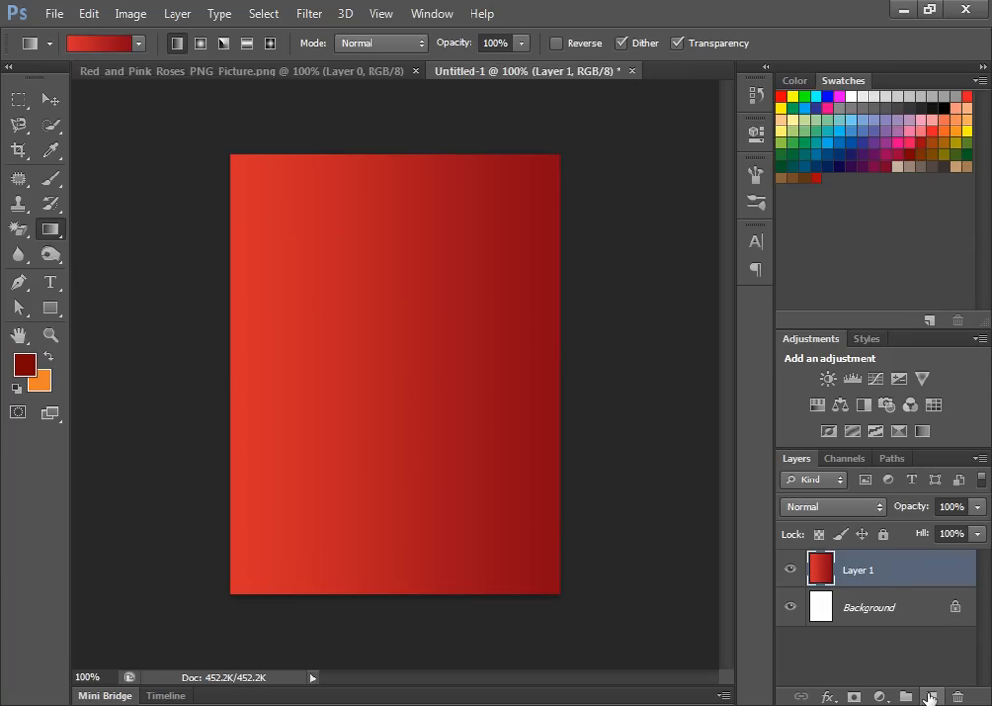
Add another new layer and draw a large rectangular path inset from the canvas edges, using the Rectangle tool in Path mode
click(930, 696)
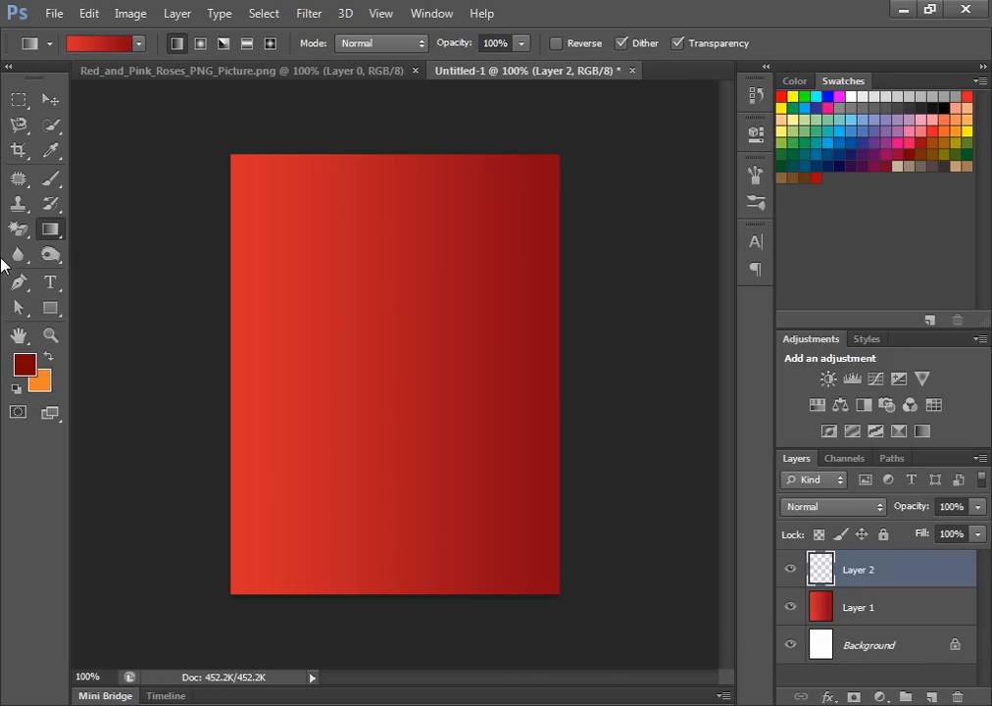
drag(50, 308, 85, 314)
click(120, 311)
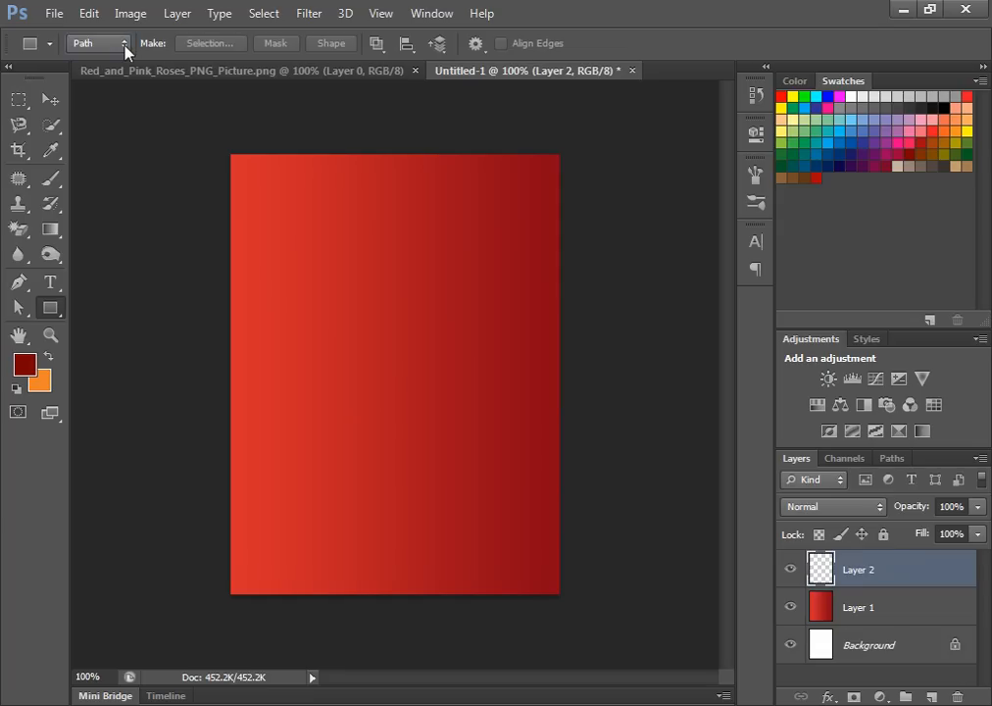
click(100, 44)
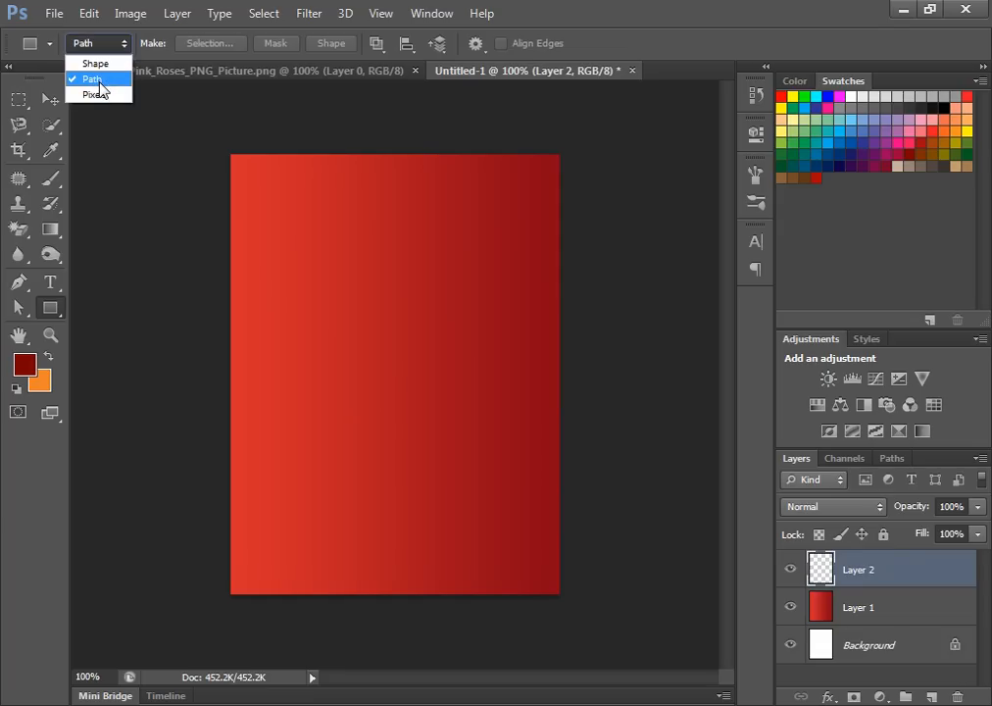
click(98, 81)
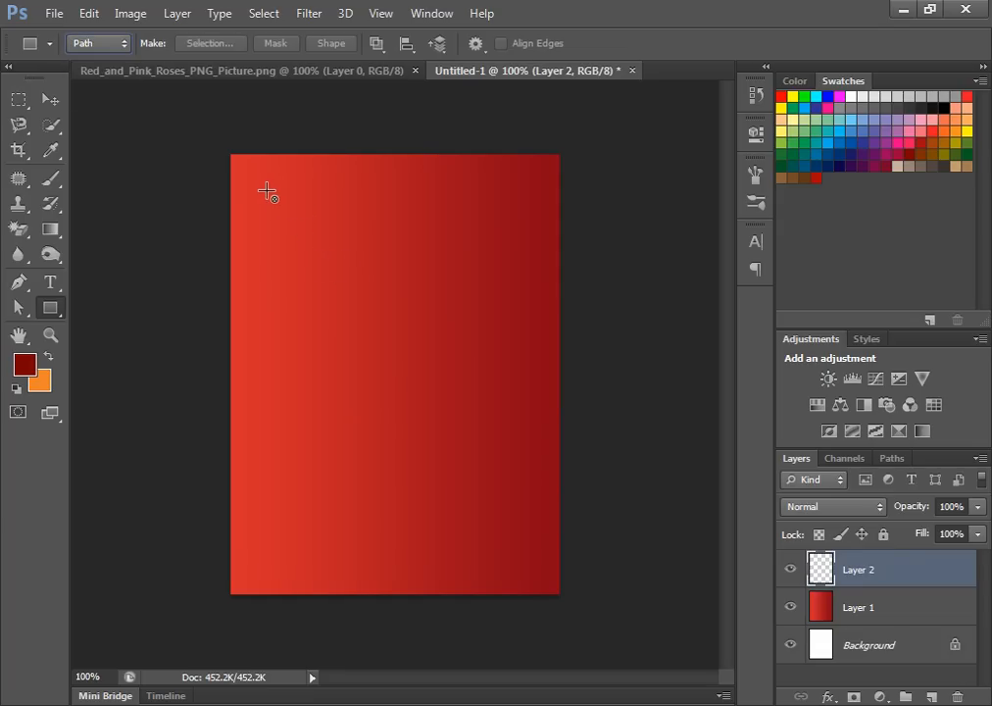
drag(266, 193, 511, 538)
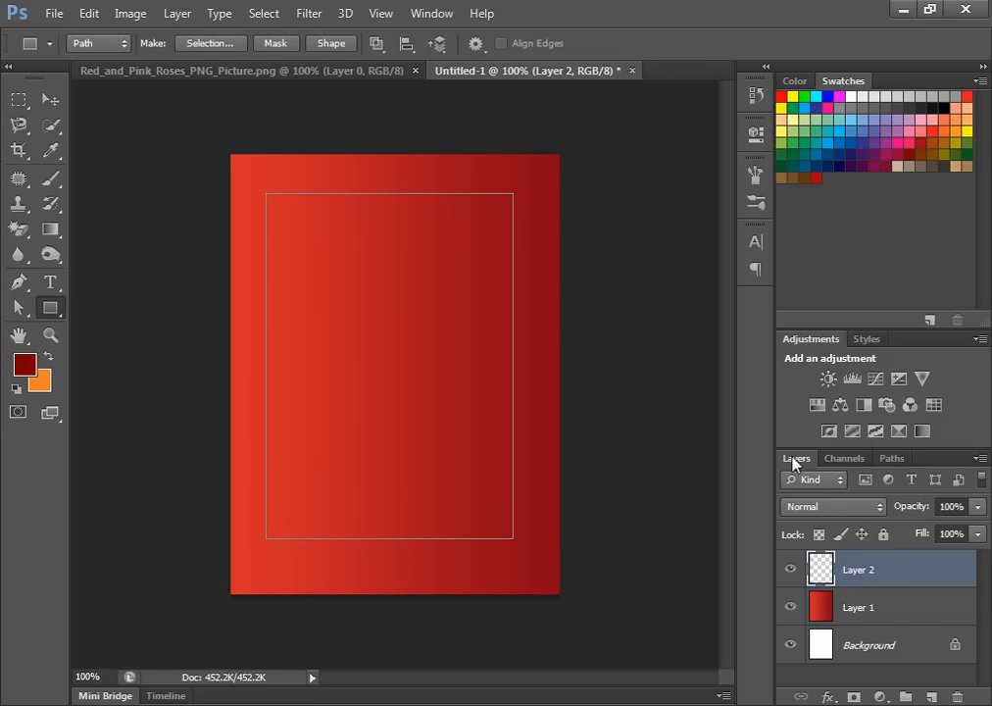
Load the rectangular work path as a selection and return to the layer list
click(897, 459)
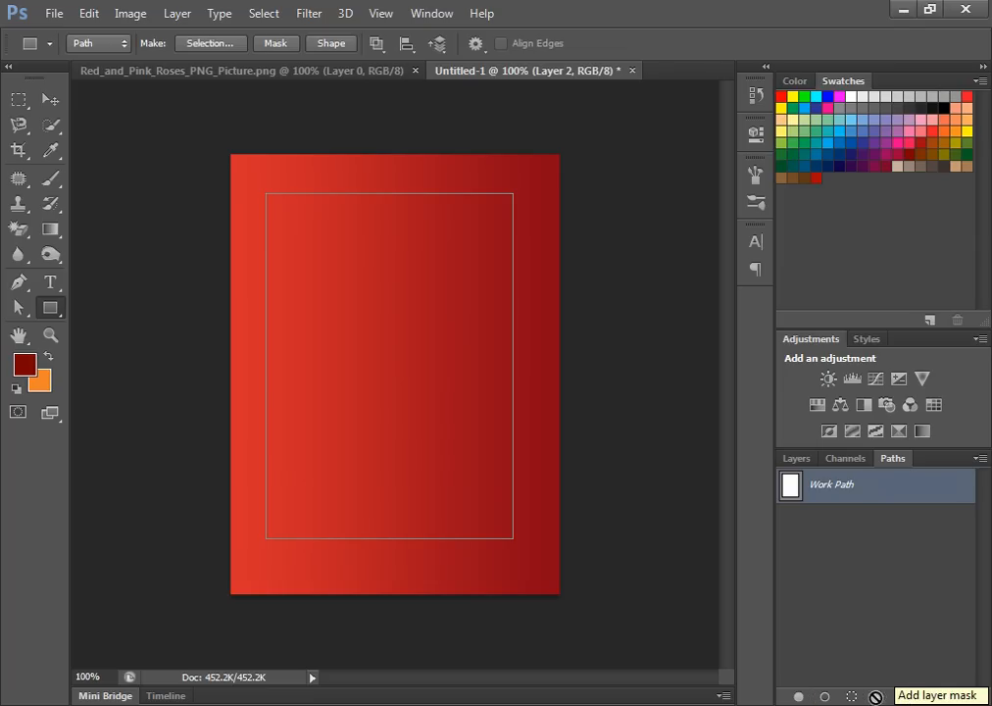
click(849, 694)
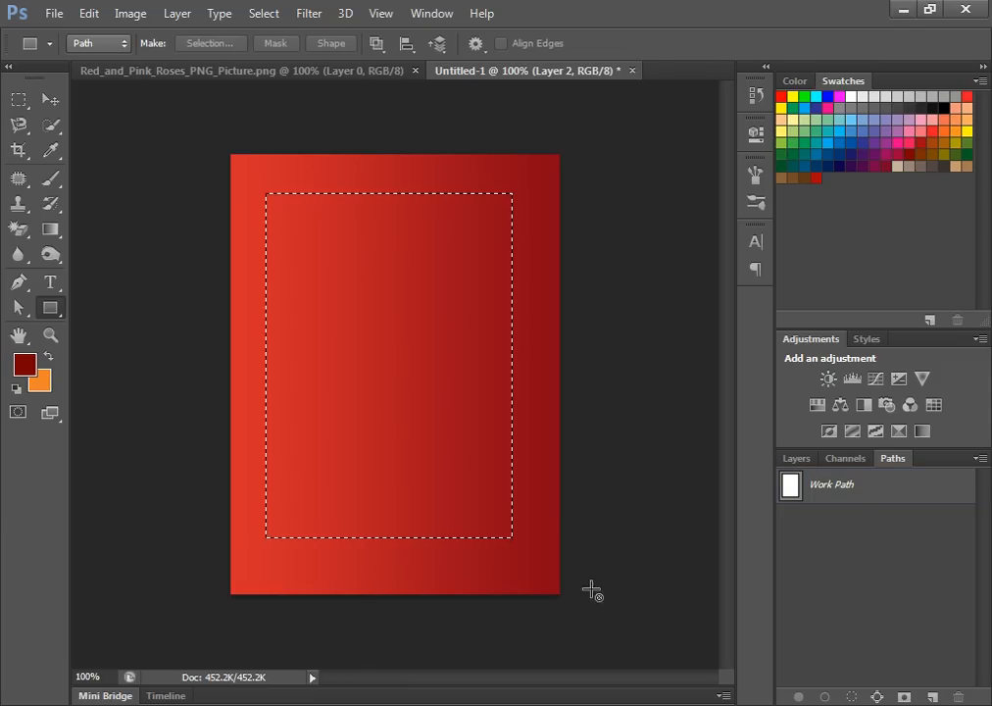
click(796, 459)
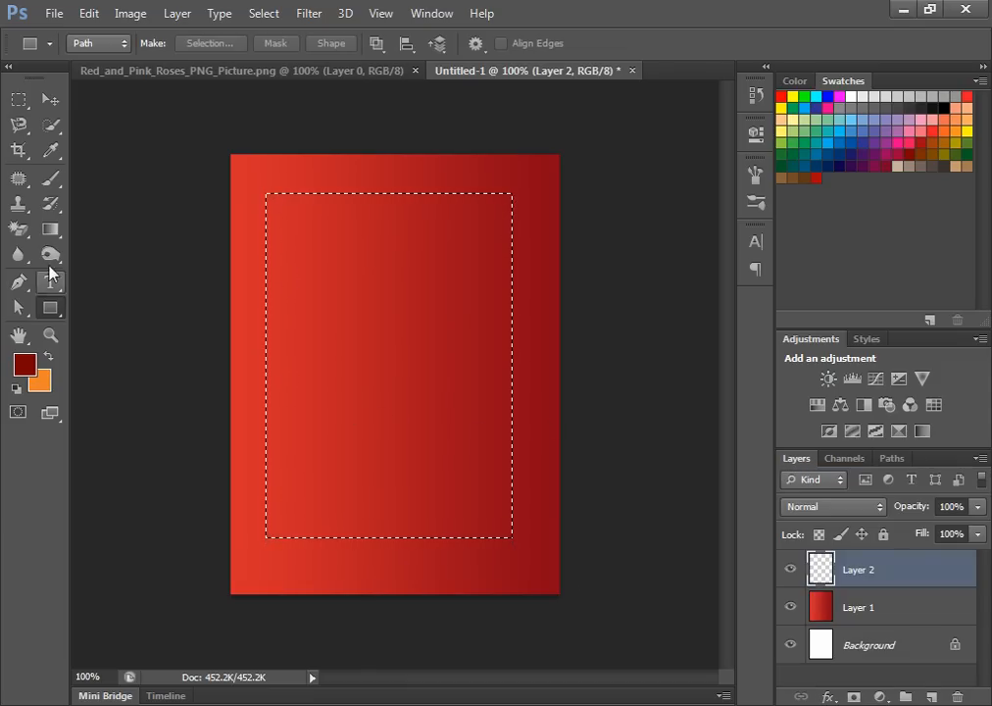
Start a new gradient from the Foreground to Background preset and add a middle color stop at 51%
click(51, 229)
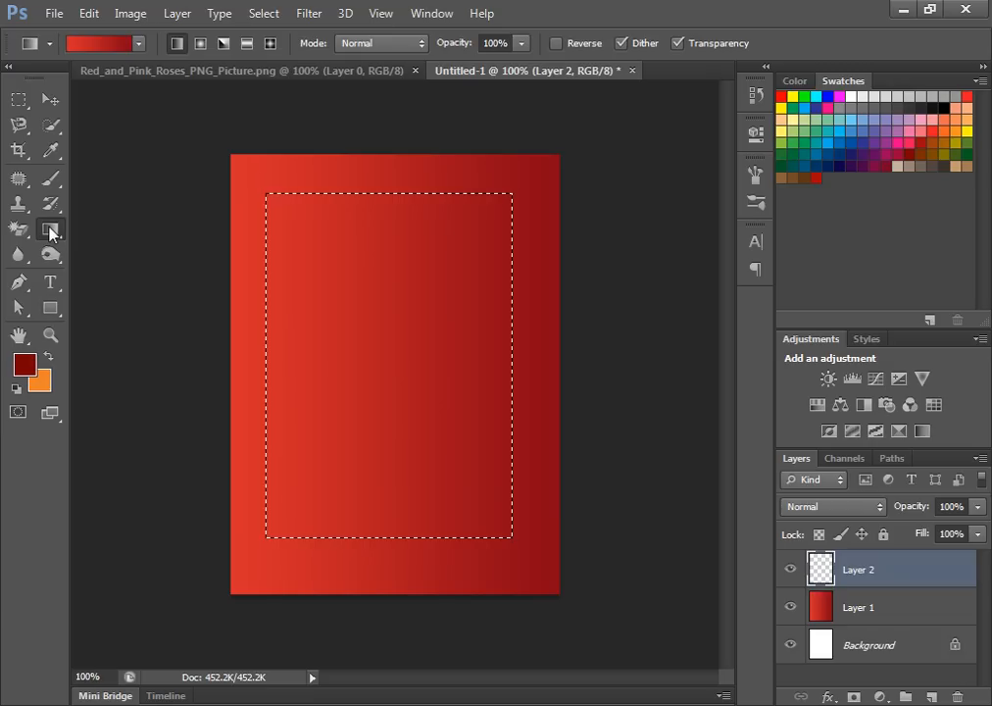
click(68, 40)
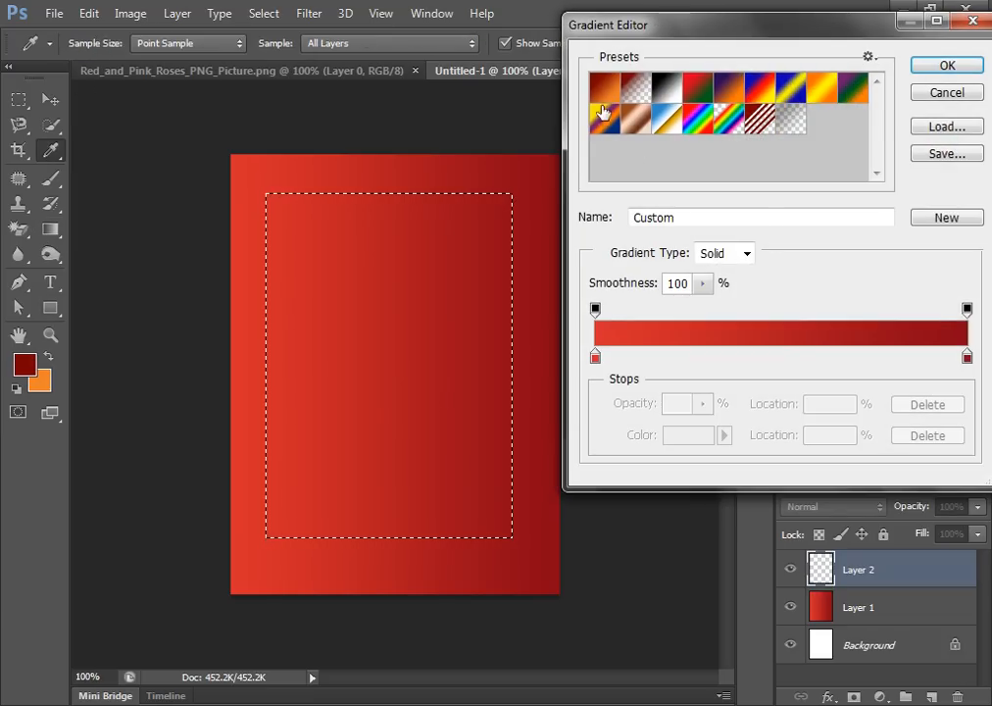
click(603, 90)
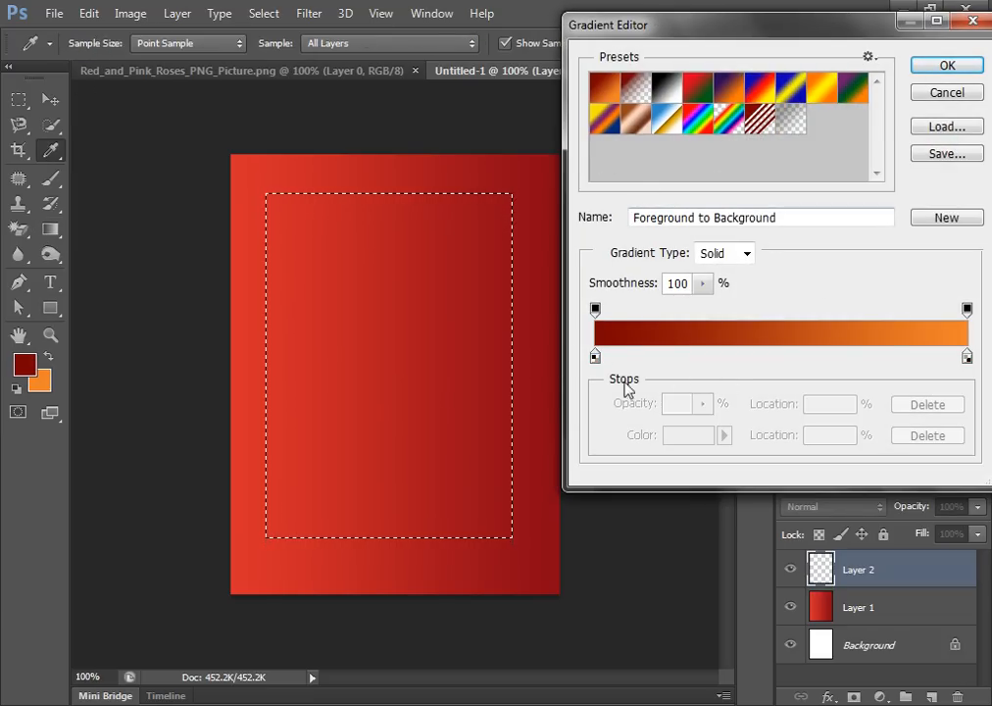
click(787, 355)
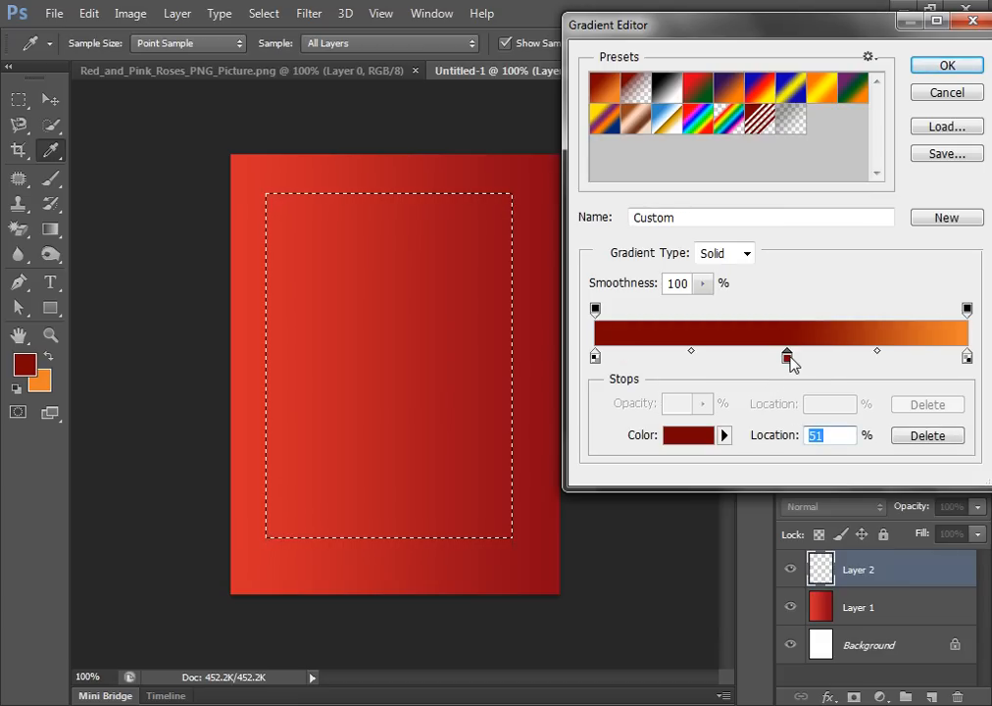
Set the new gradient's left color stop to pale yellow #ede980
click(594, 355)
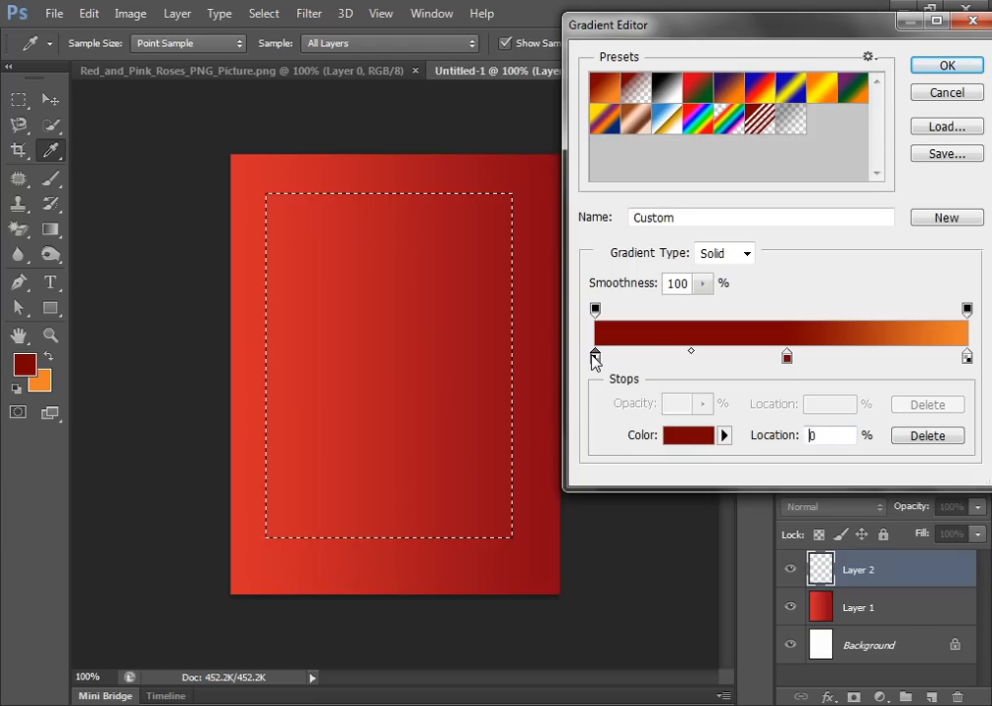
click(688, 434)
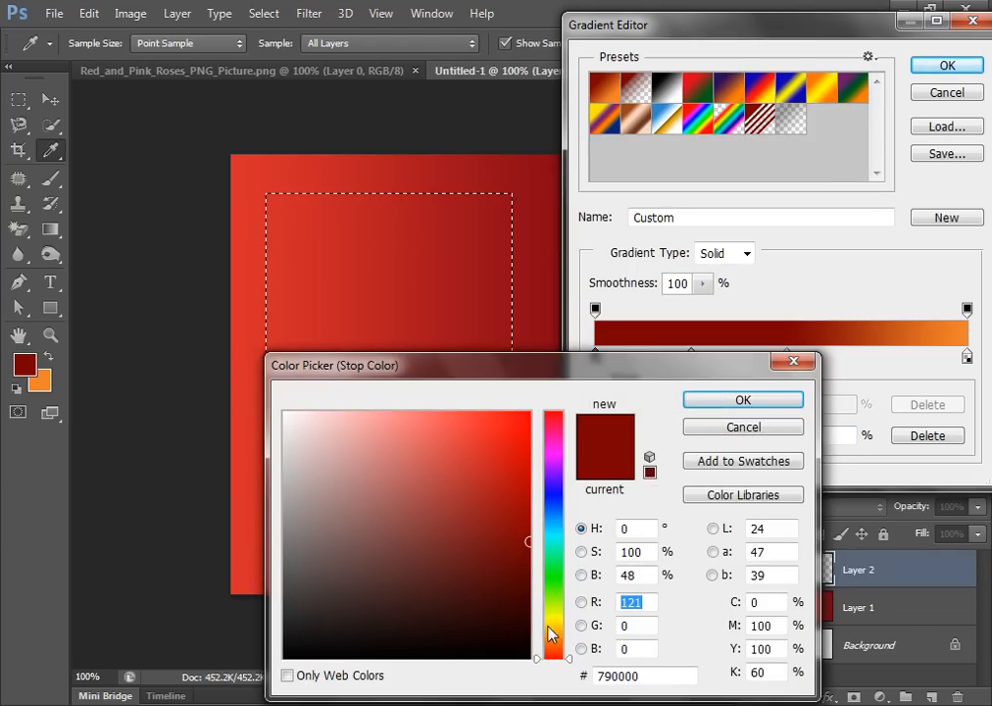
drag(552, 635, 553, 621)
click(456, 458)
click(405, 428)
click(390, 417)
click(409, 434)
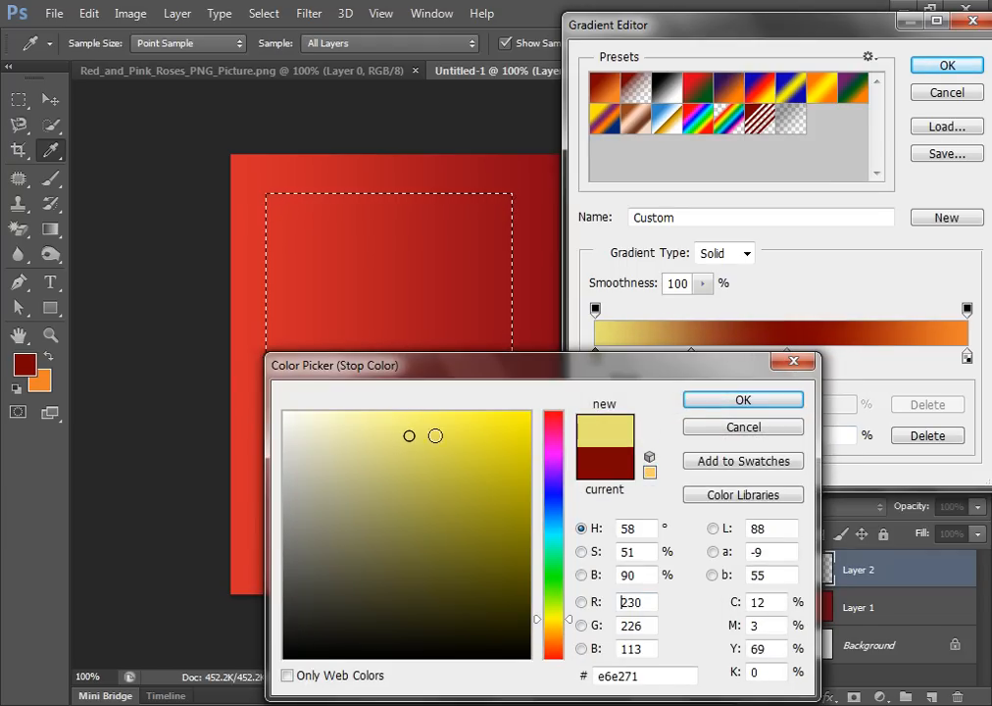
click(396, 428)
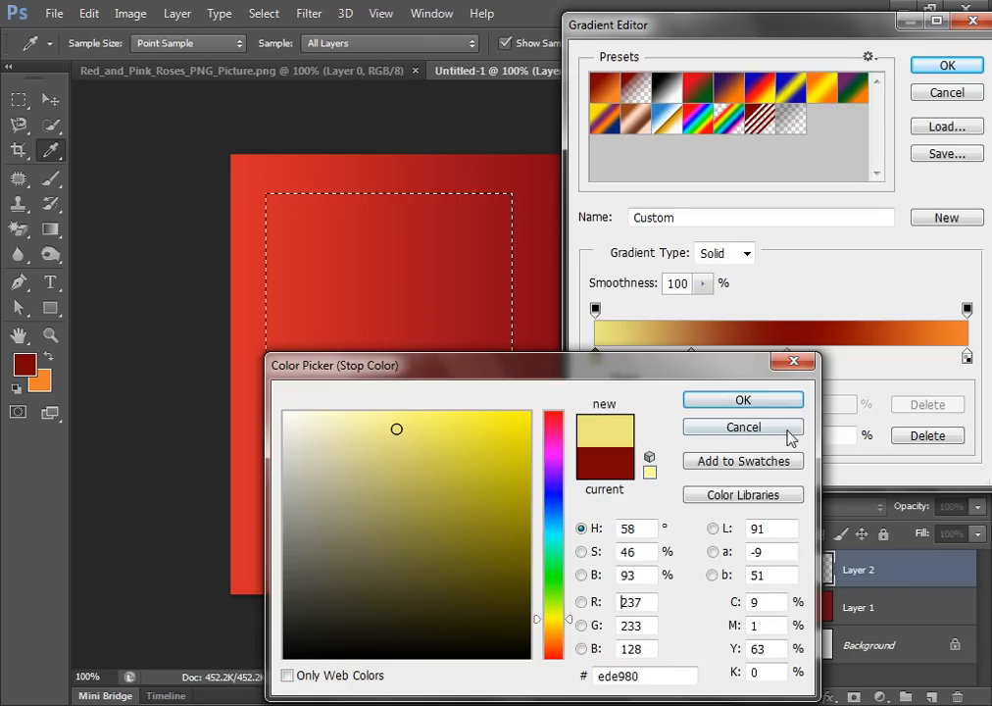
click(763, 400)
Set the middle color stop of the new gradient to a golden brown
click(787, 357)
click(698, 438)
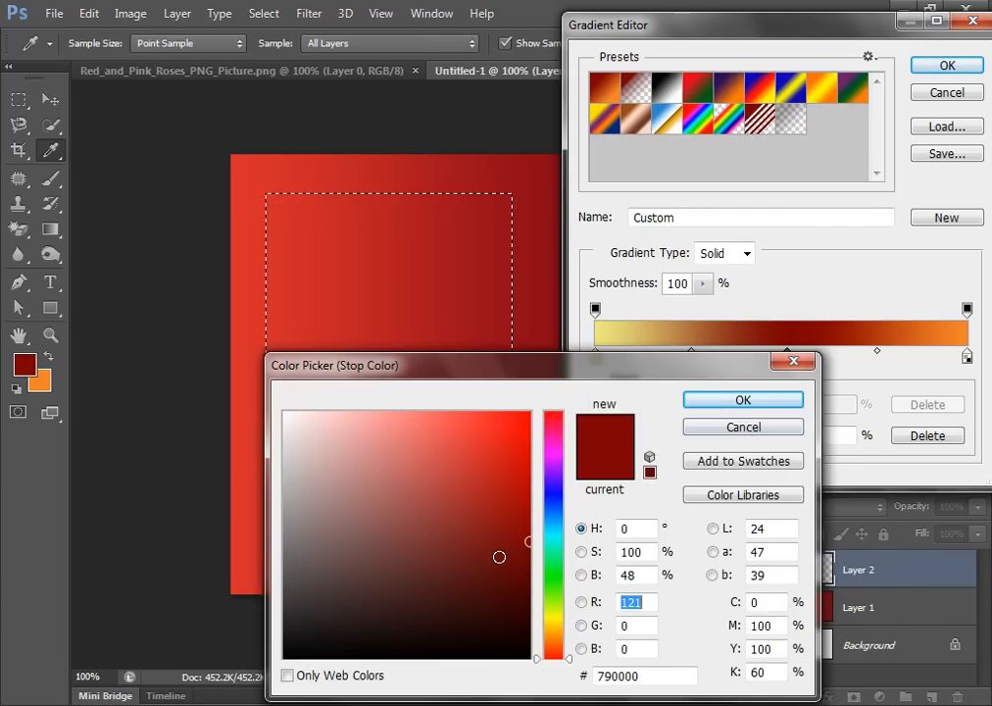
click(556, 623)
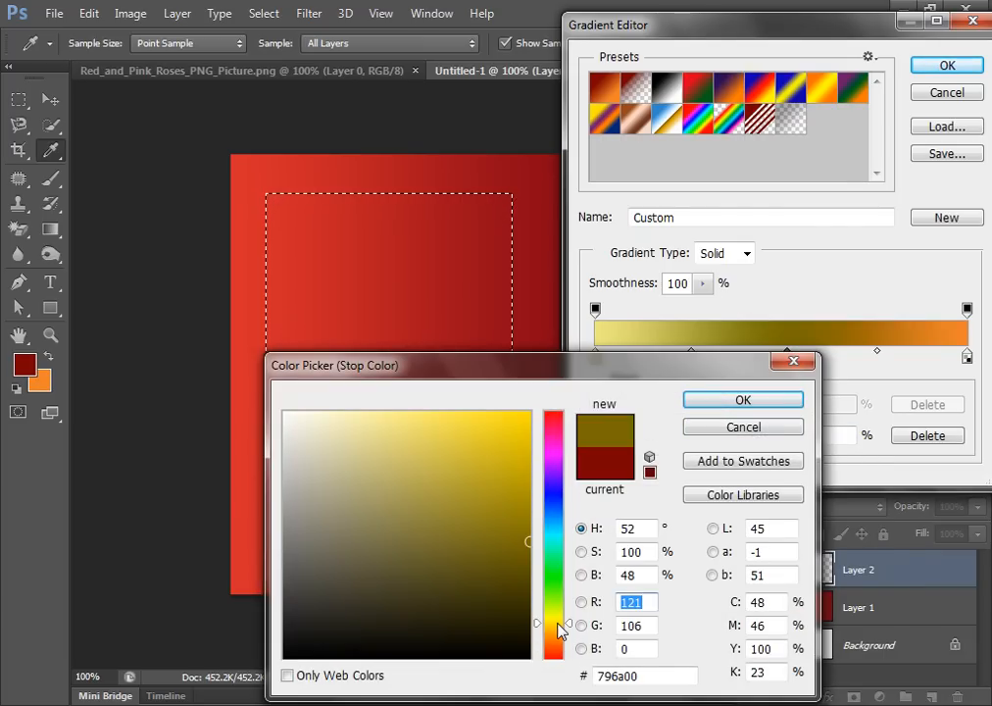
click(511, 479)
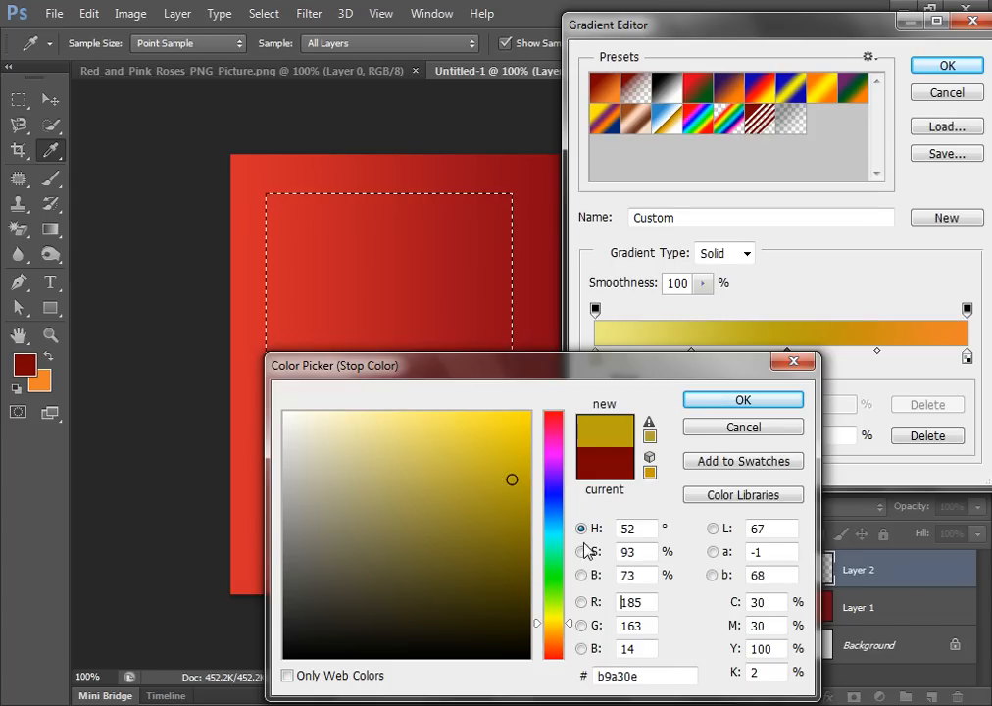
click(558, 634)
click(490, 455)
click(503, 481)
click(794, 401)
Set the gradient's right color stop to pale yellow and fill the rectangular selection with the gradient horizontally, from its left edge to its right edge
click(966, 355)
click(684, 443)
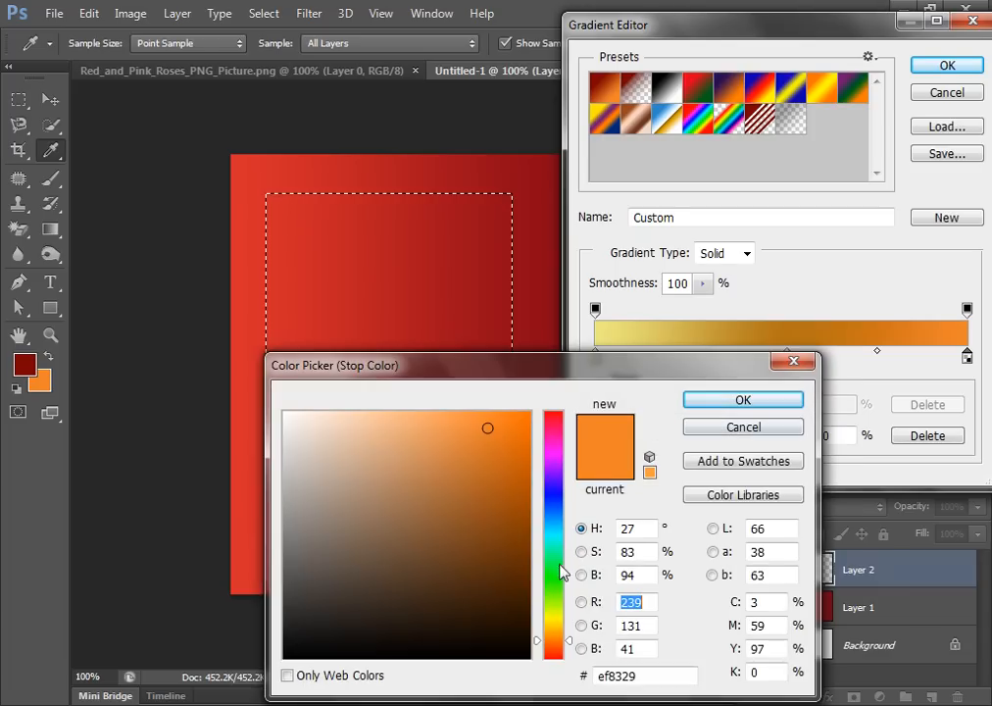
click(554, 618)
click(415, 413)
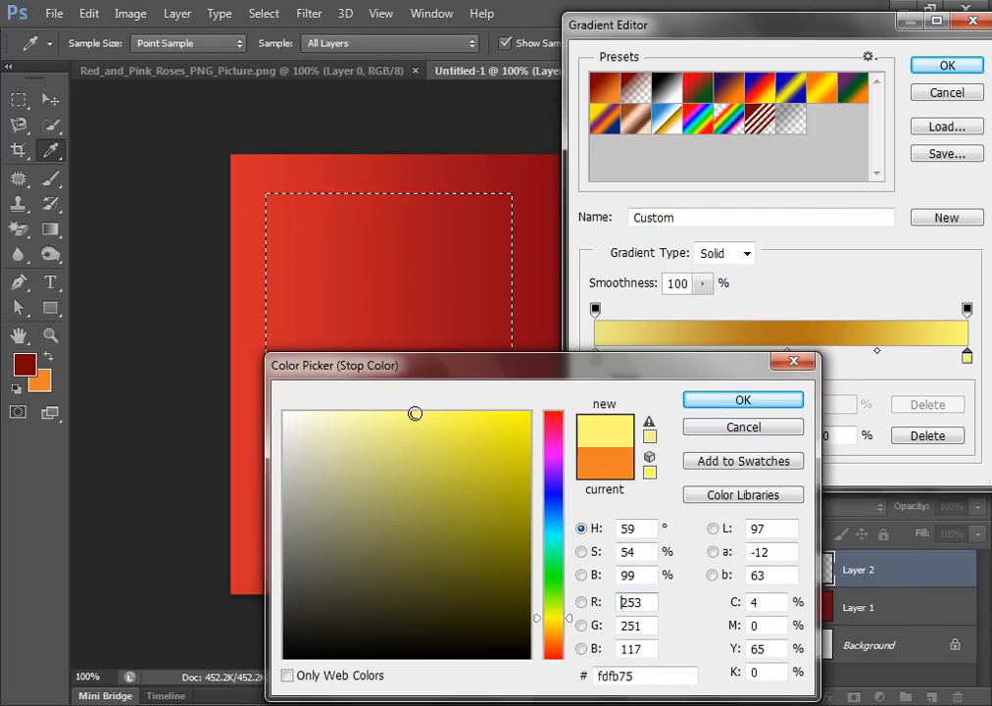
click(404, 423)
click(405, 426)
click(702, 406)
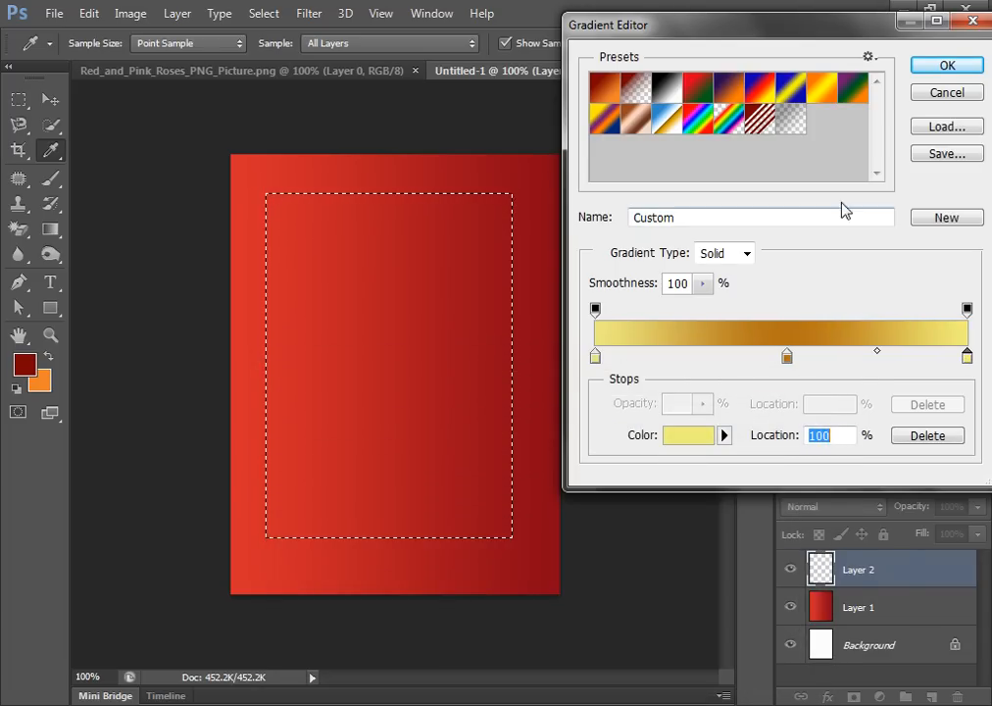
click(947, 67)
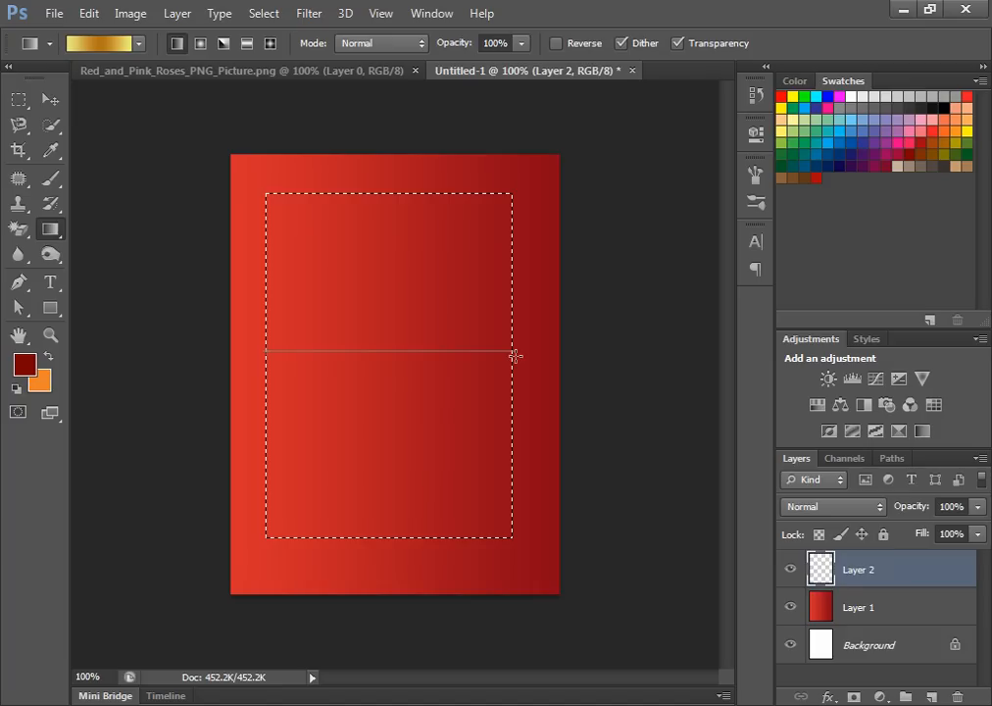
drag(266, 350, 516, 354)
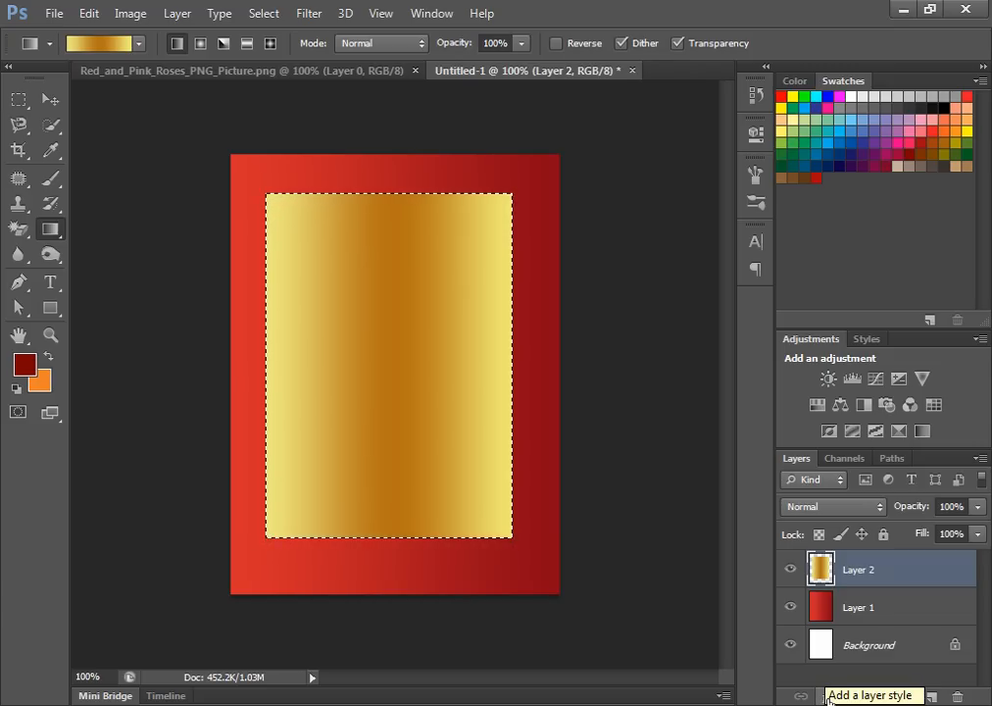
Add a Stroke layer style to Layer 2 with a size of 6 px and the Gradient fill type
click(823, 697)
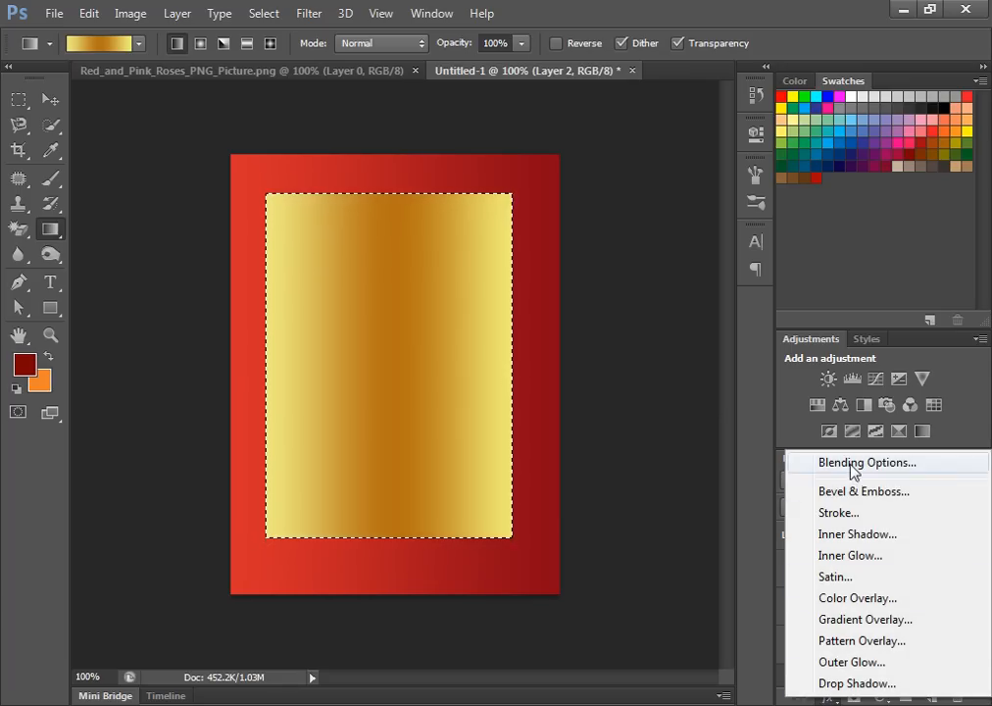
click(856, 512)
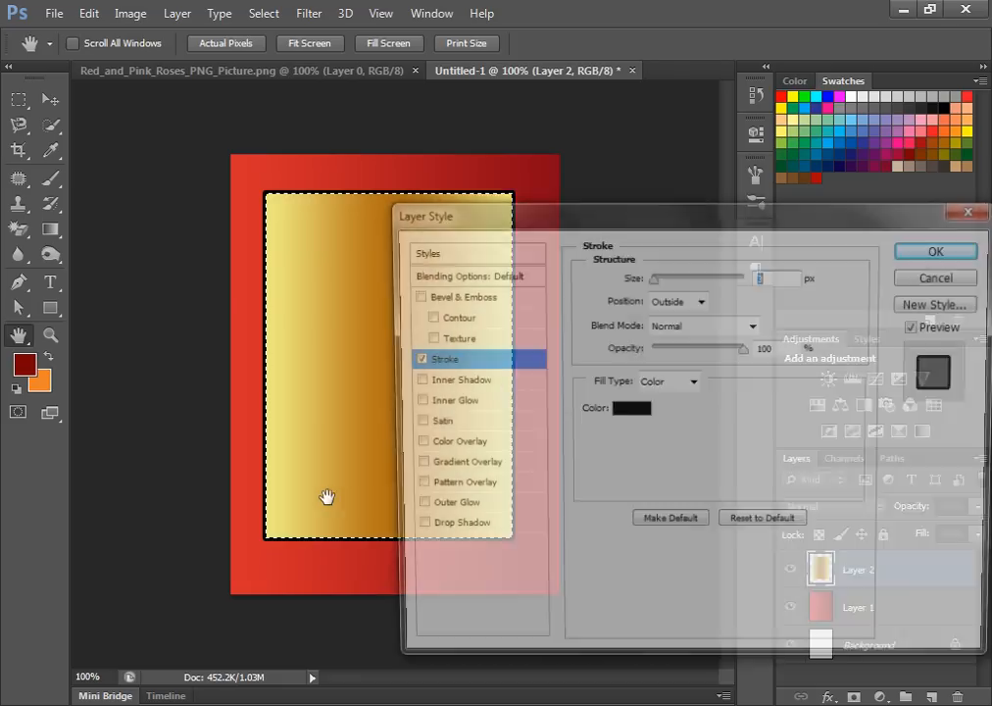
drag(628, 228, 734, 204)
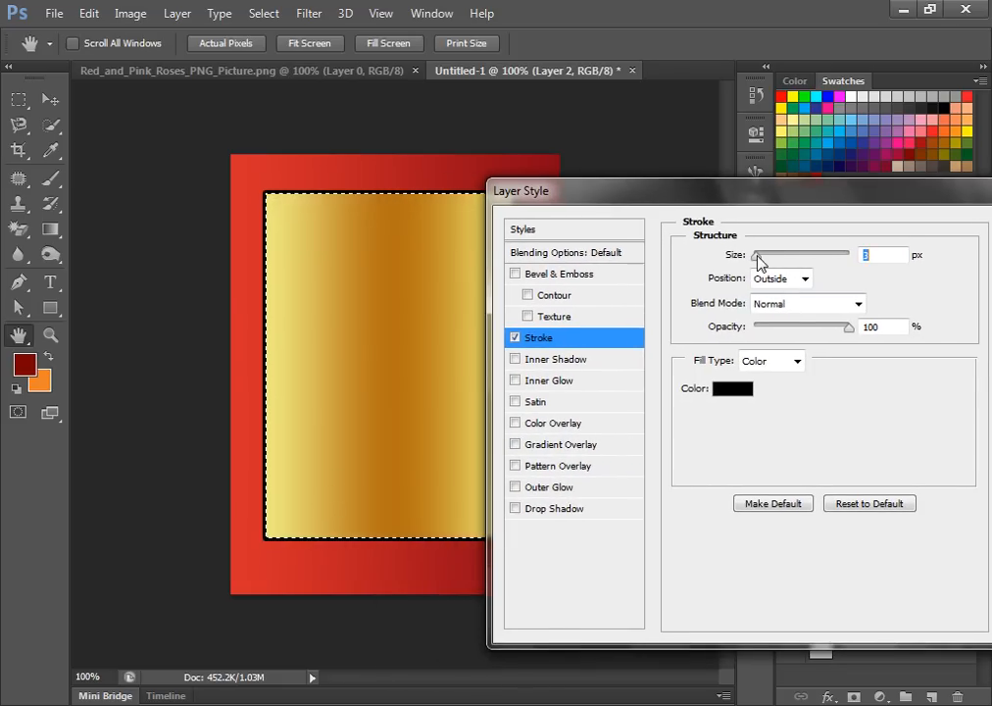
drag(755, 256, 762, 257)
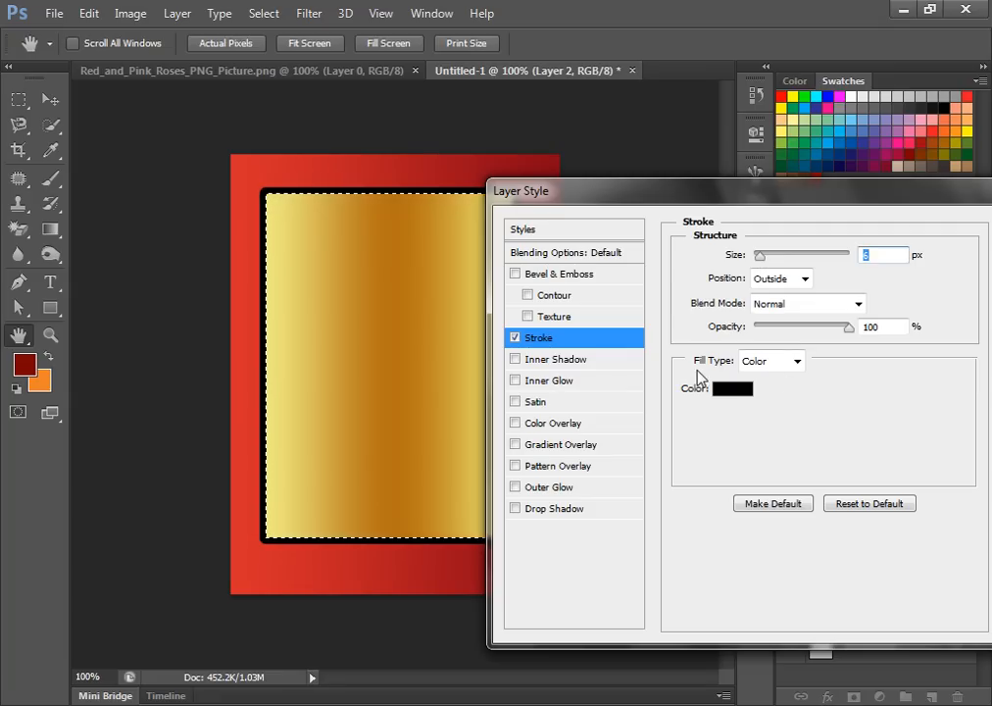
click(797, 360)
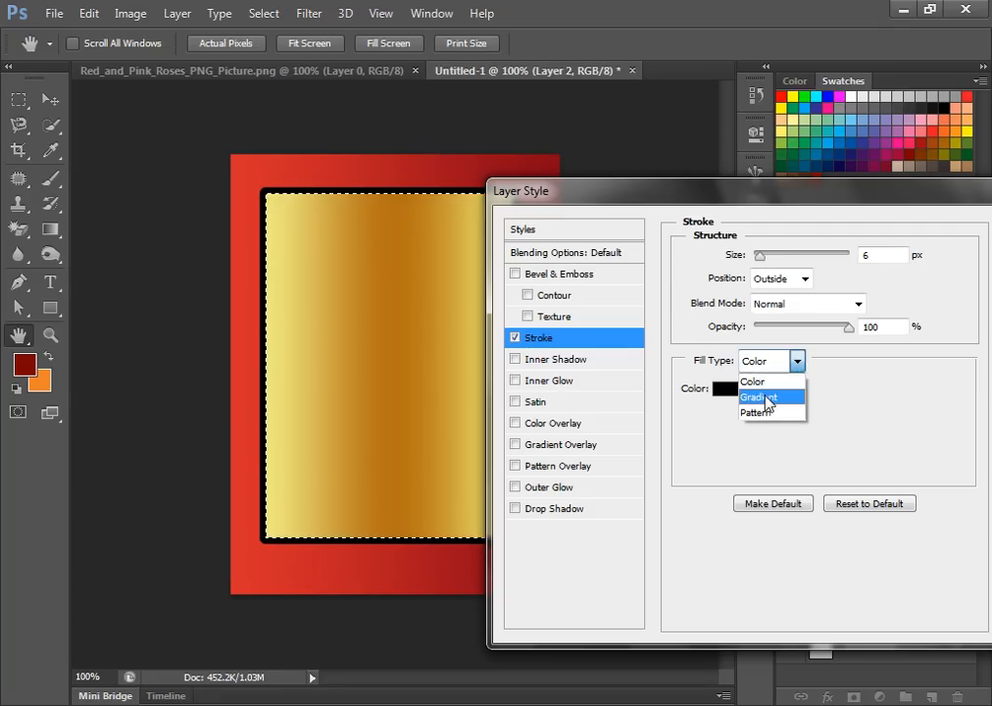
click(766, 394)
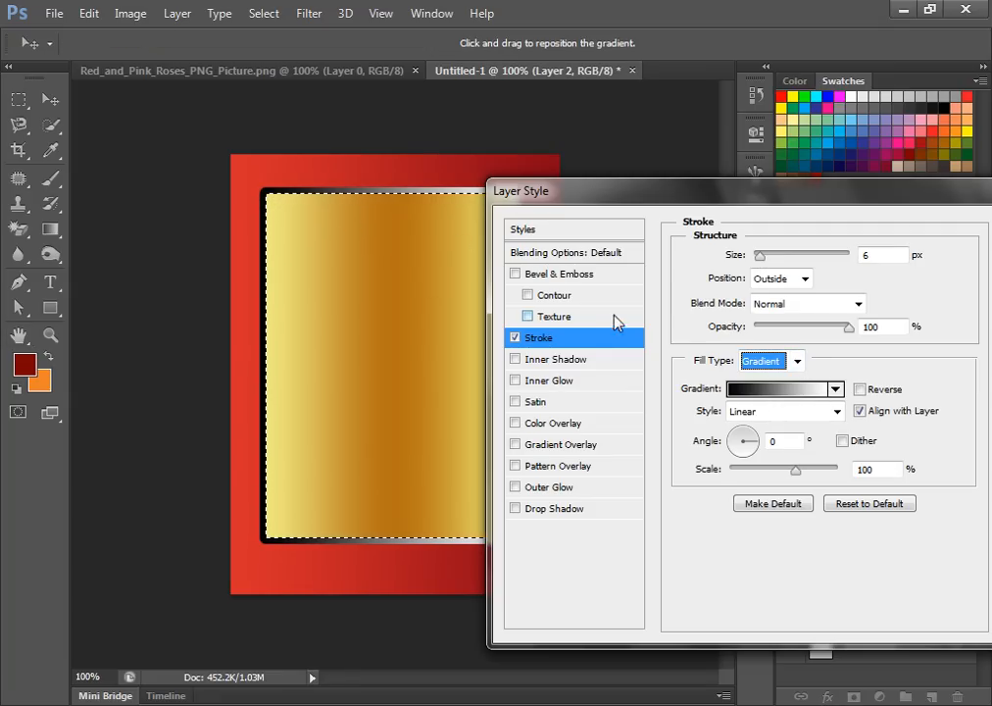
Set the left color stop of Layer 2's stroke gradient to pale yellow #f6f0a8
click(750, 392)
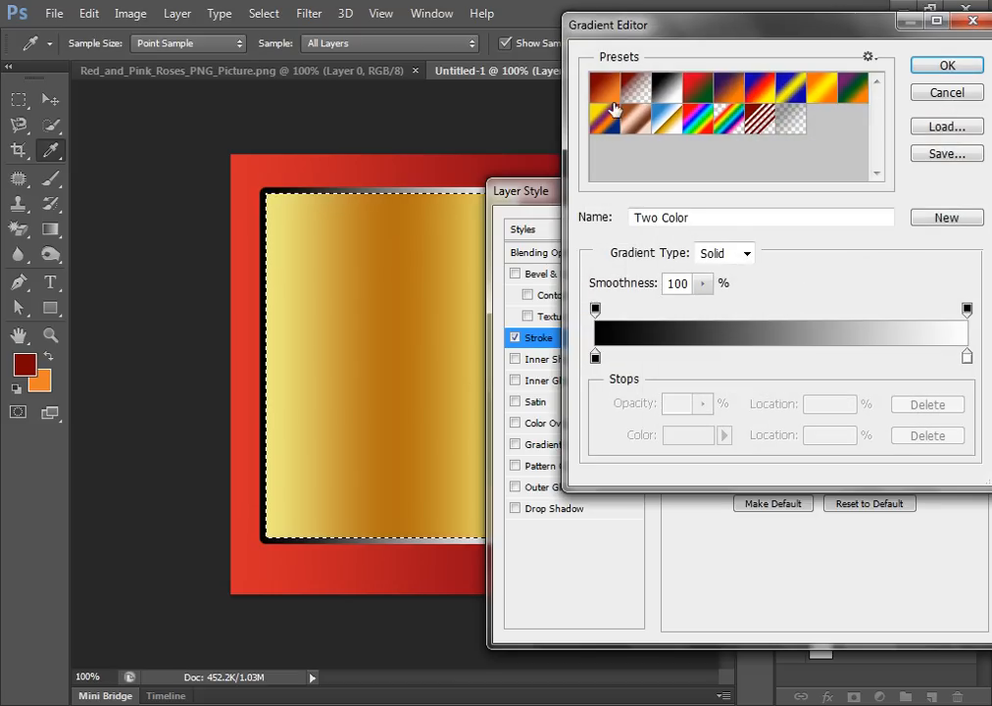
click(596, 357)
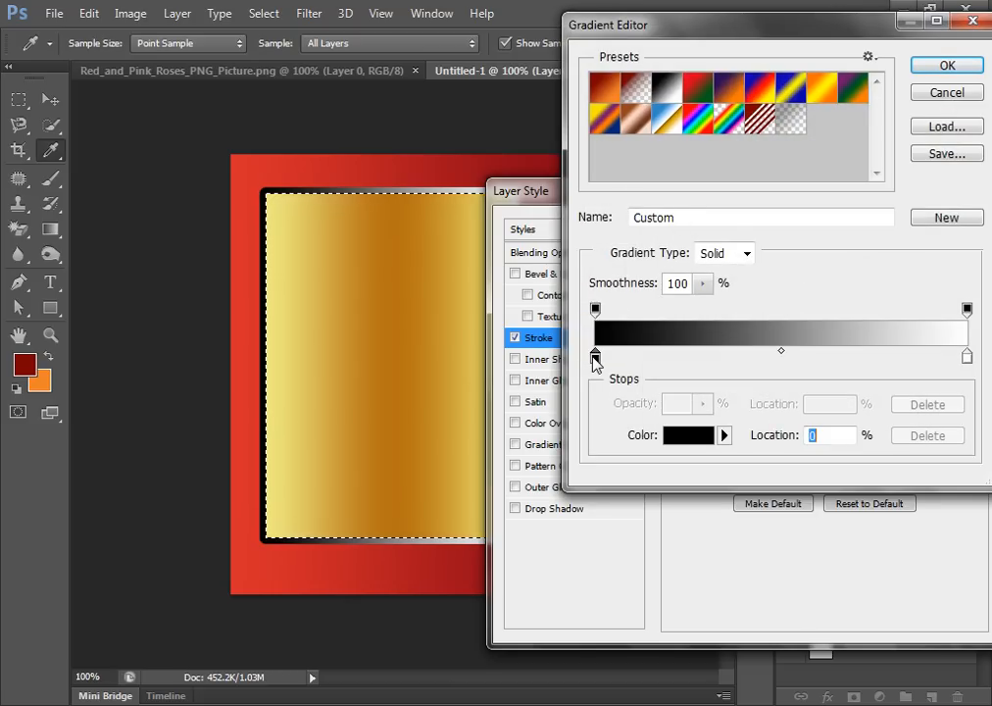
click(683, 437)
click(272, 195)
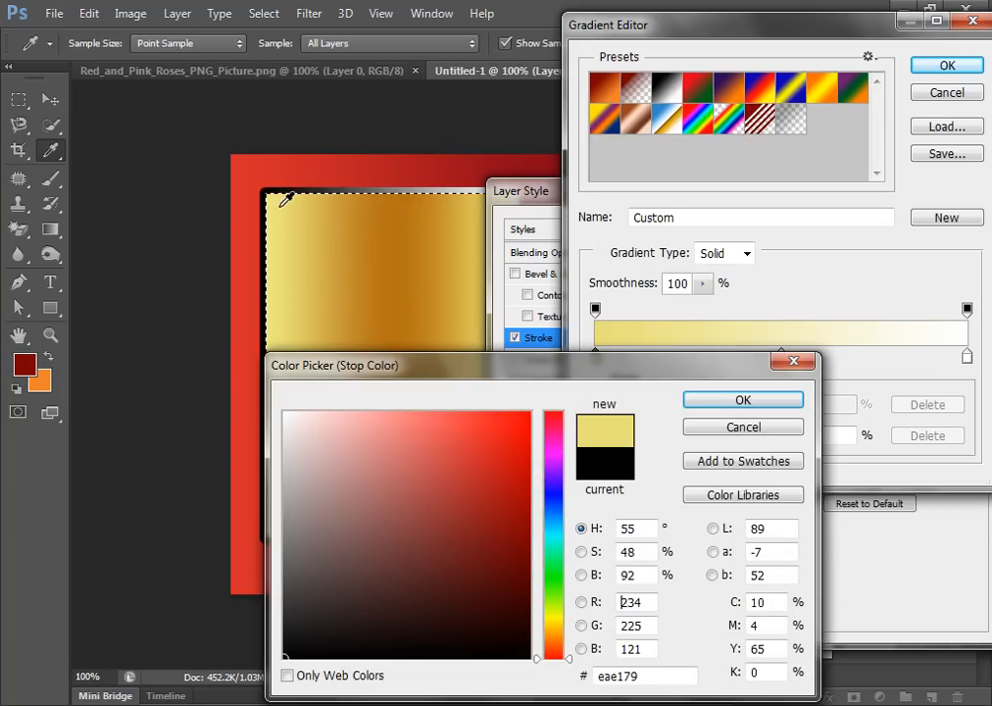
click(361, 419)
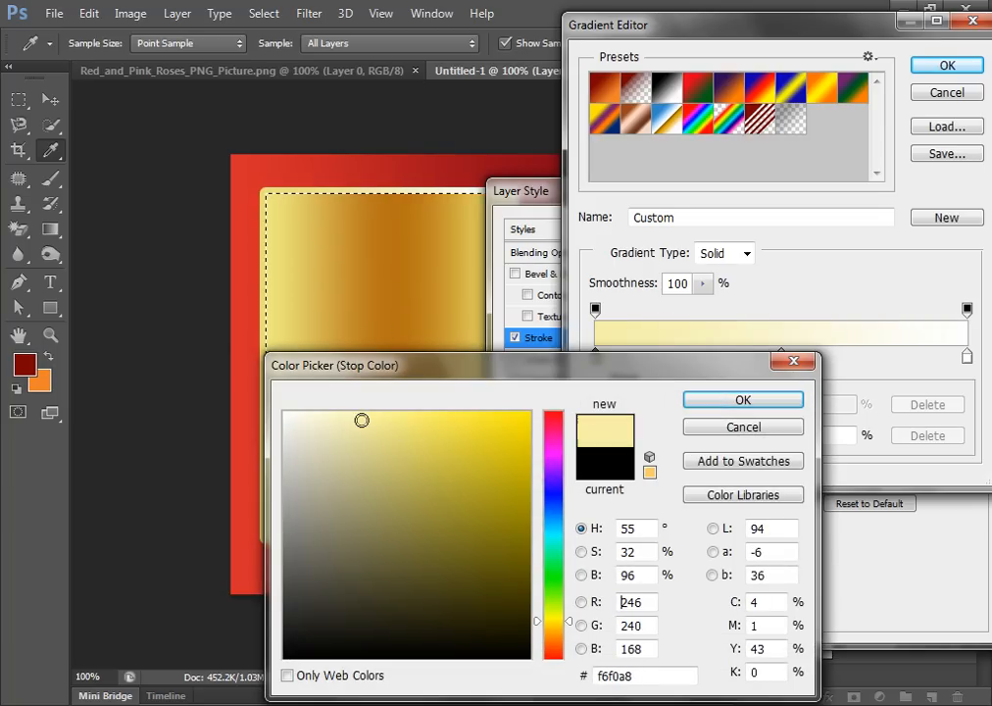
click(725, 402)
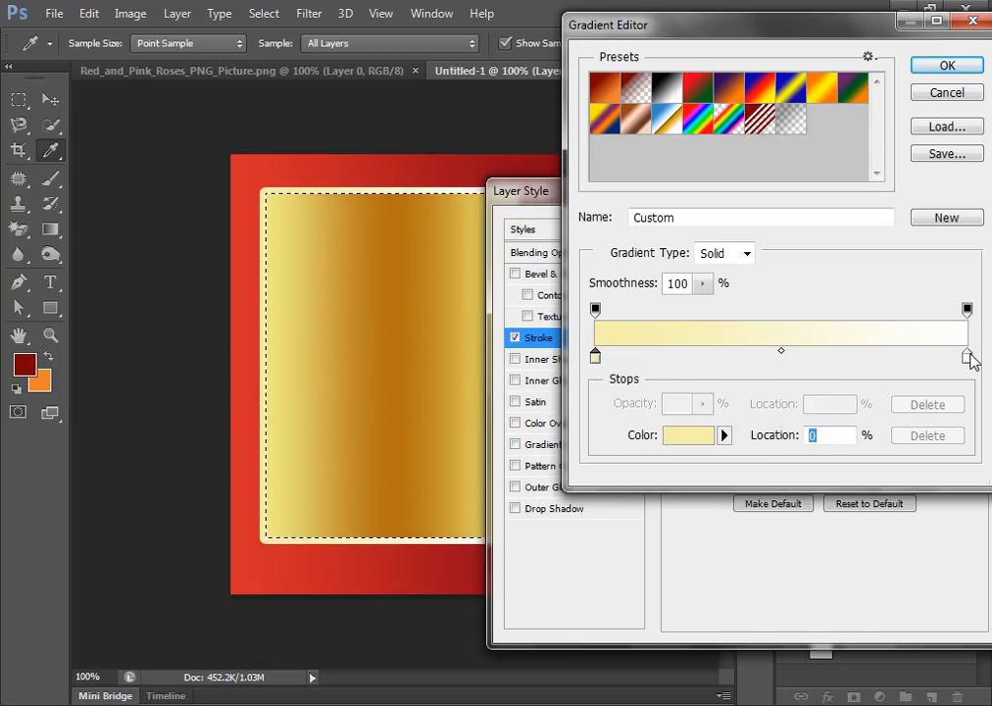
Set the stroke gradient's right color stop to the golden brown sampled from the rectangle's middle, and apply the layer style
click(968, 357)
click(689, 435)
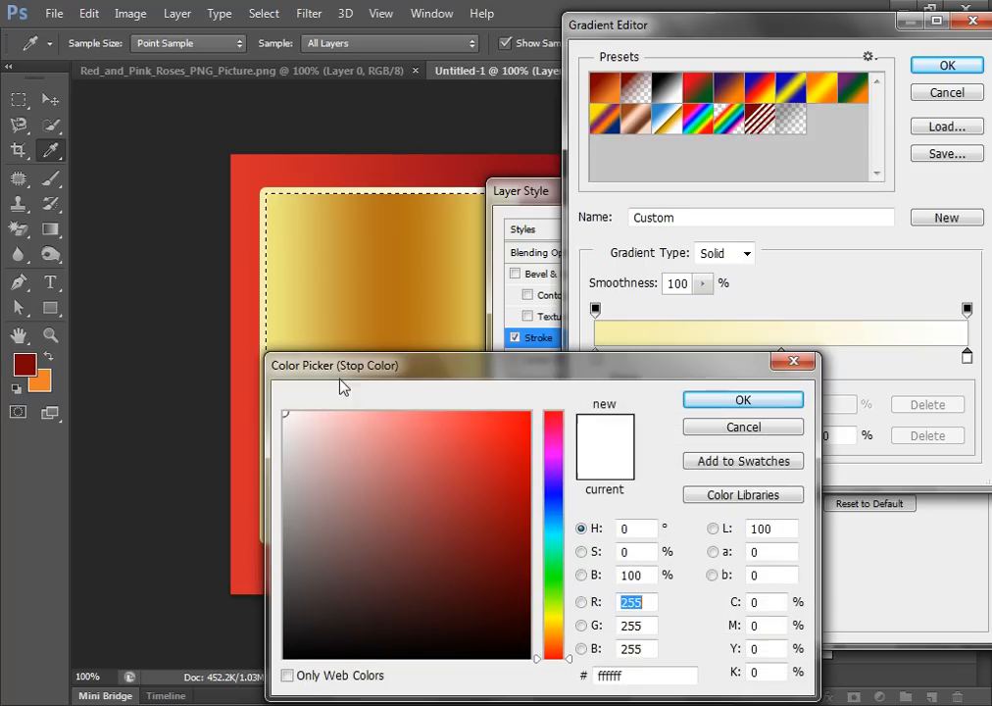
click(388, 254)
click(730, 401)
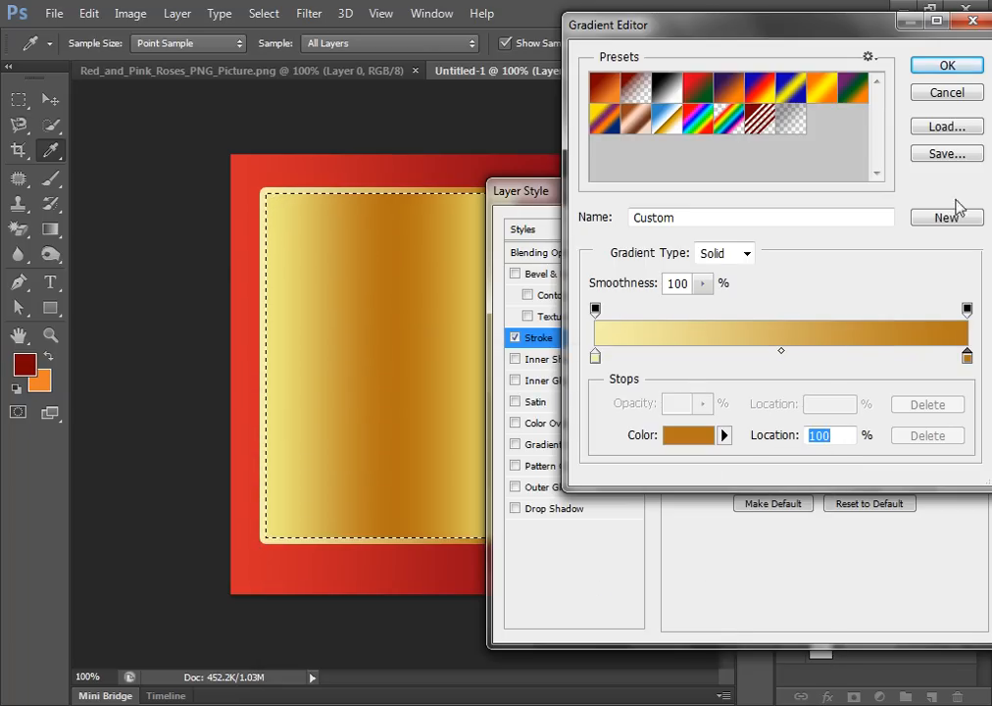
click(947, 66)
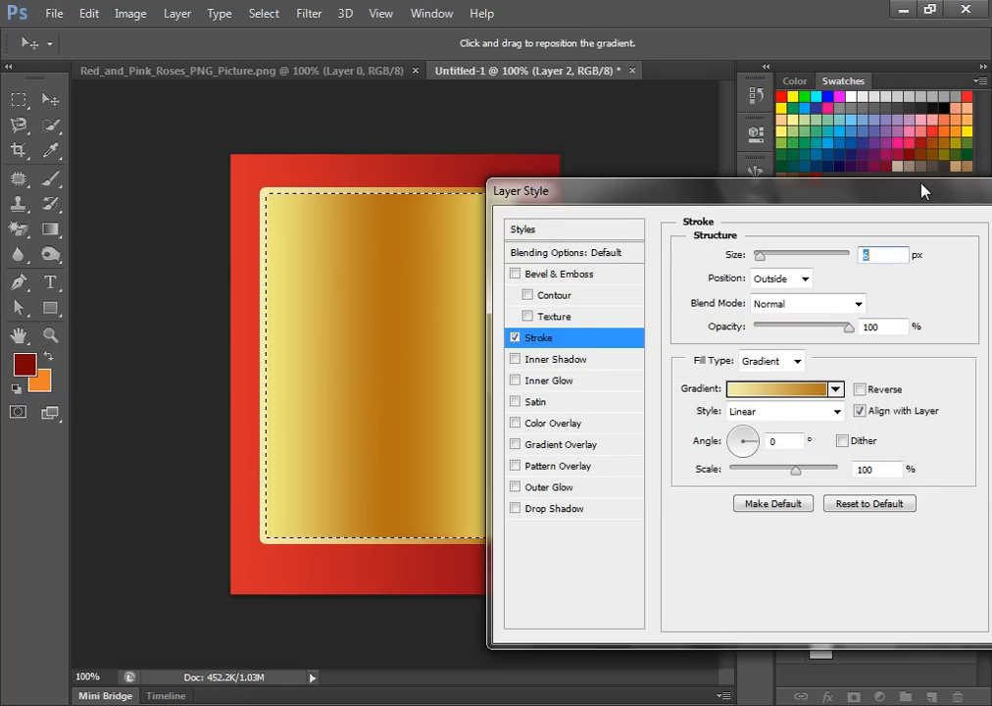
click(931, 231)
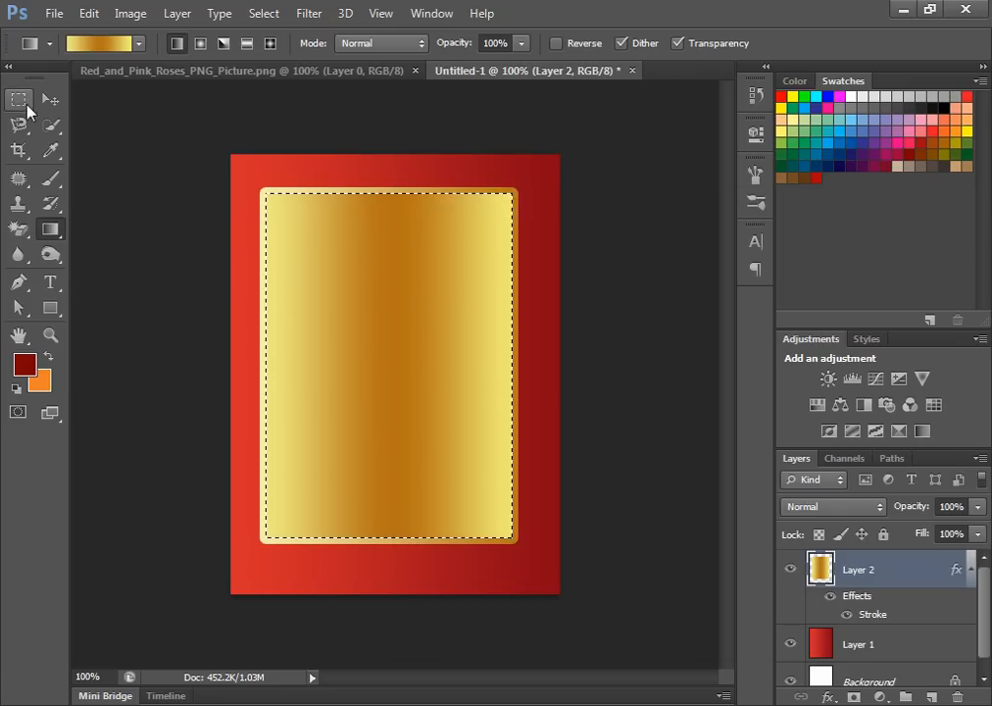
Add a Stroke layer style to Layer 1 with position Inside, size 7 px and the Gradient fill type
click(811, 645)
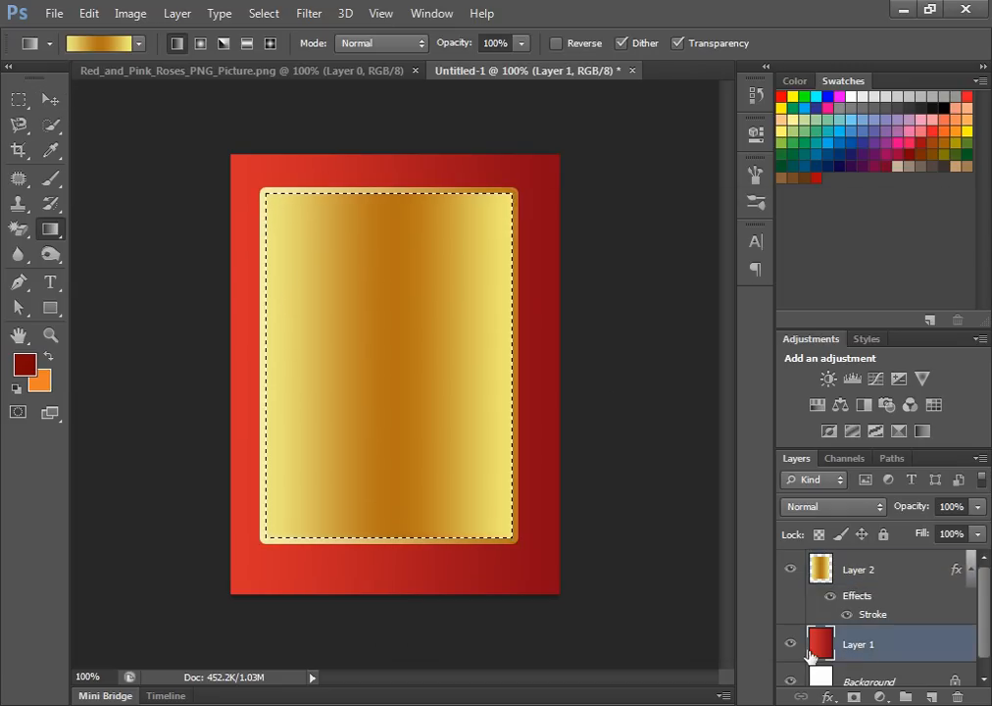
click(828, 697)
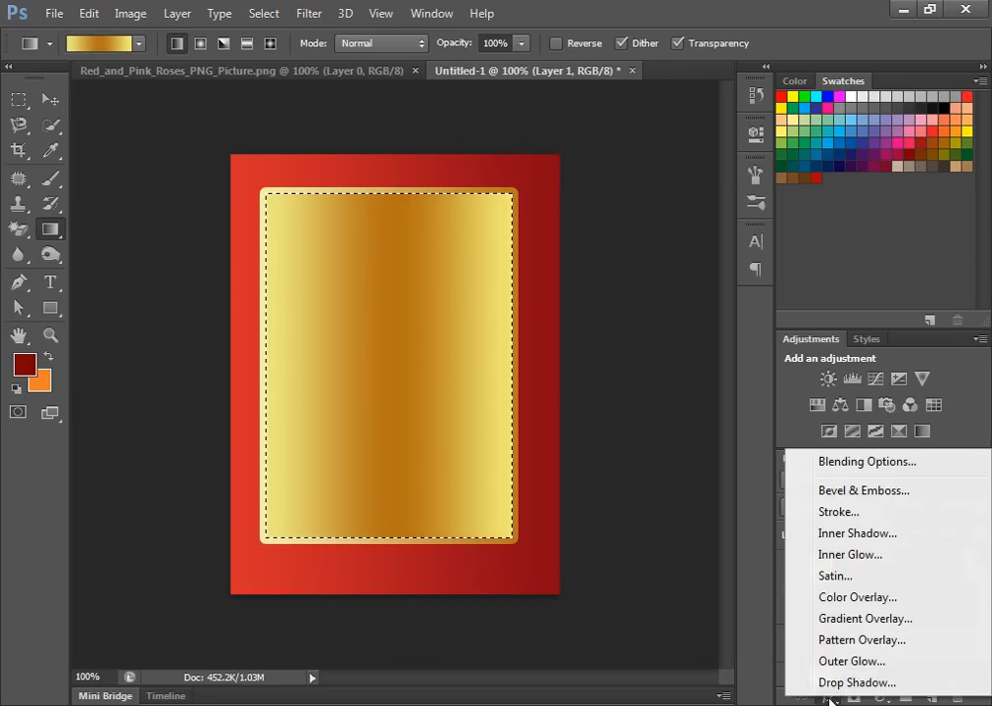
click(796, 513)
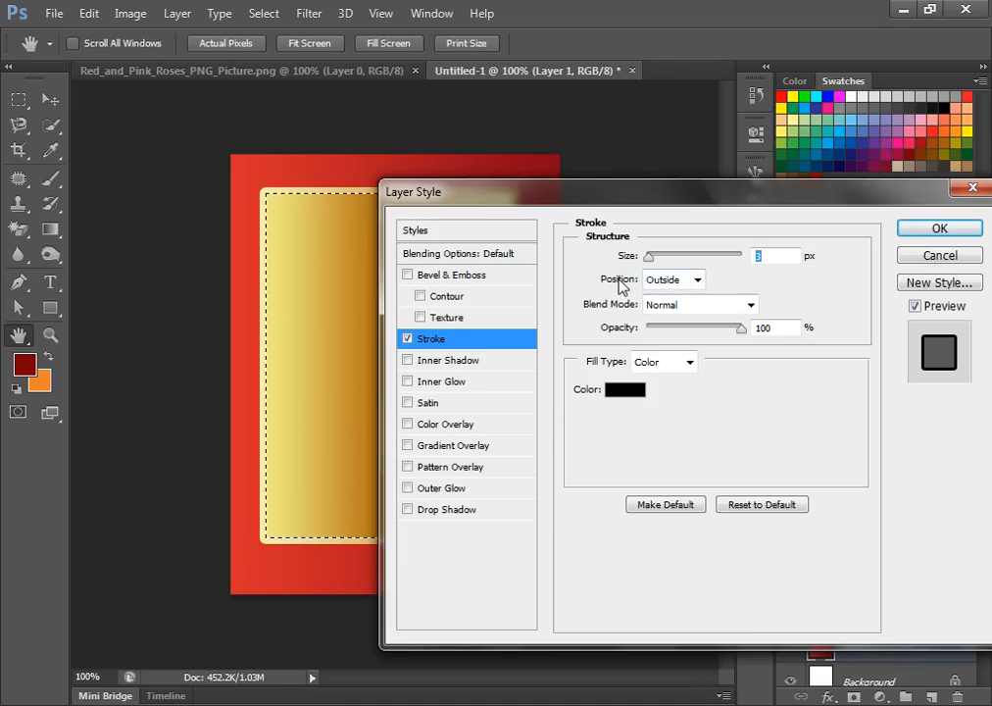
click(697, 280)
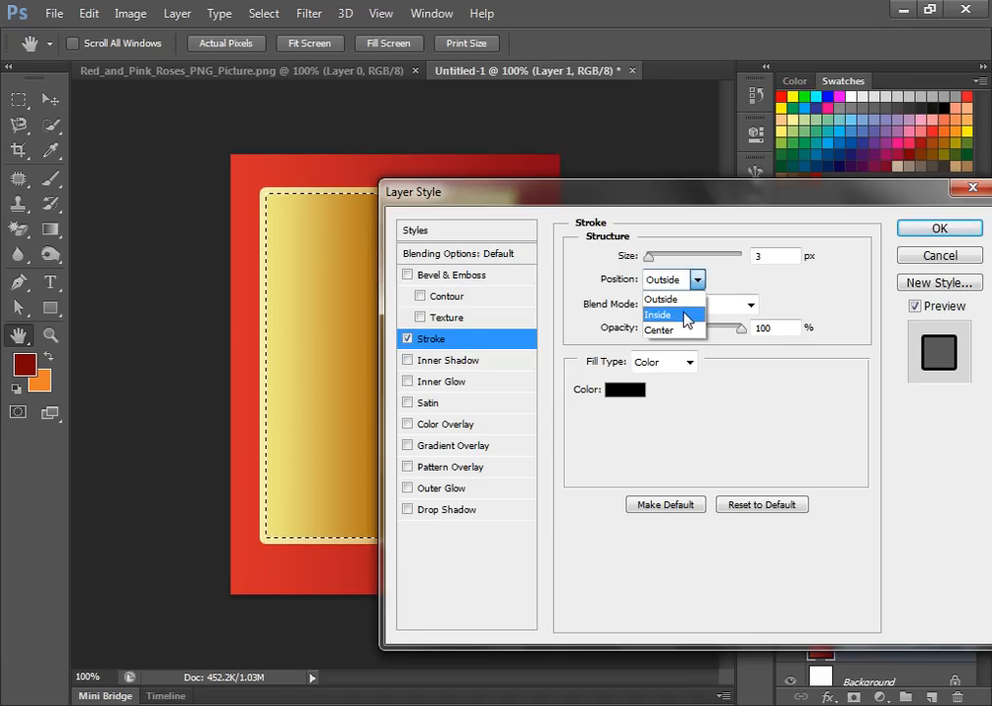
click(689, 315)
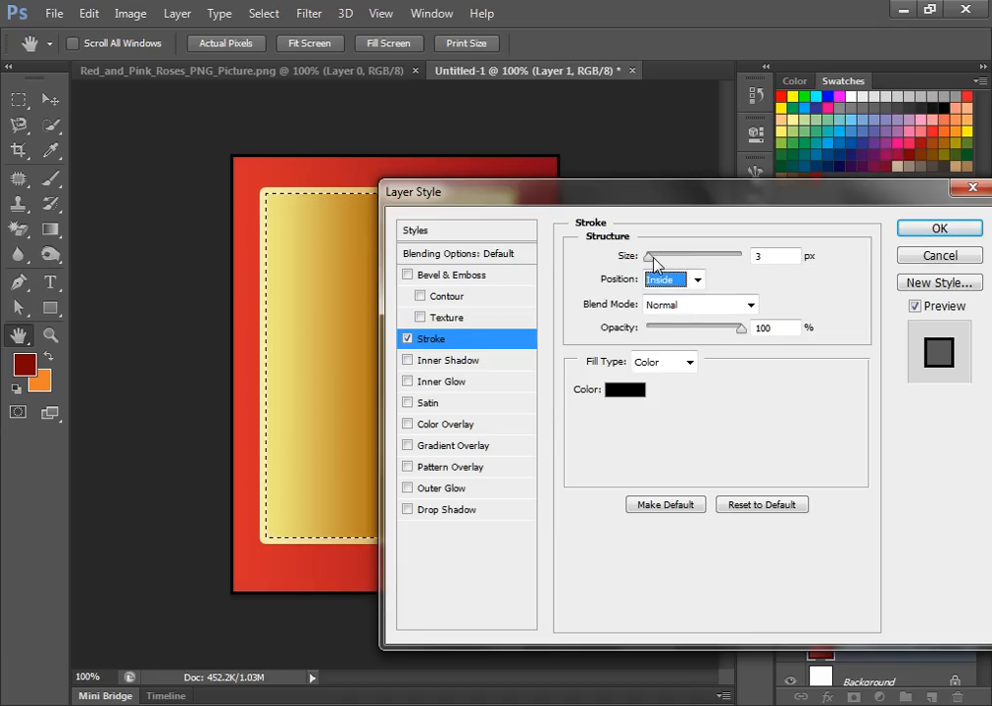
click(647, 258)
drag(648, 259, 654, 262)
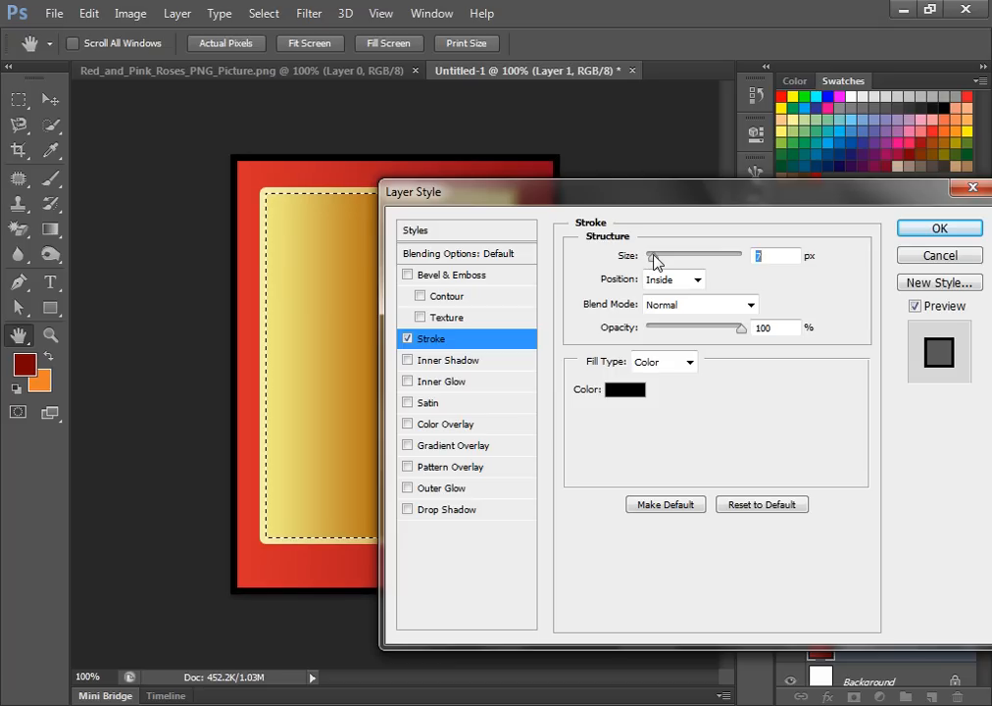
click(690, 361)
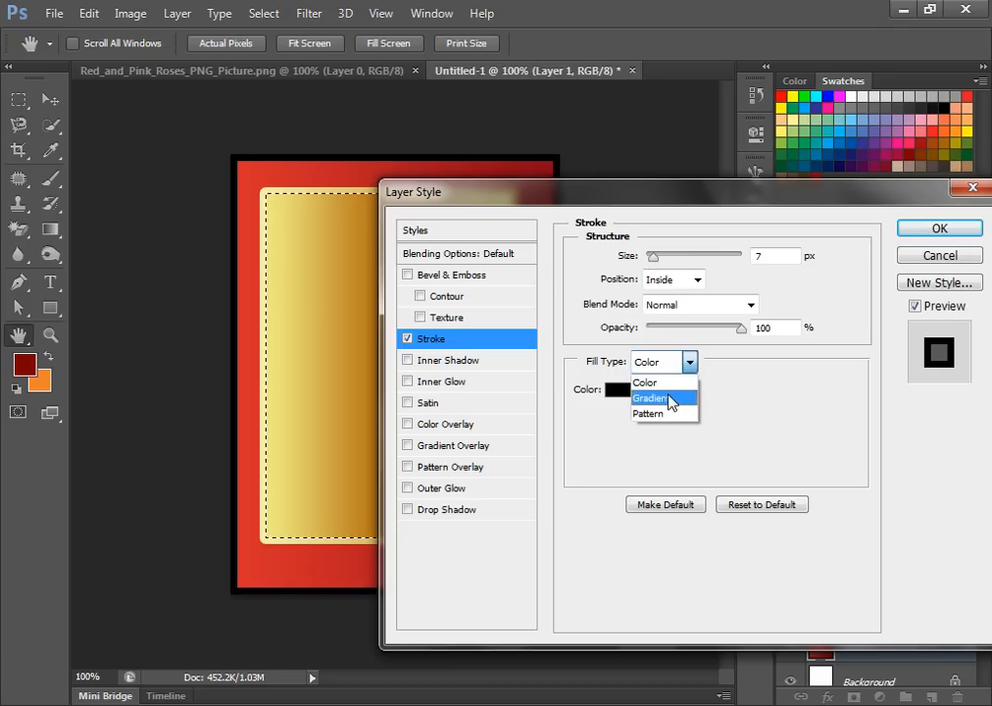
click(674, 399)
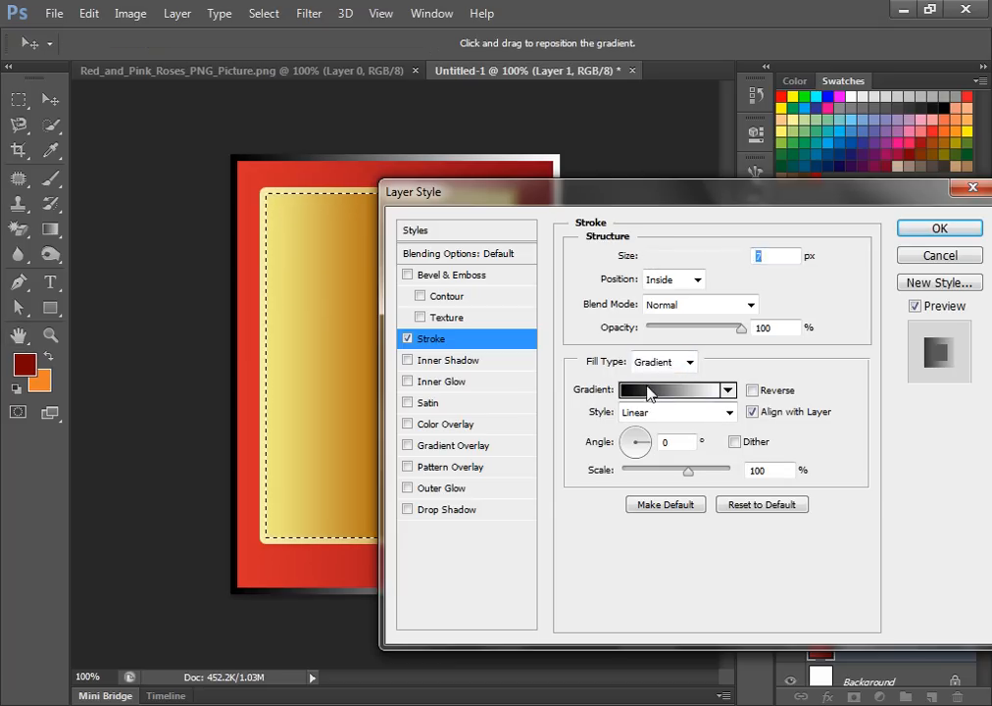
Set the left color stop of Layer 1's stroke gradient to pale yellow #f7eda1
click(647, 390)
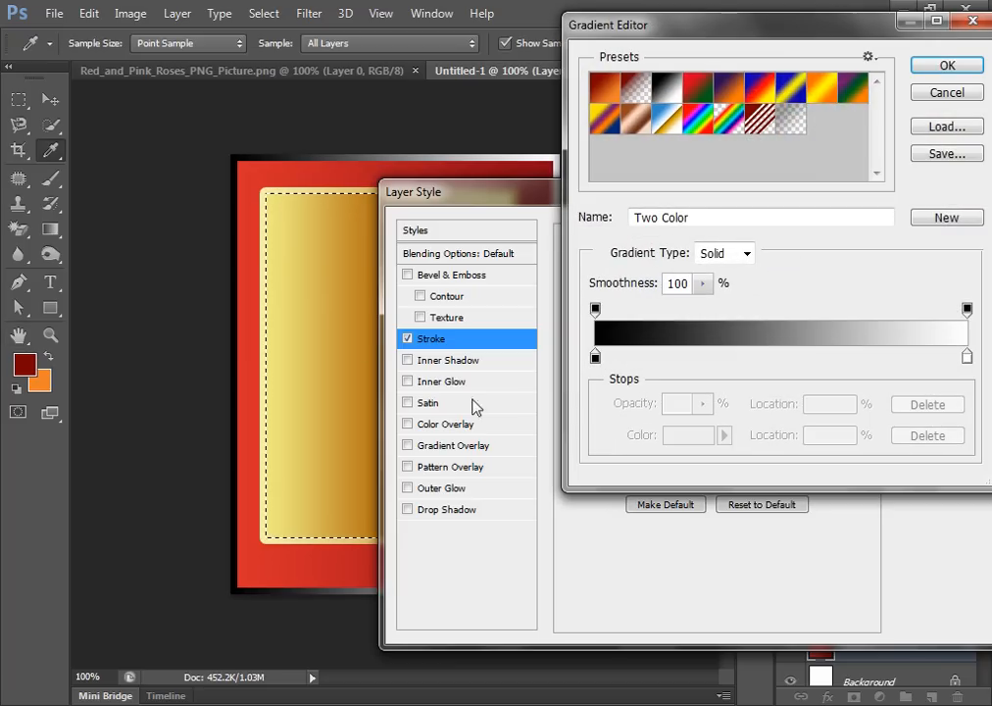
click(595, 357)
click(688, 434)
click(322, 265)
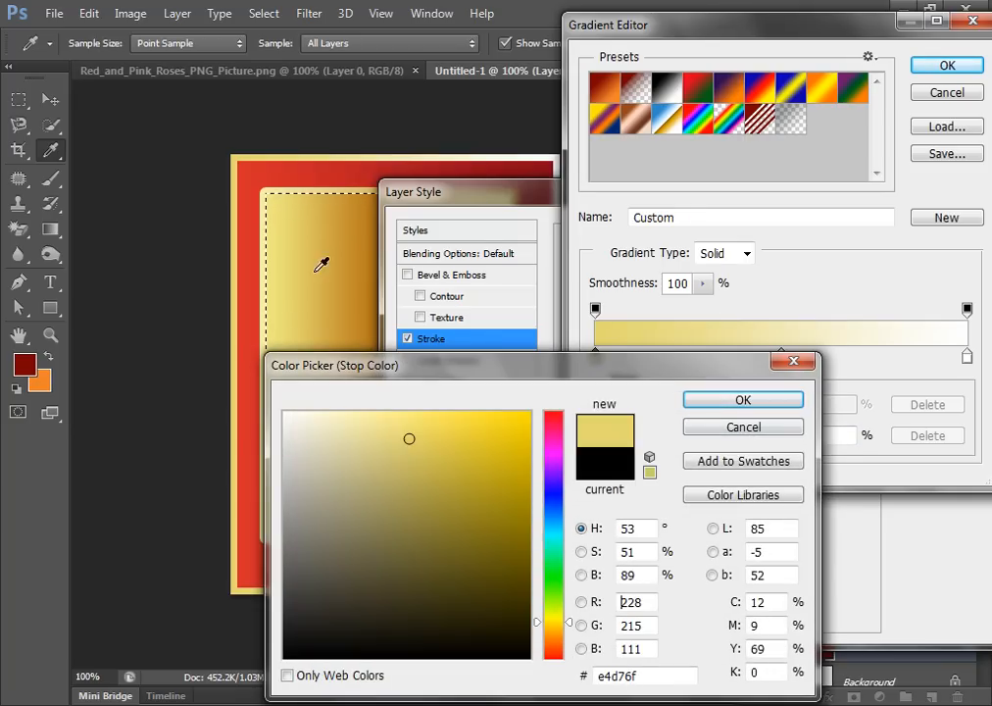
click(369, 418)
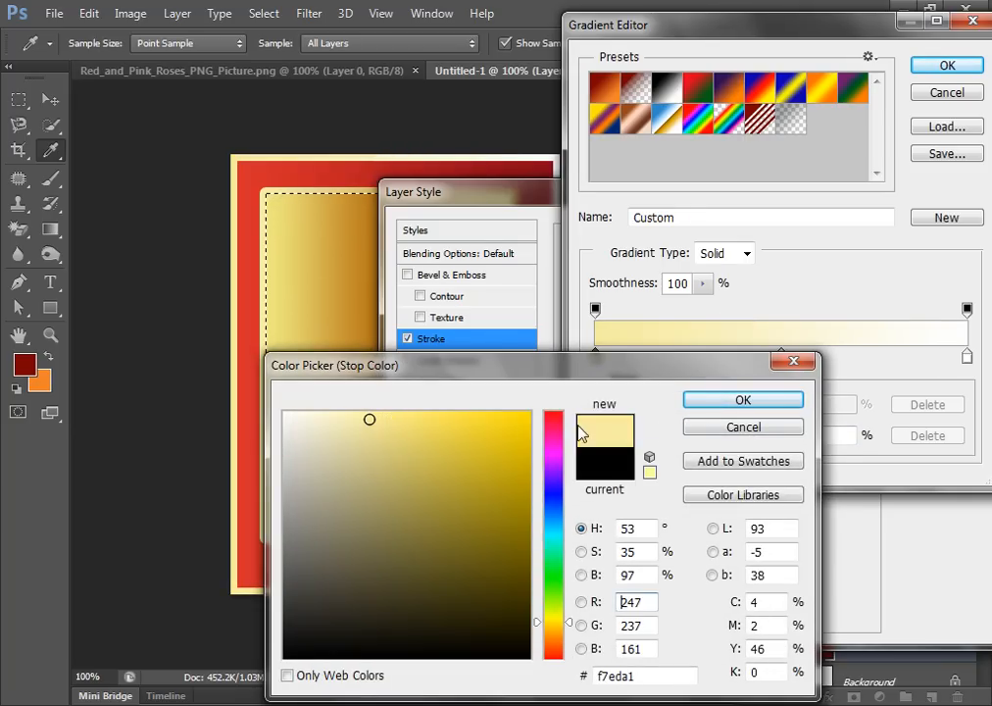
click(743, 399)
Set the right color stop of Layer 1's stroke gradient to light gray #cecbcb and apply the layer style
click(966, 357)
click(676, 436)
click(290, 453)
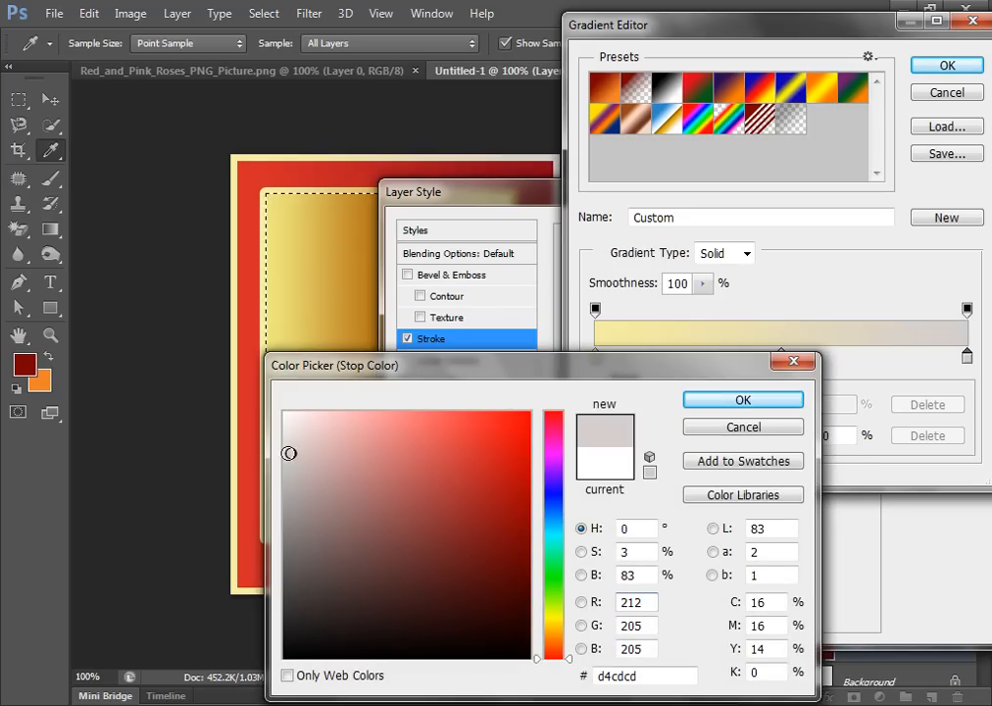
click(286, 471)
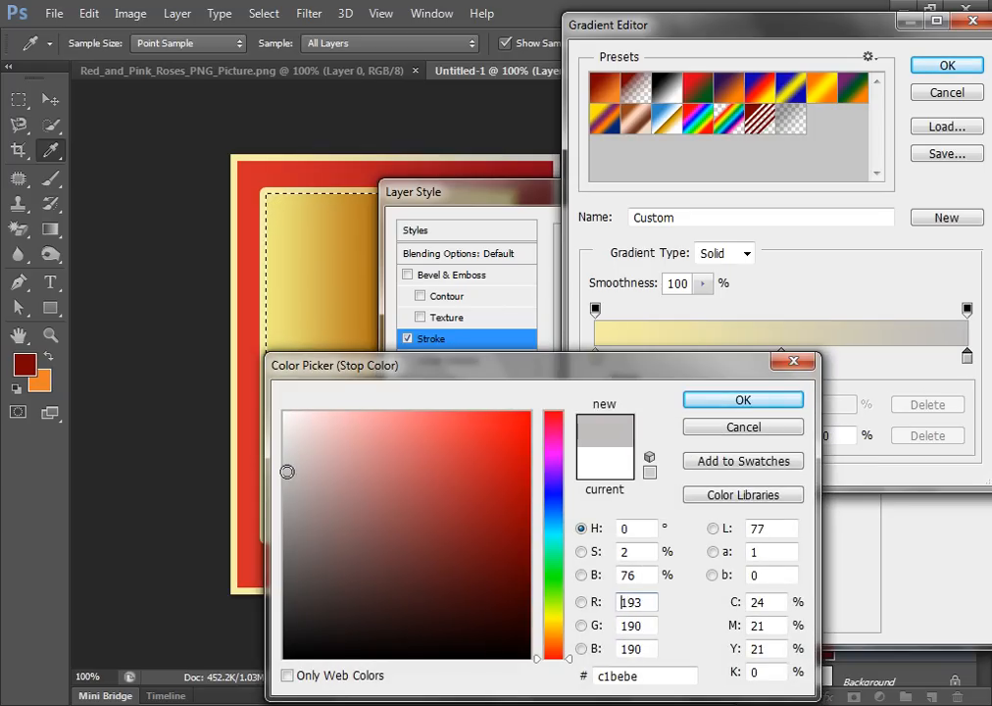
click(287, 459)
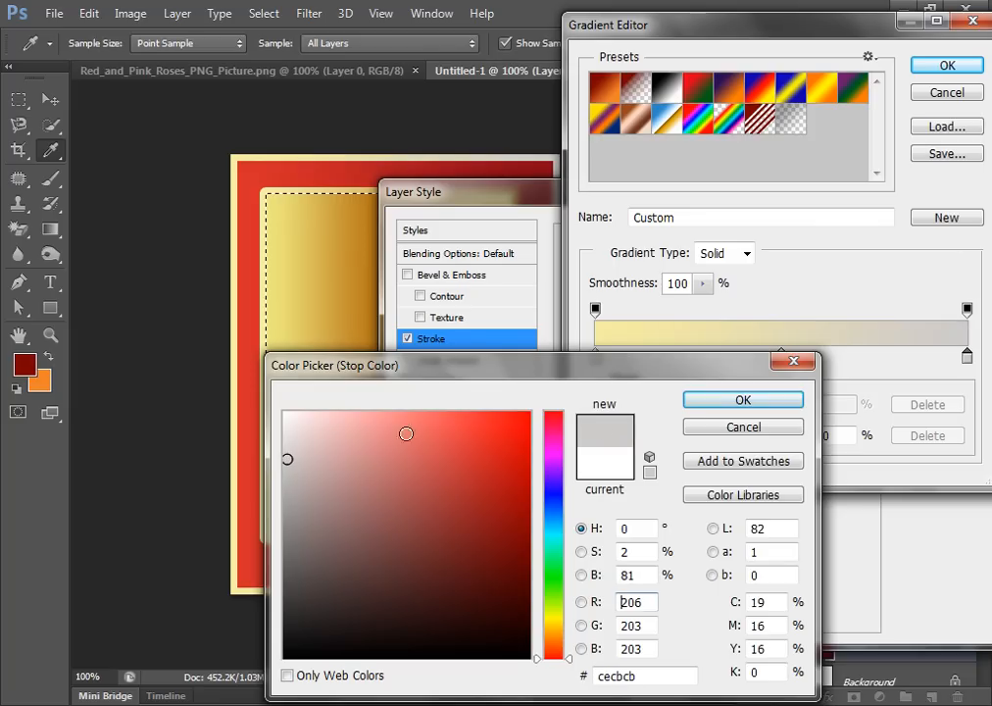
click(715, 400)
click(947, 67)
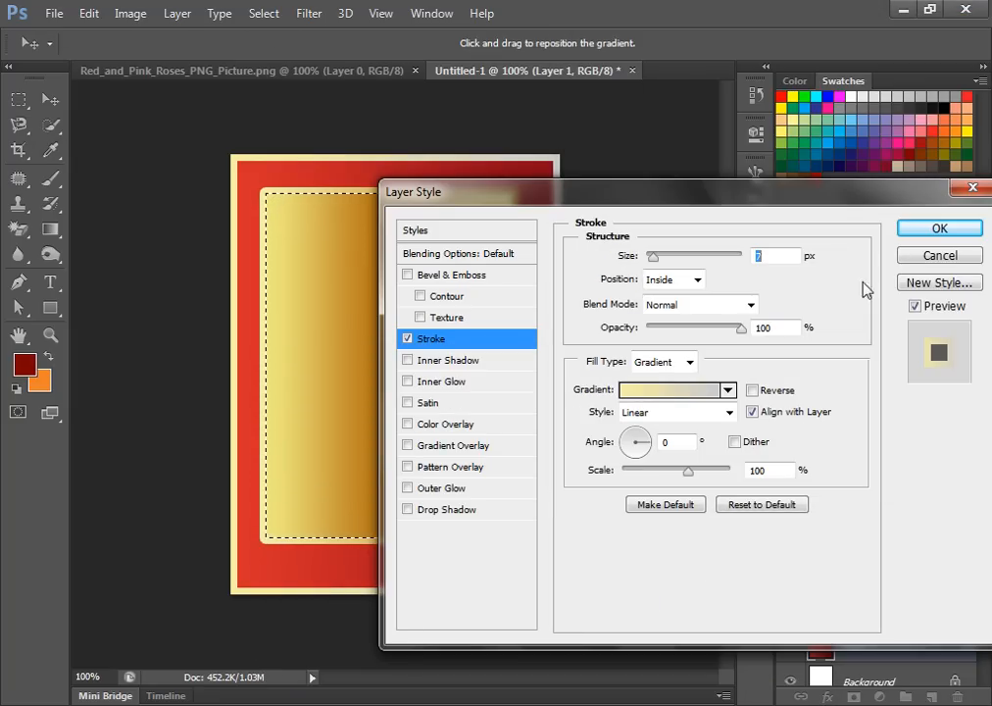
click(938, 230)
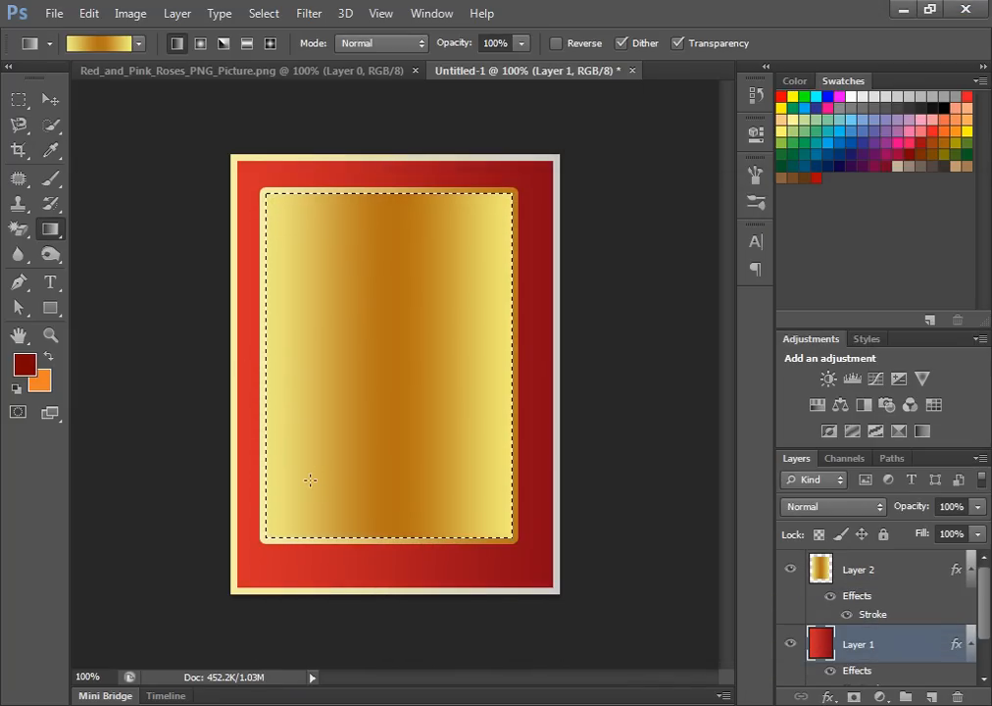
Deselect, center the gold rectangle within the red background, and scale it proportionally about its center to about 89%
key(ctrl+d)
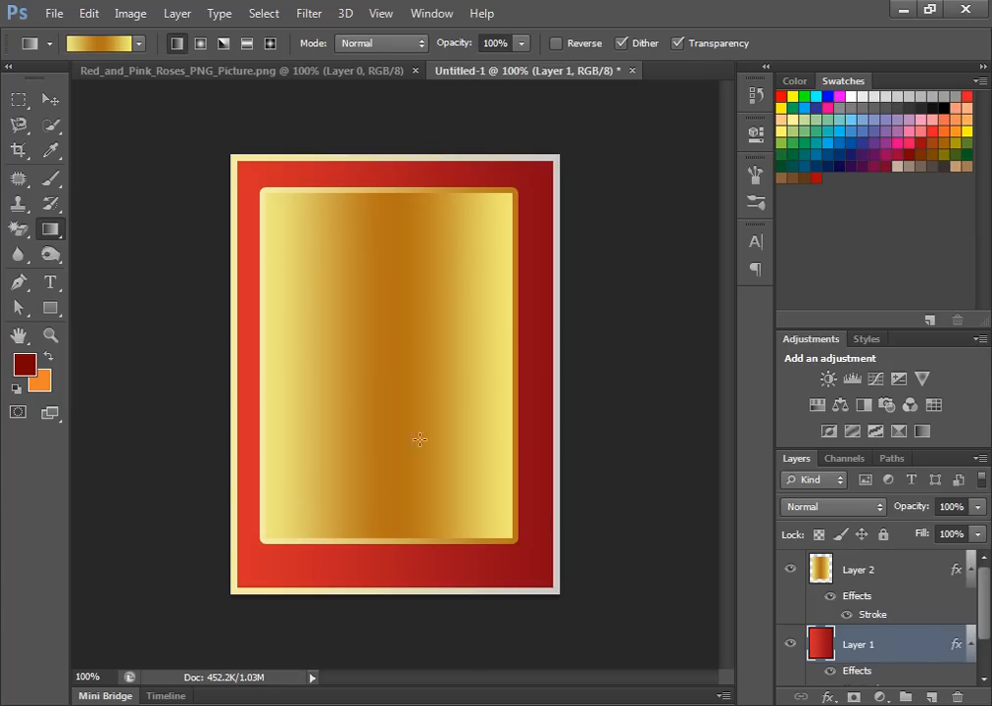
click(50, 99)
drag(361, 303, 364, 305)
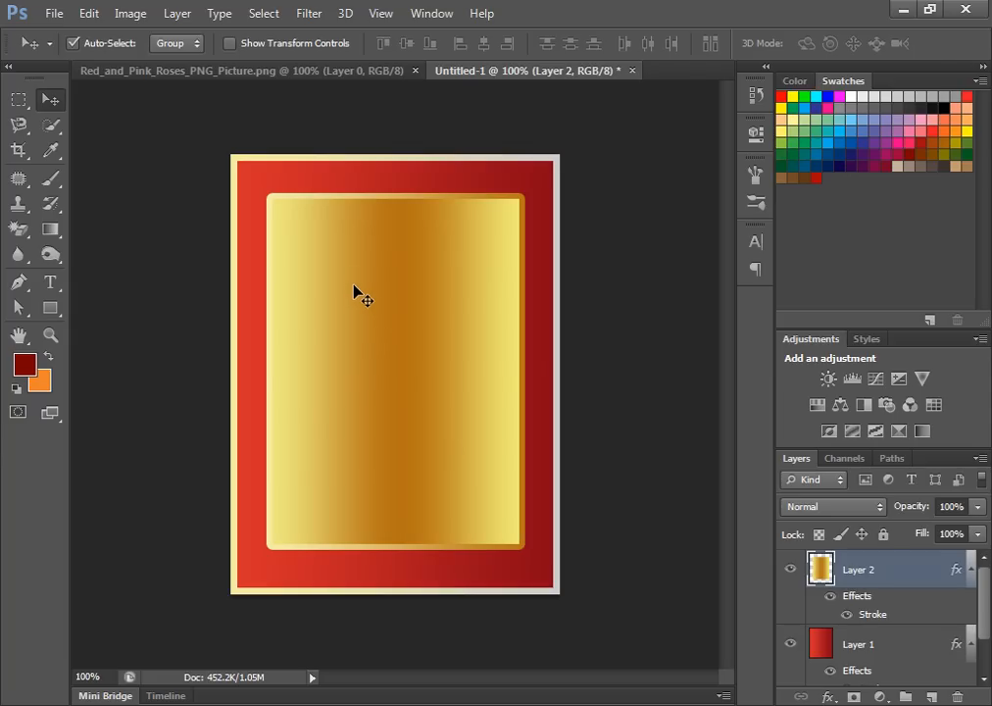
key(ctrl+t)
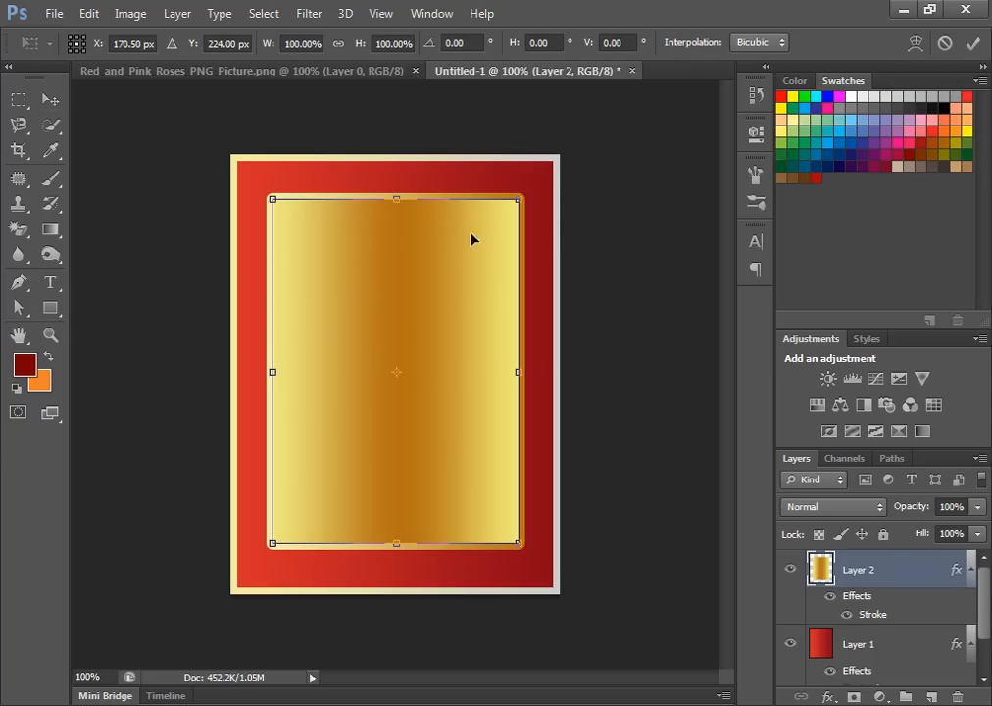
drag(520, 199, 505, 220)
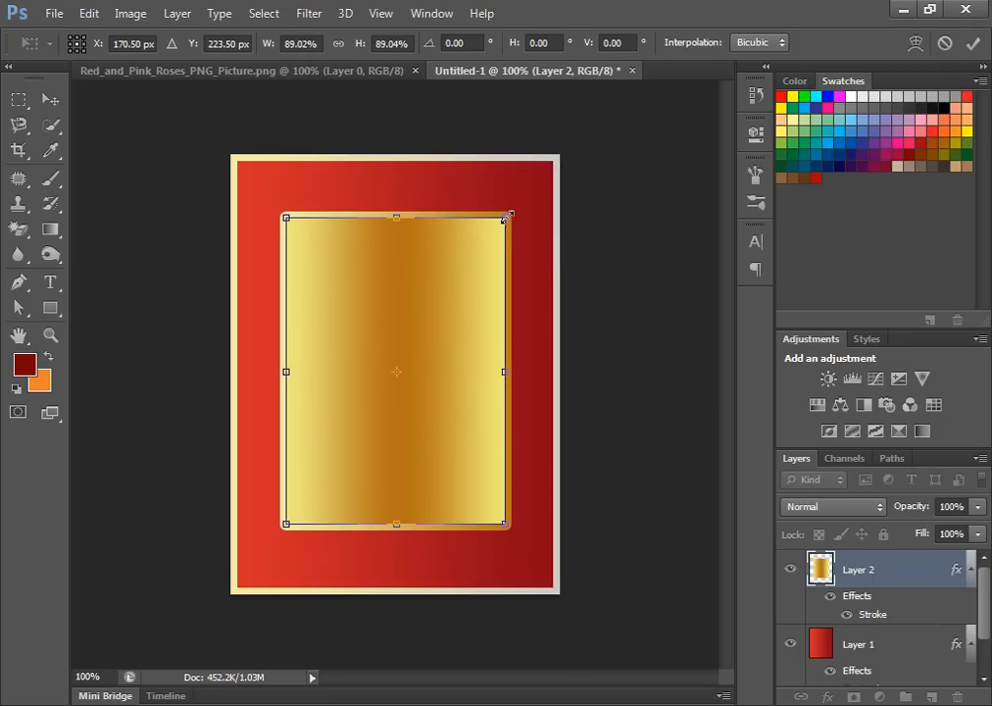
key(Return)
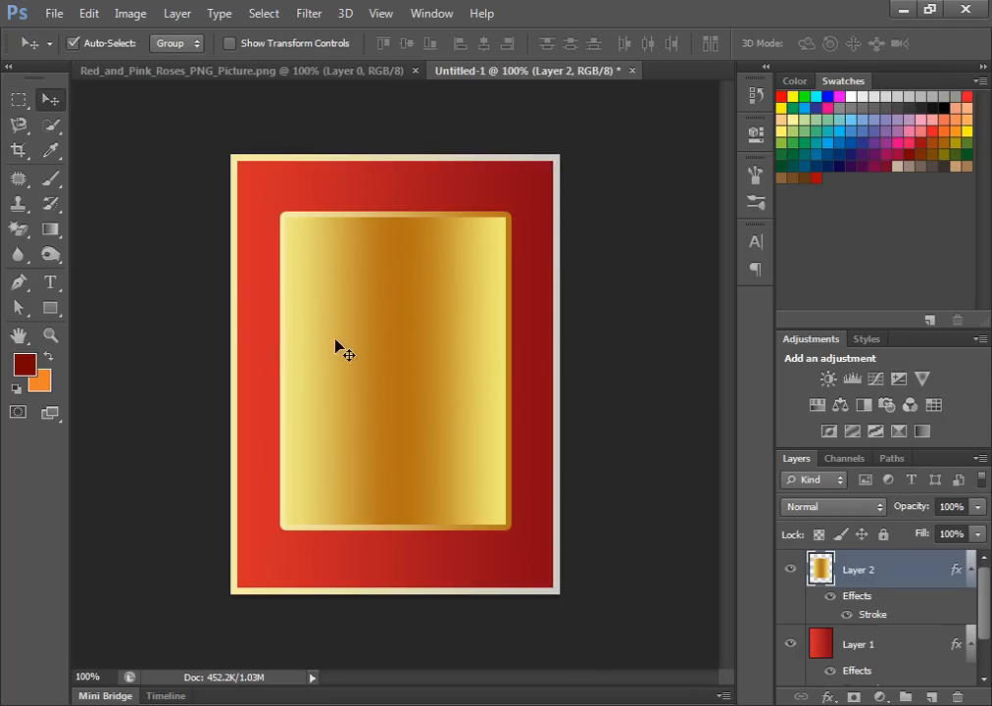
Copy the roses from Red_and_Pink_Roses_PNG_Picture.png into the Untitled-1 design and convert the new layer to a smart object
click(186, 70)
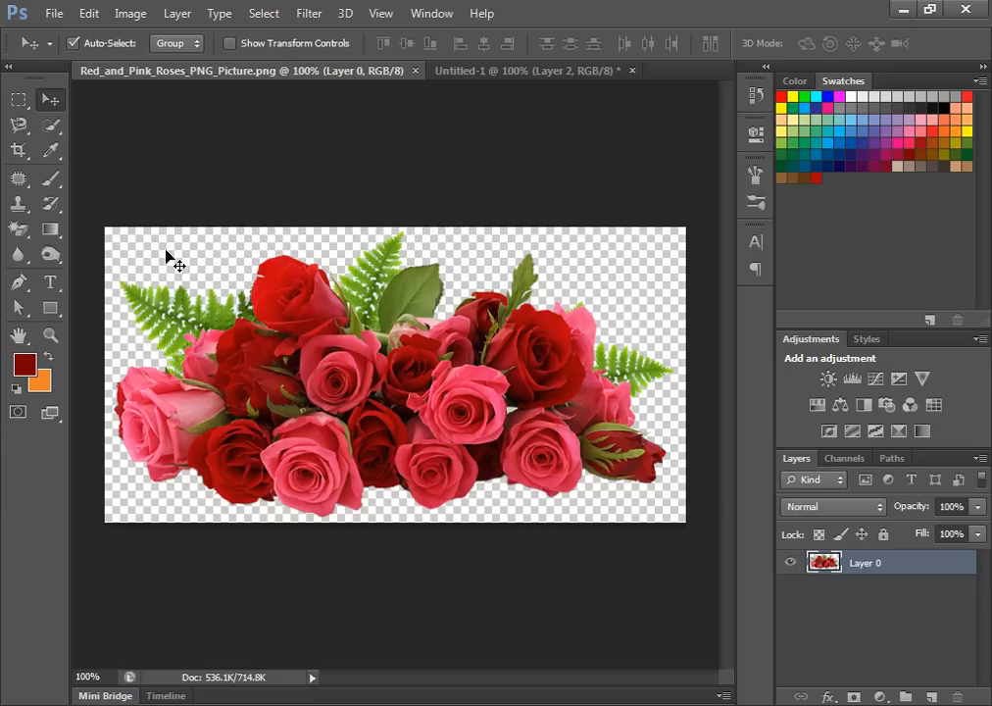
drag(257, 326, 431, 423)
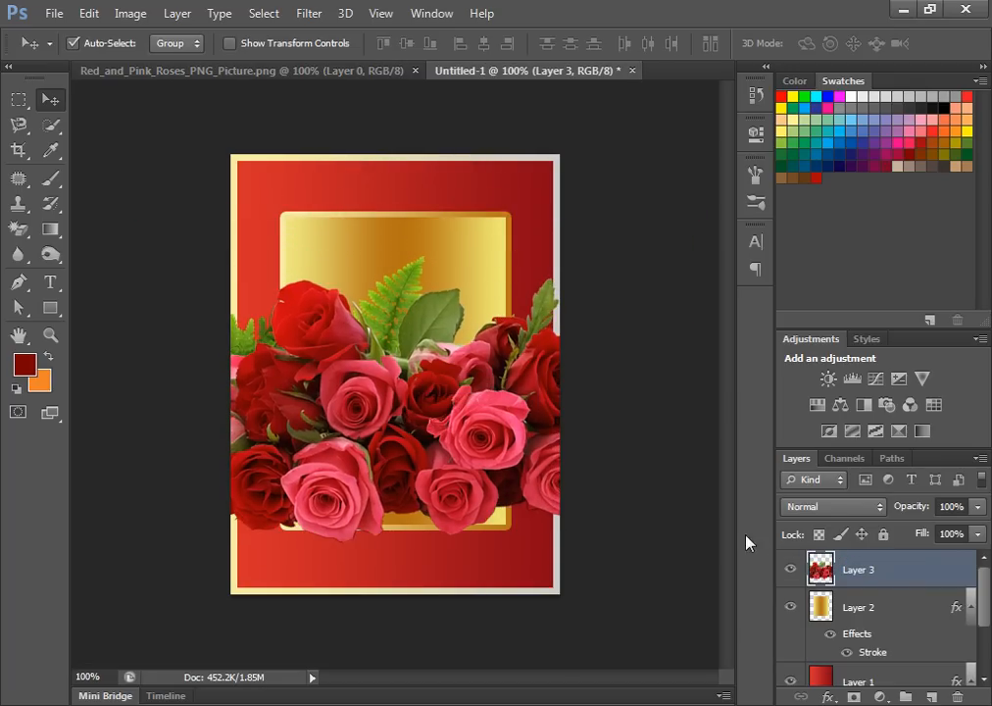
right_click(884, 573)
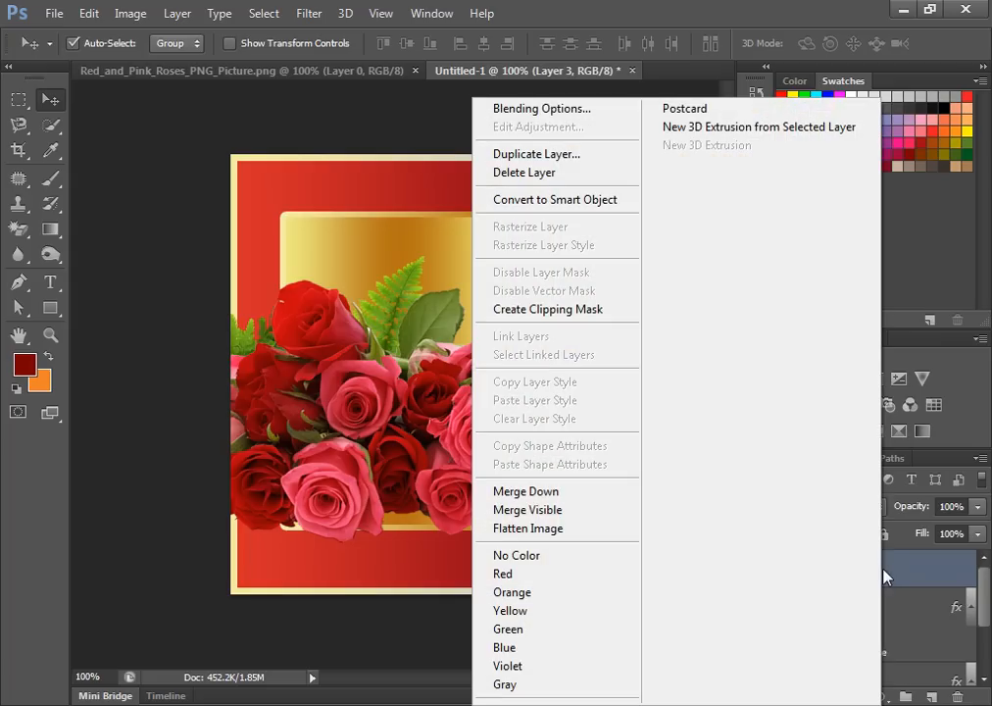
click(605, 201)
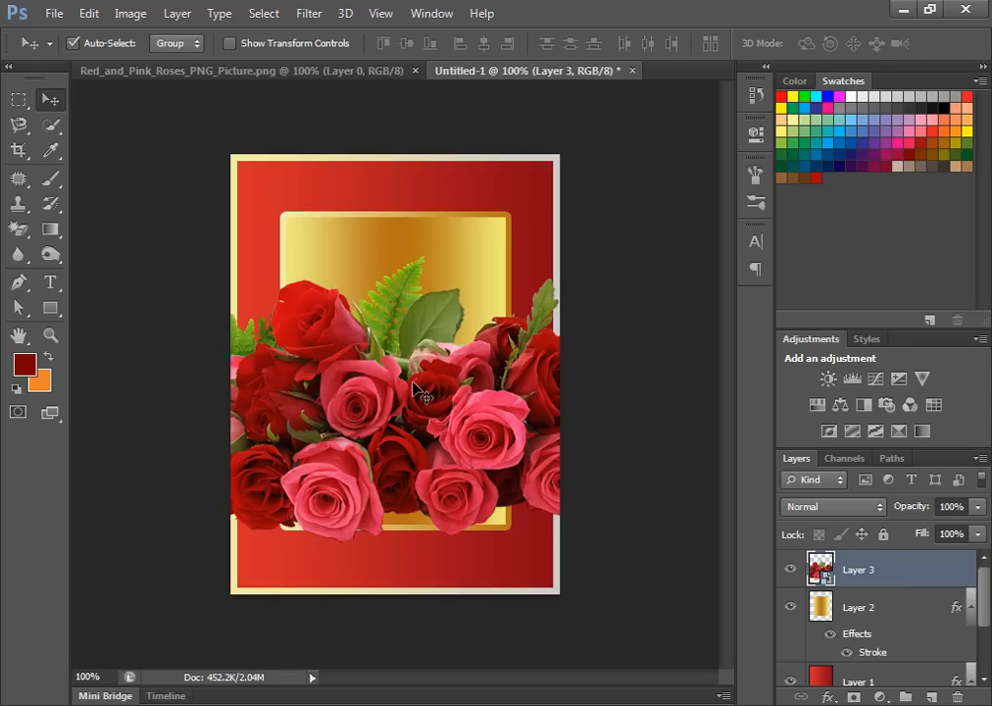
Scale the roses to about 37.7%, rotate them to about -36°, and move them to the design's upper-left corner
key(ctrl+t)
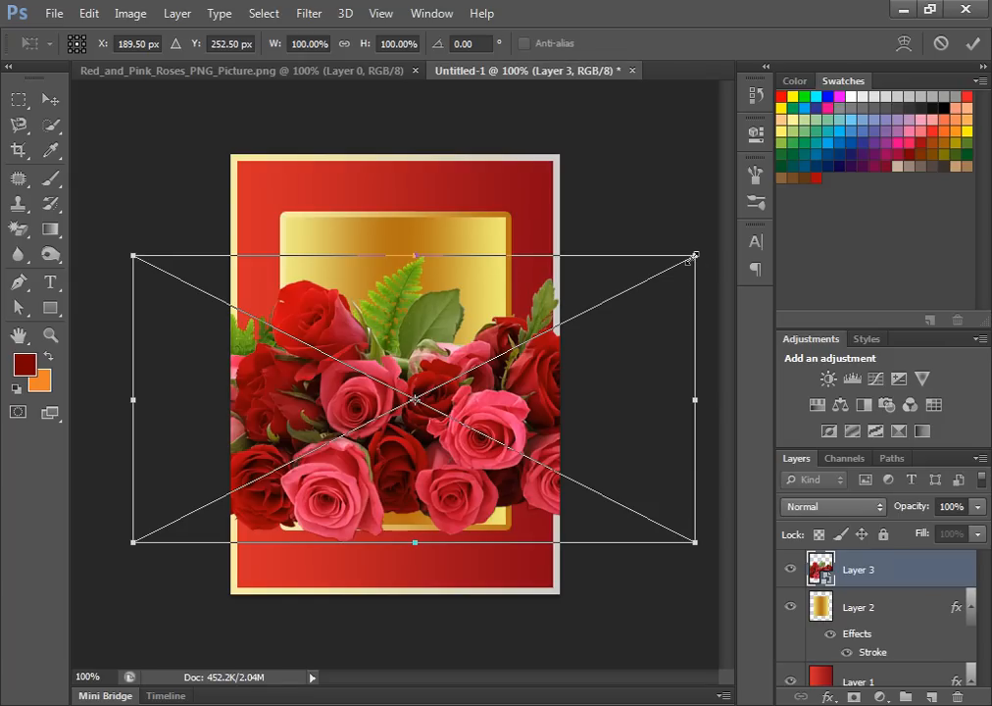
drag(694, 257, 519, 345)
drag(420, 269, 339, 289)
key(Return)
drag(428, 402, 324, 232)
Reduce the roses to about 22.5% and position them across the gold rectangle's upper-left corner
key(ctrl+t)
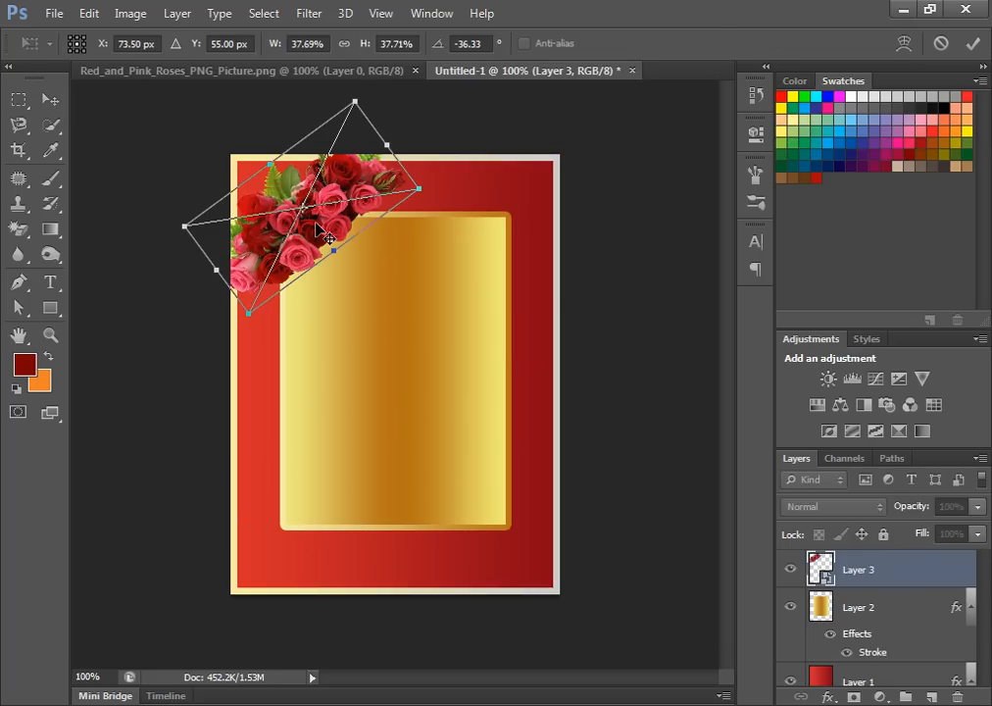
drag(352, 100, 333, 145)
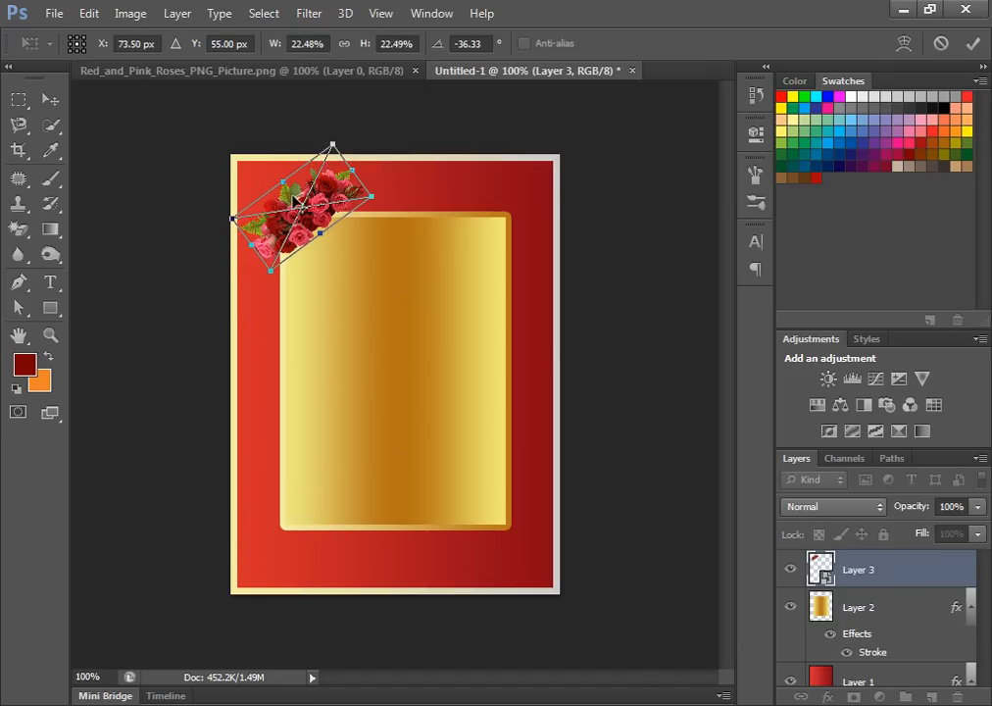
key(Return)
drag(294, 201, 285, 206)
Open the bouquet image FLW.png
click(49, 13)
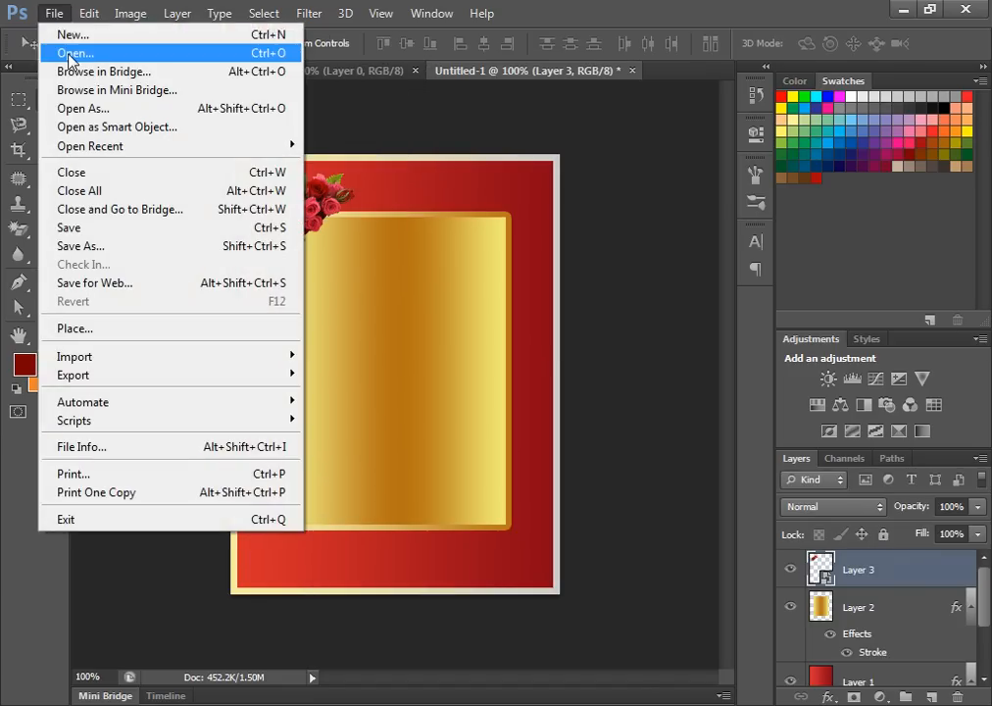
click(67, 56)
double_click(424, 224)
click(618, 191)
click(748, 609)
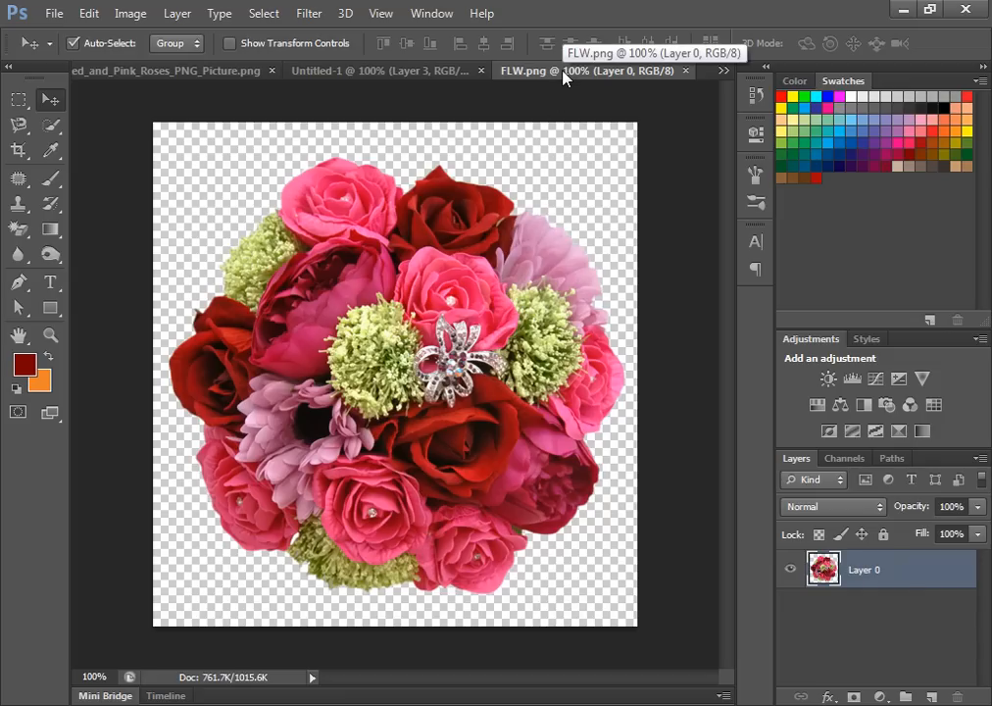
Copy the bouquet from FLW.png into the Untitled-1 design and convert its layer to a smart object
click(401, 73)
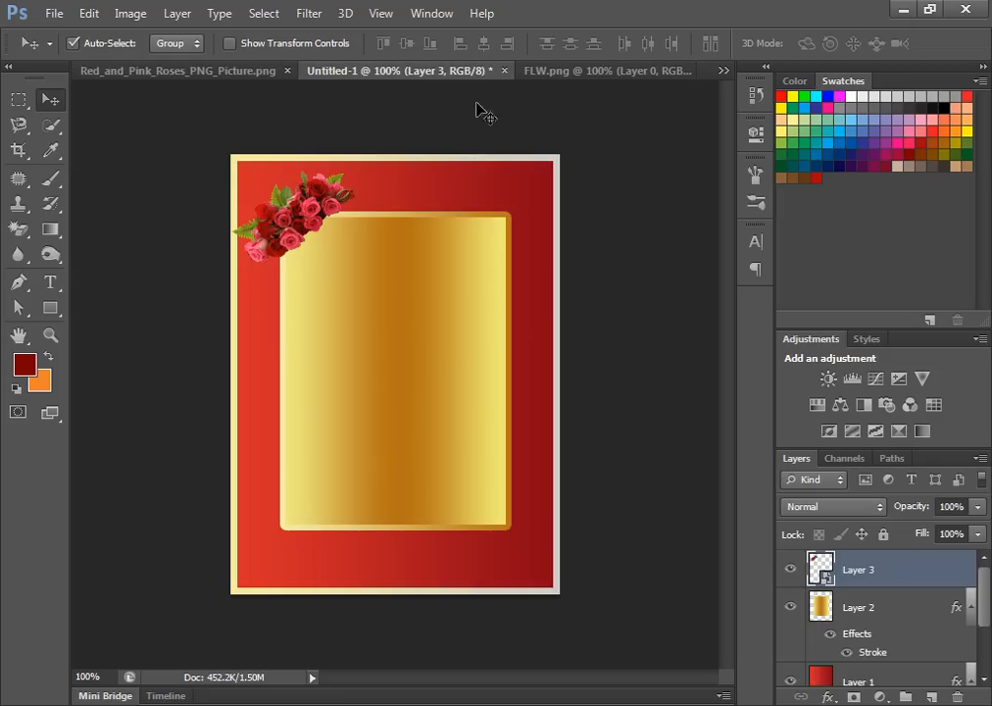
click(559, 72)
drag(300, 226, 358, 324)
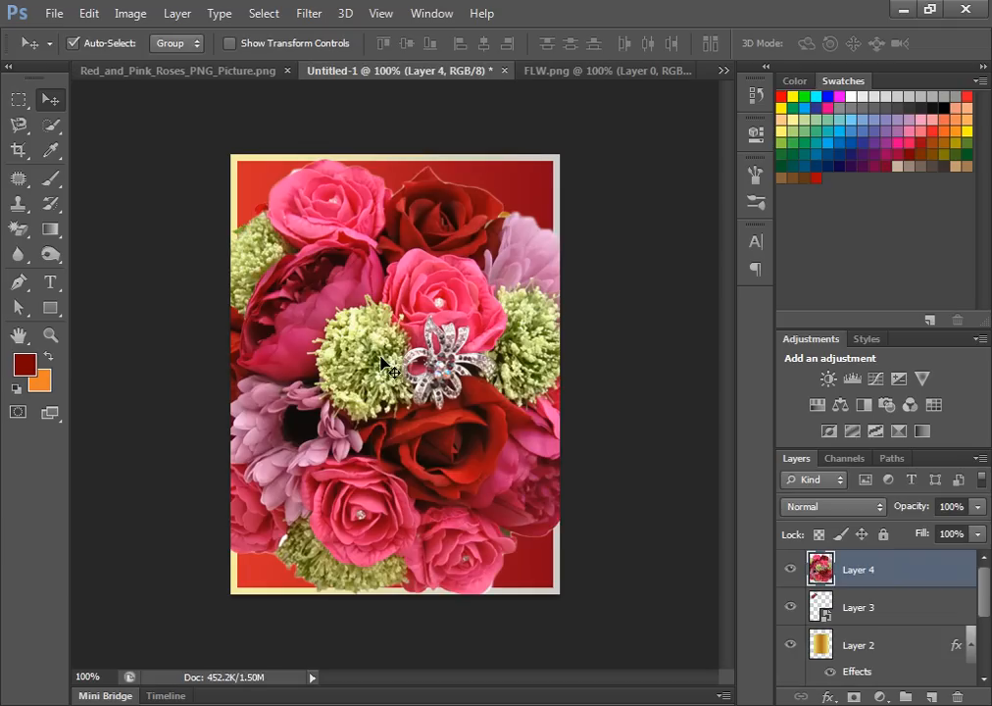
key(ctrl+t)
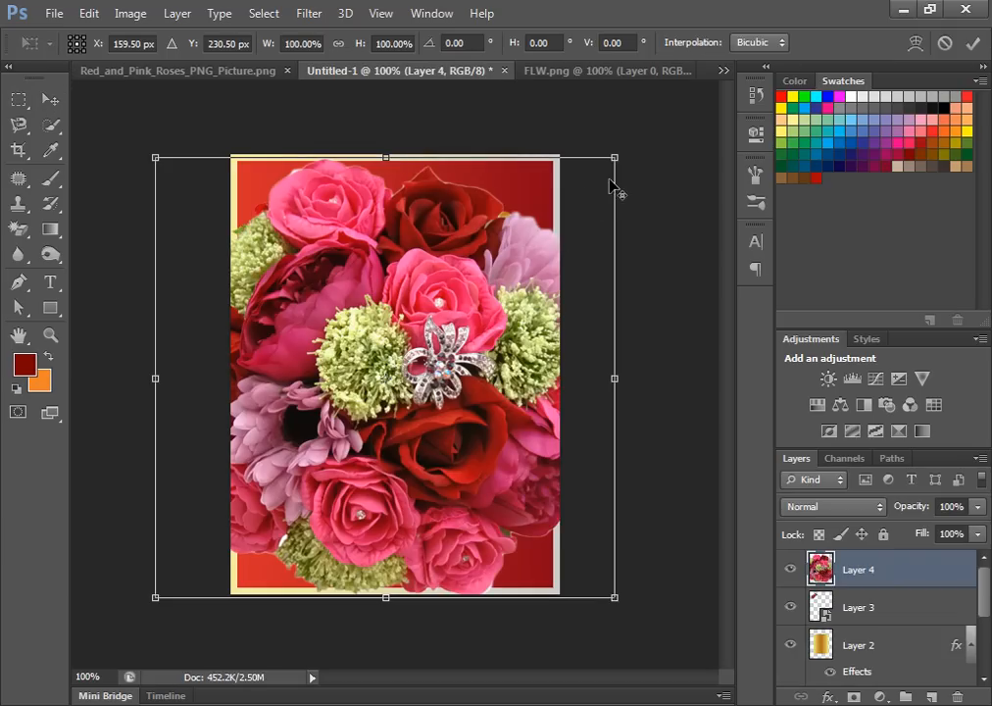
key(Return)
right_click(908, 580)
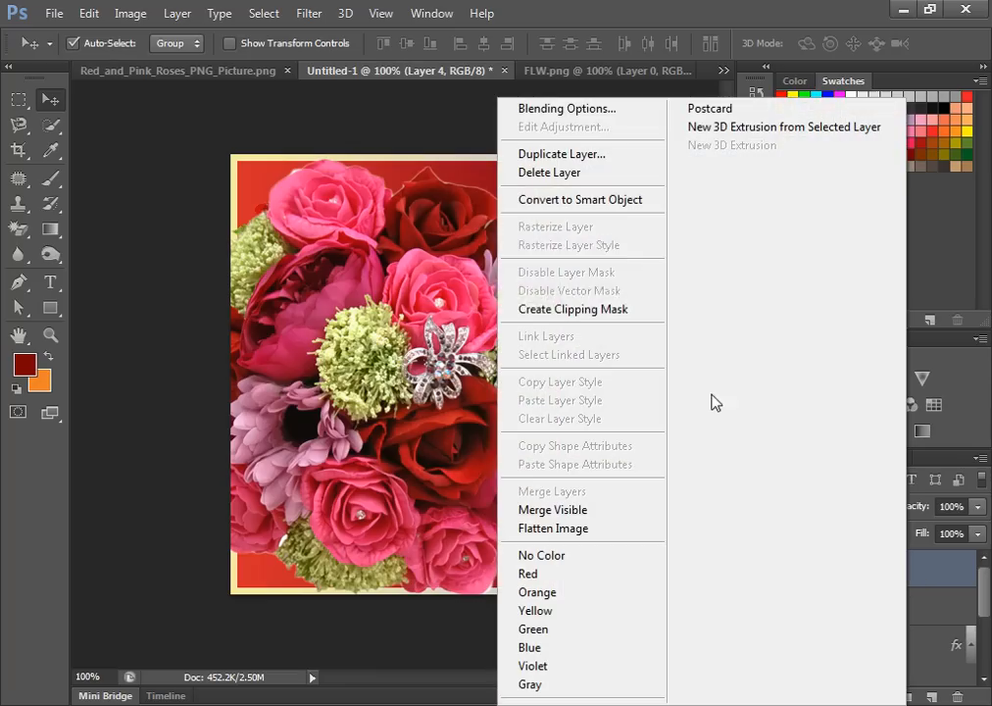
click(592, 203)
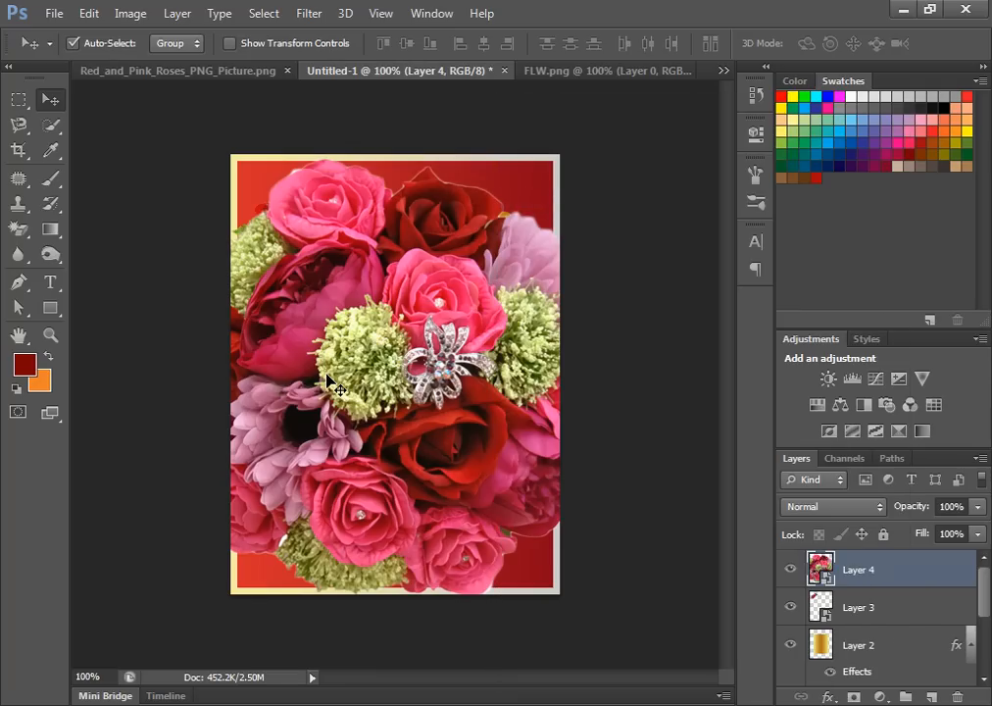
Scale the bouquet to about 14%, tuck it against the inner side of the upper-left roses, and shrink it slightly further
key(ctrl+t)
drag(620, 156, 425, 354)
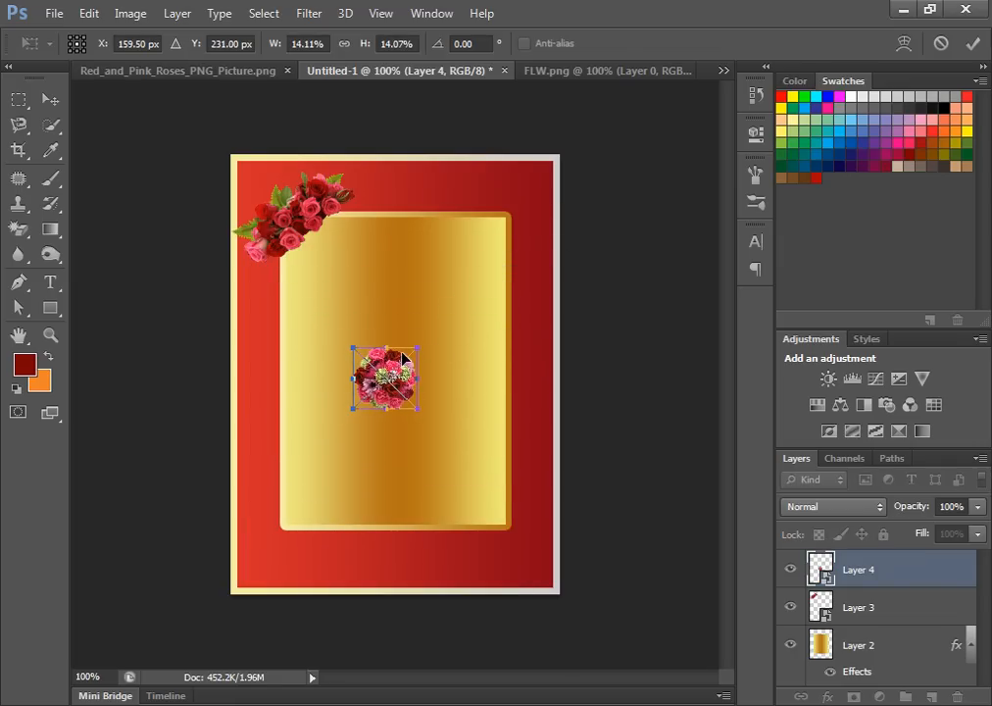
key(Return)
drag(401, 363, 318, 232)
key(ctrl+t)
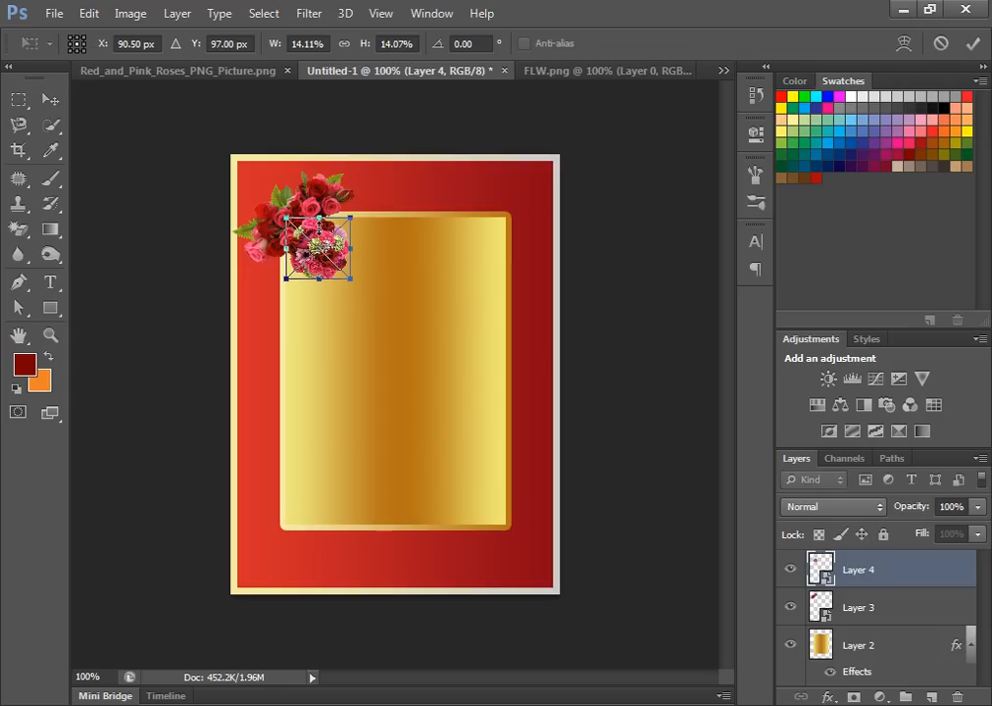
drag(345, 274, 337, 264)
key(Return)
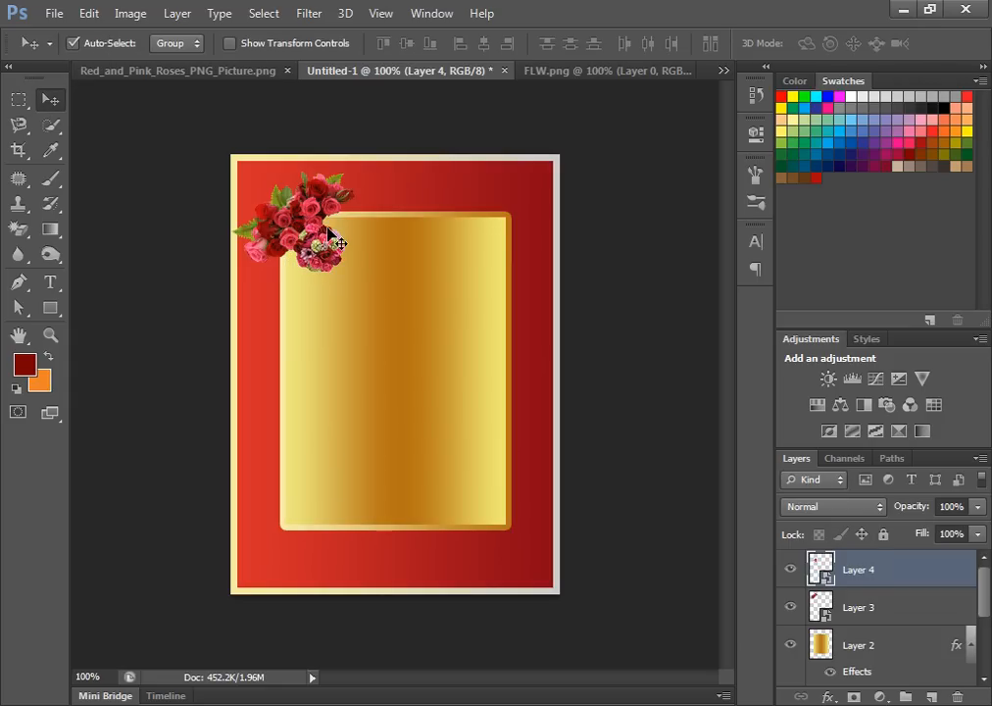
Duplicate the roses to the gold rectangle's lower-right corner and the round bouquet to the rectangle's lower part
click(277, 208)
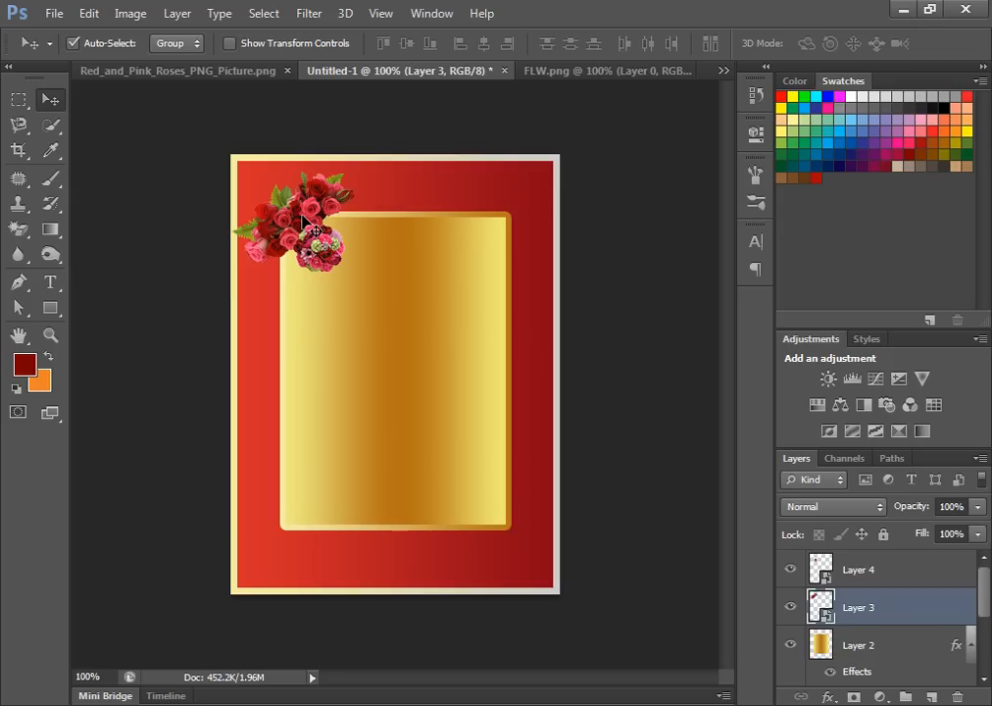
drag(299, 218, 506, 512)
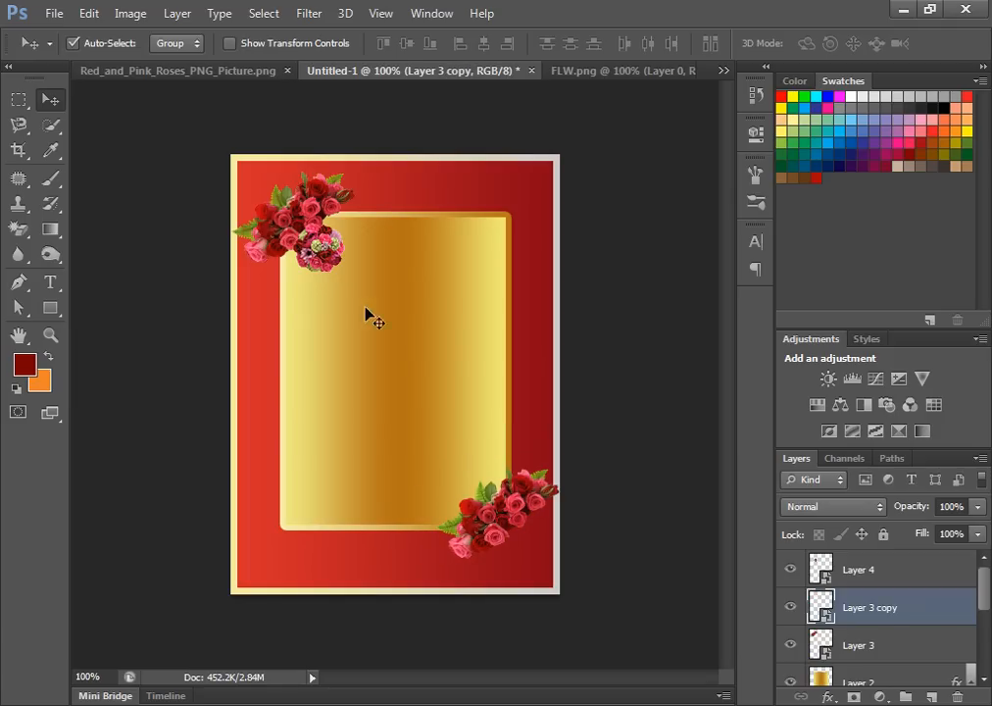
click(324, 252)
drag(323, 253, 361, 469)
Flip the lower-right roses copy vertically, rotate it to fit the corner, and move the bouquet copy against its inner side
click(493, 516)
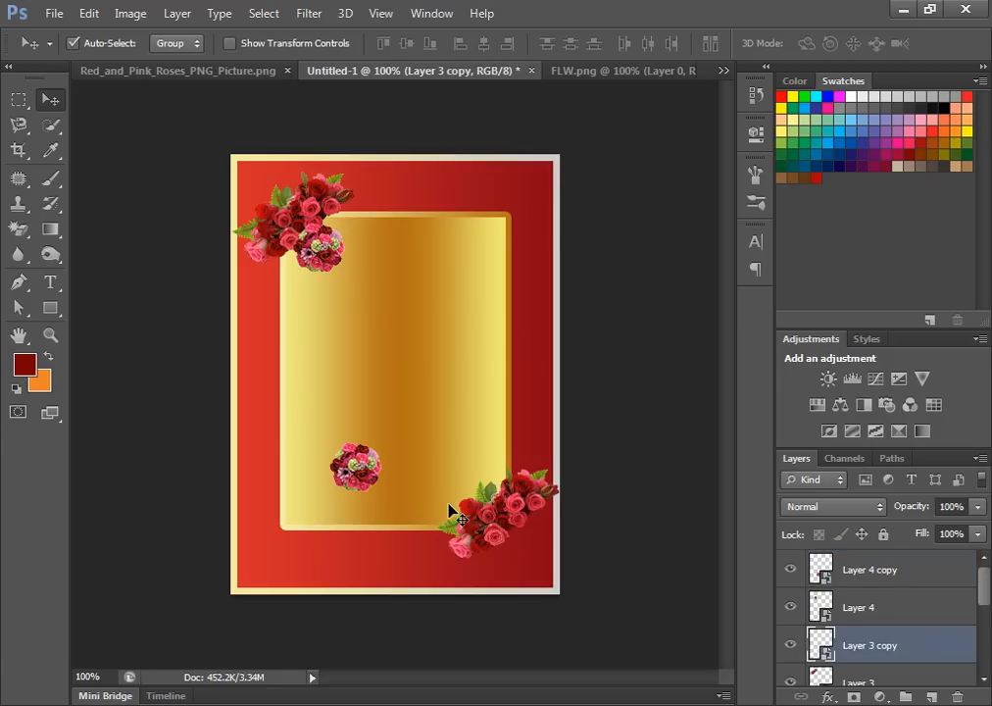
key(ctrl+t)
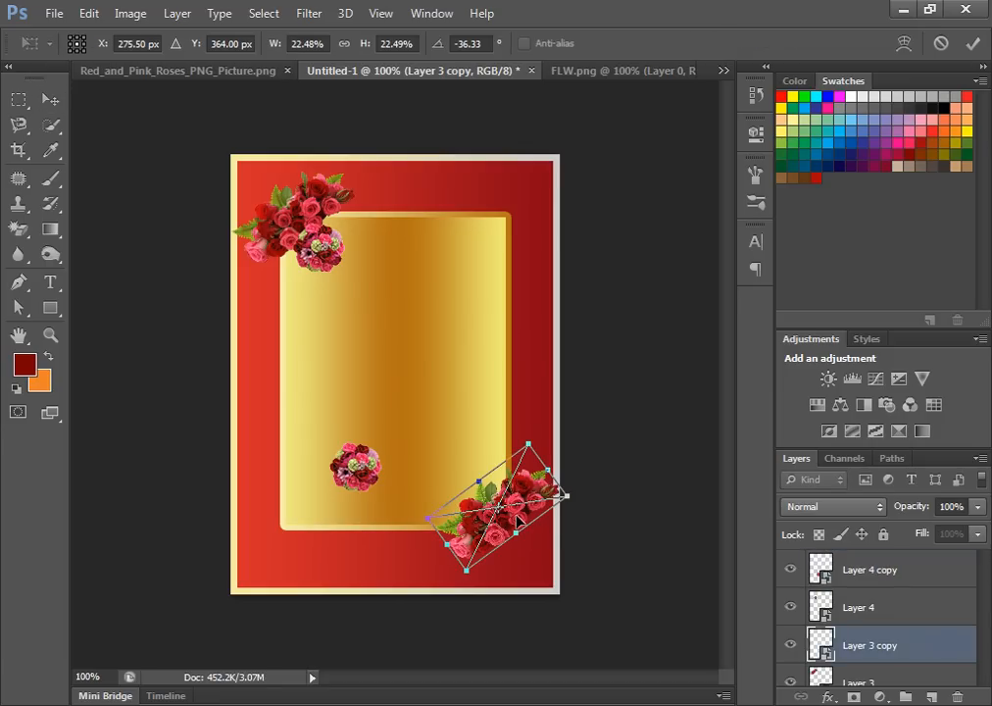
right_click(517, 517)
click(567, 508)
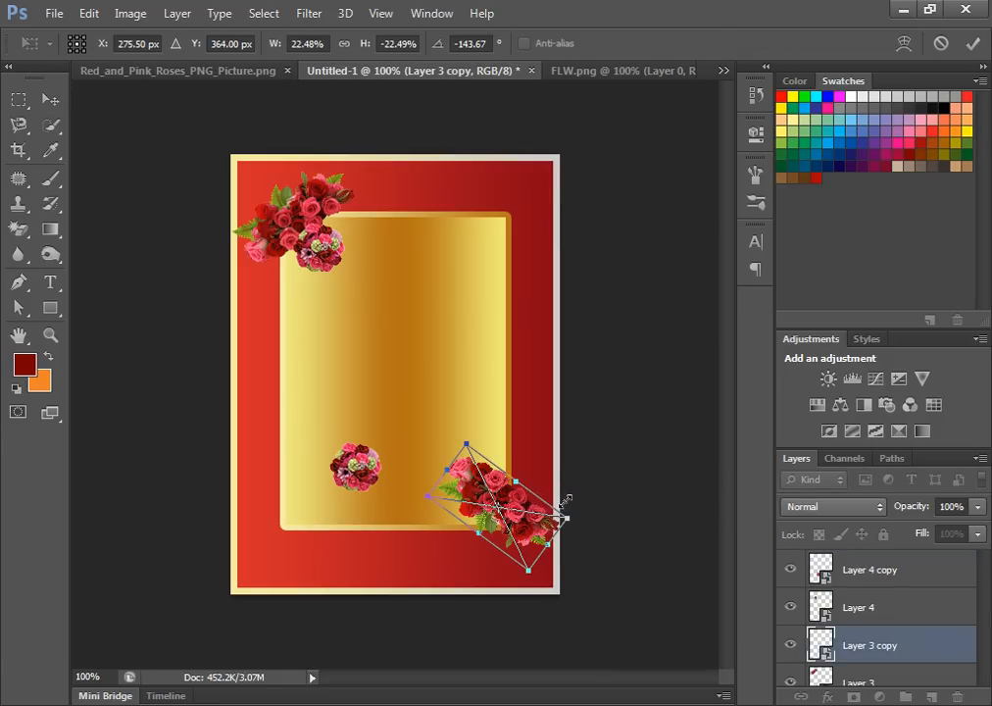
drag(516, 435, 424, 452)
drag(523, 487, 516, 493)
key(Return)
drag(354, 467, 456, 489)
Close the FLW.png and Red_and_Pink_Roses_PNG_Picture.png documents
click(632, 71)
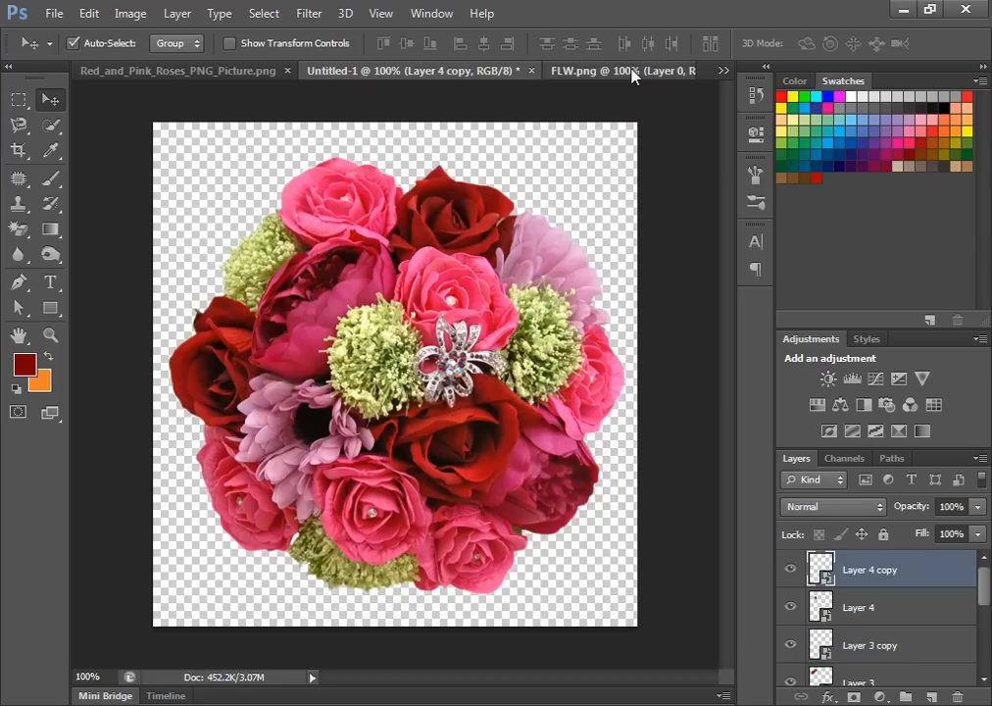
click(685, 71)
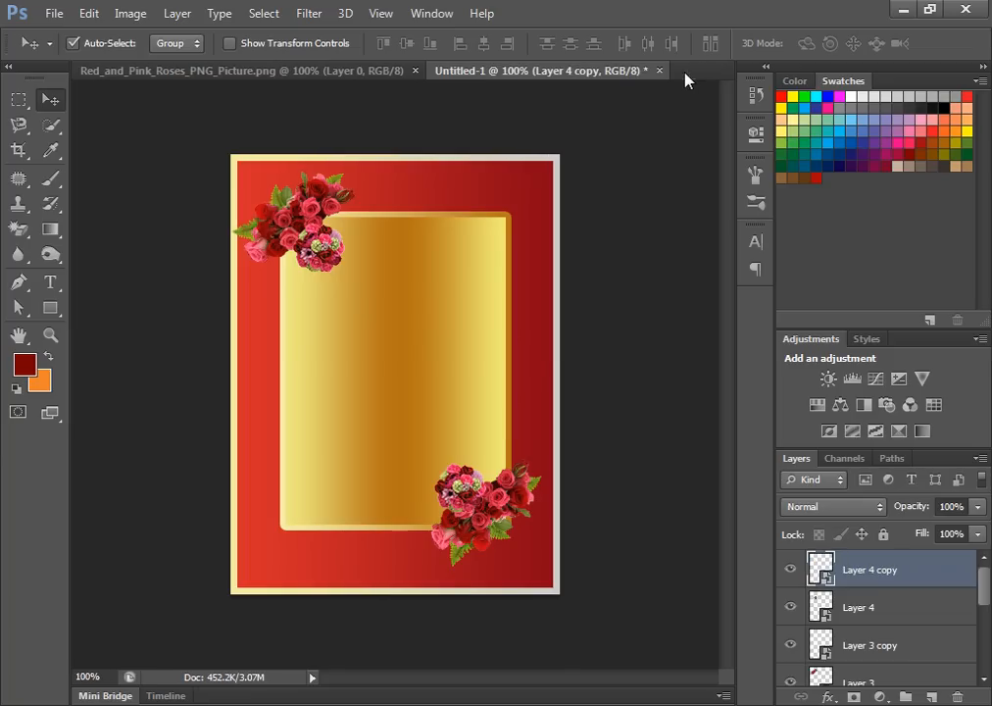
click(341, 73)
click(414, 72)
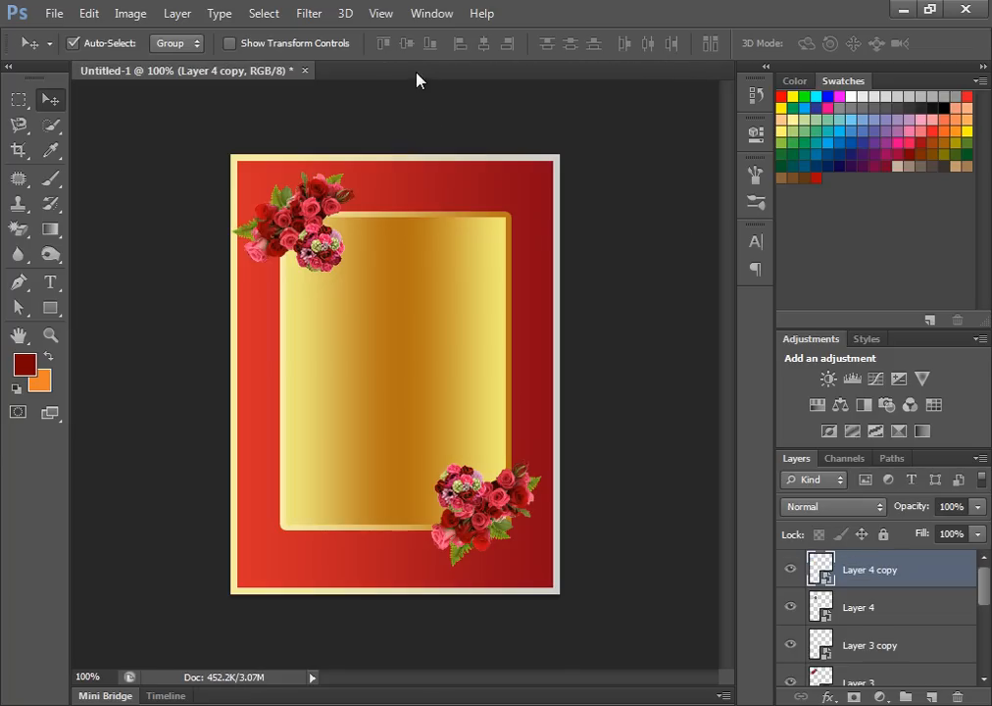
Open the Amethyst-Brooch-Bridal-Wedding-Bouquet-in-Red-Pink-Roses-JR2_4883 image from the Birtday Crad folder
click(52, 12)
click(123, 52)
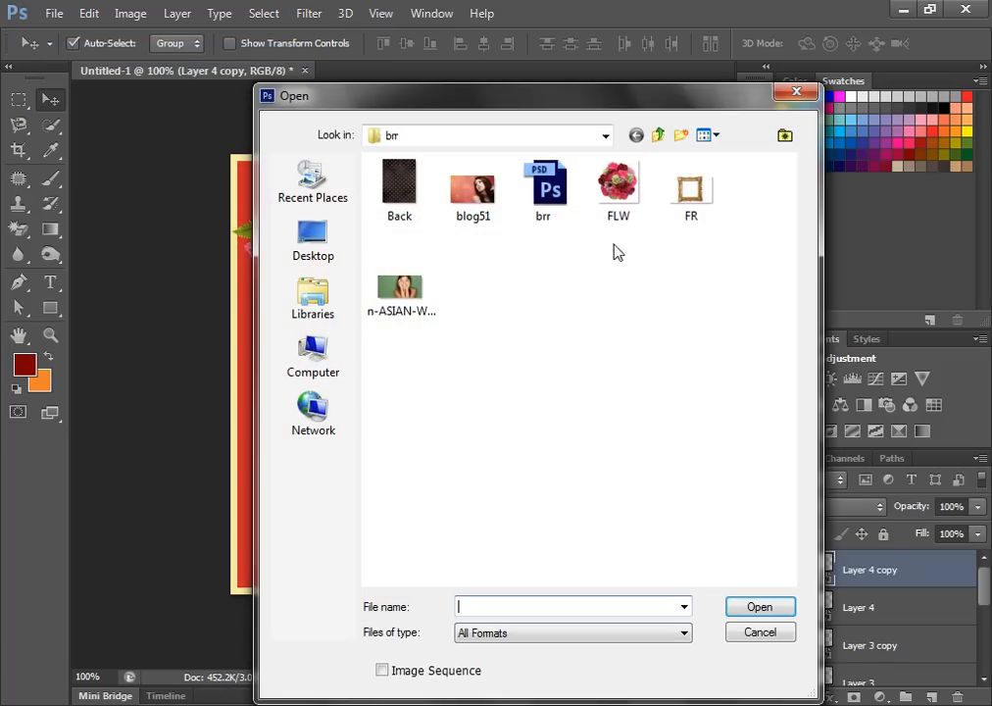
click(658, 137)
click(516, 349)
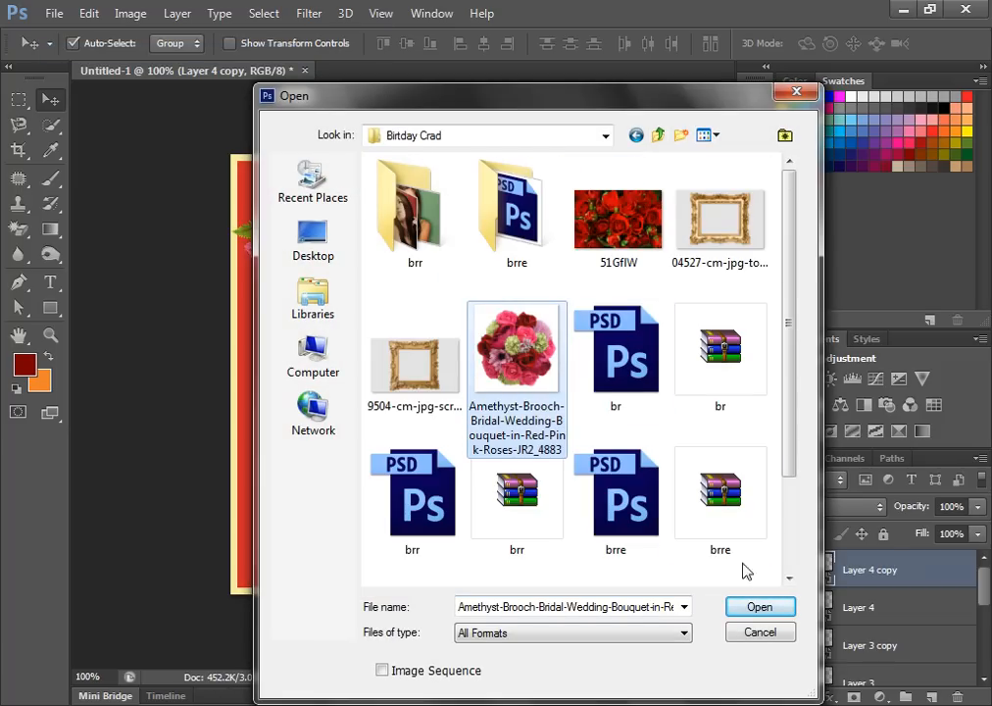
click(756, 606)
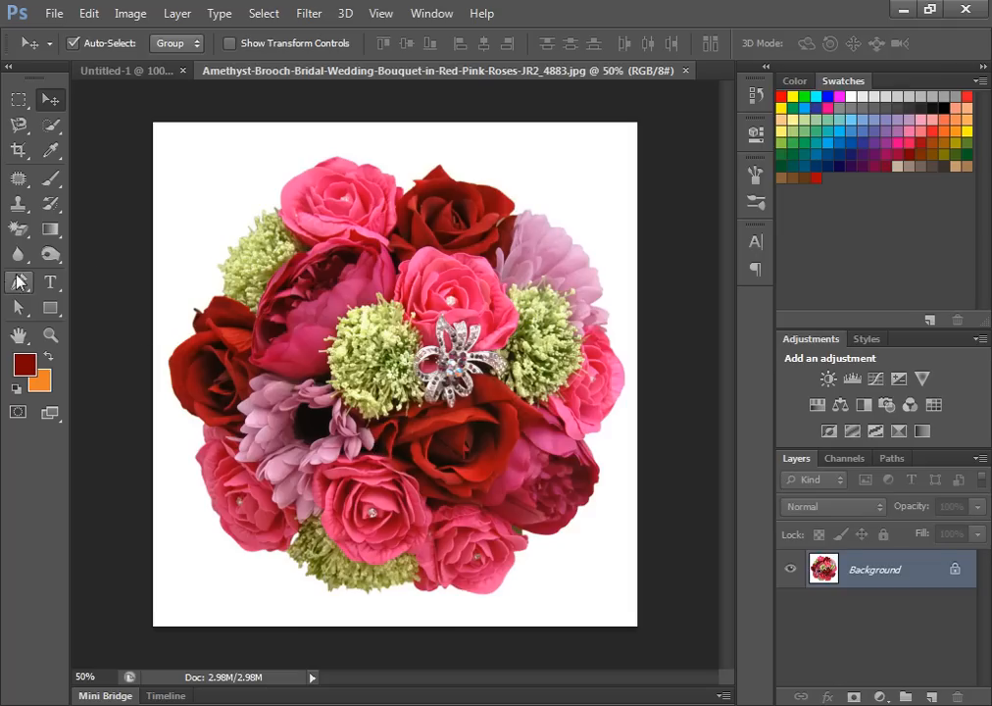
Select the entire round bouquet with the Quick Selection tool, leaving out the white background
click(50, 125)
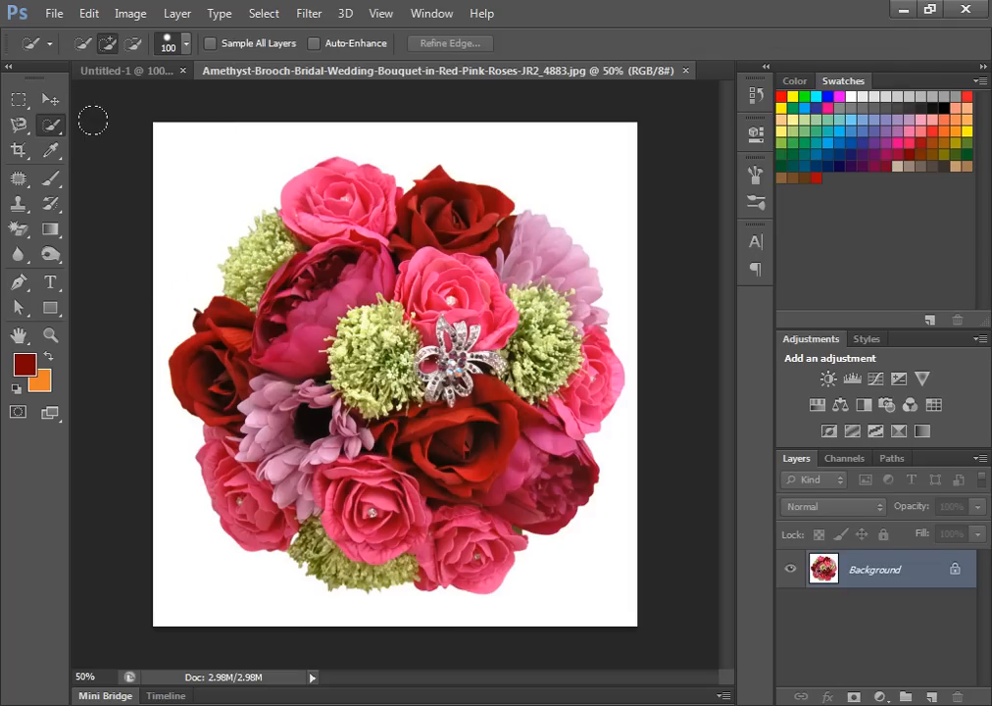
mouse_move(315, 153)
mouse_down()
mouse_move(396, 225)
mouse_move(310, 218)
mouse_move(277, 390)
mouse_move(292, 451)
mouse_move(277, 249)
mouse_move(244, 260)
mouse_move(255, 315)
mouse_move(240, 256)
mouse_move(234, 309)
mouse_move(211, 345)
mouse_move(228, 376)
mouse_move(227, 446)
mouse_move(249, 476)
mouse_up()
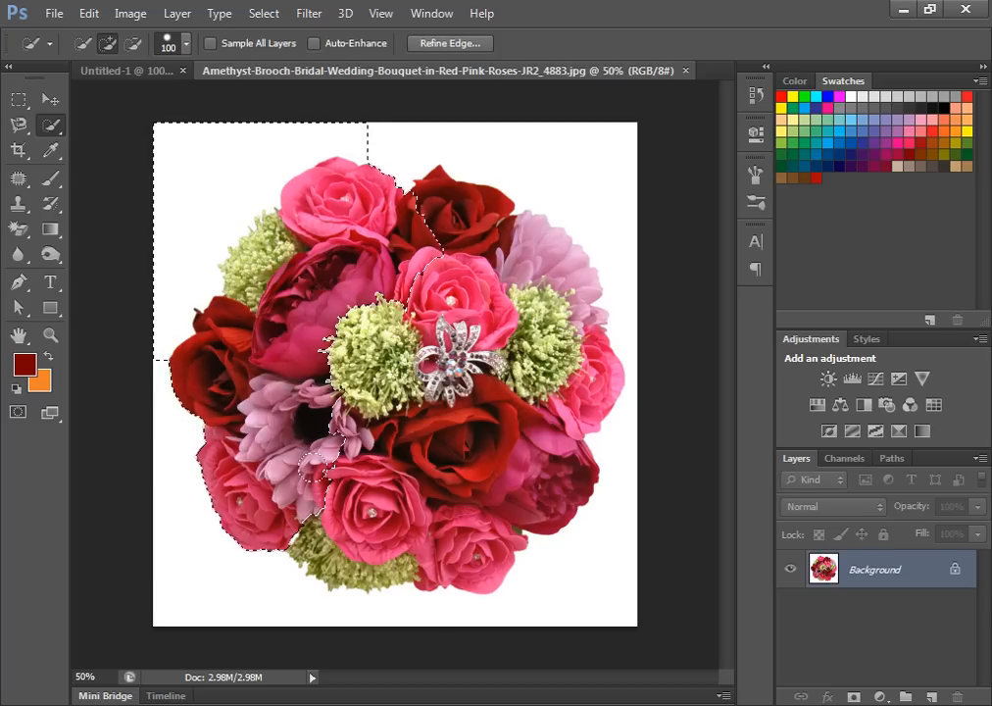
mouse_move(407, 201)
mouse_down()
mouse_move(431, 191)
mouse_move(461, 264)
mouse_move(481, 373)
mouse_move(470, 490)
mouse_move(480, 544)
mouse_up()
mouse_move(633, 122)
mouse_down()
mouse_move(563, 174)
mouse_move(501, 107)
mouse_move(449, 141)
mouse_move(359, 115)
mouse_up()
mouse_move(264, 119)
mouse_down()
mouse_move(193, 148)
mouse_move(189, 136)
mouse_move(145, 123)
mouse_move(173, 180)
mouse_move(258, 203)
mouse_up()
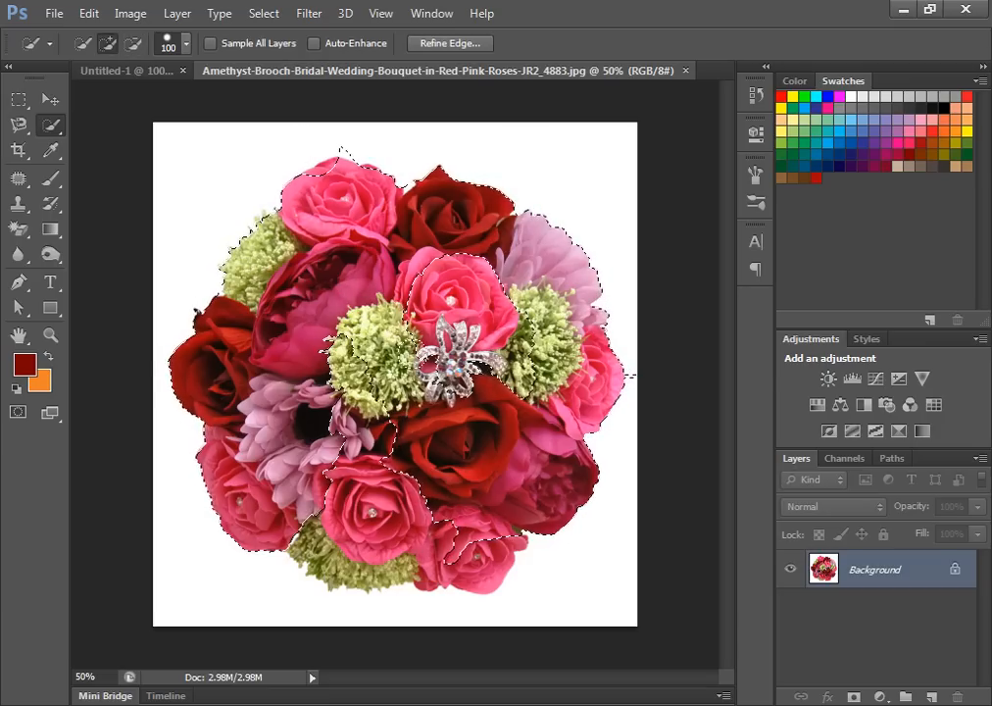
right_click(432, 289)
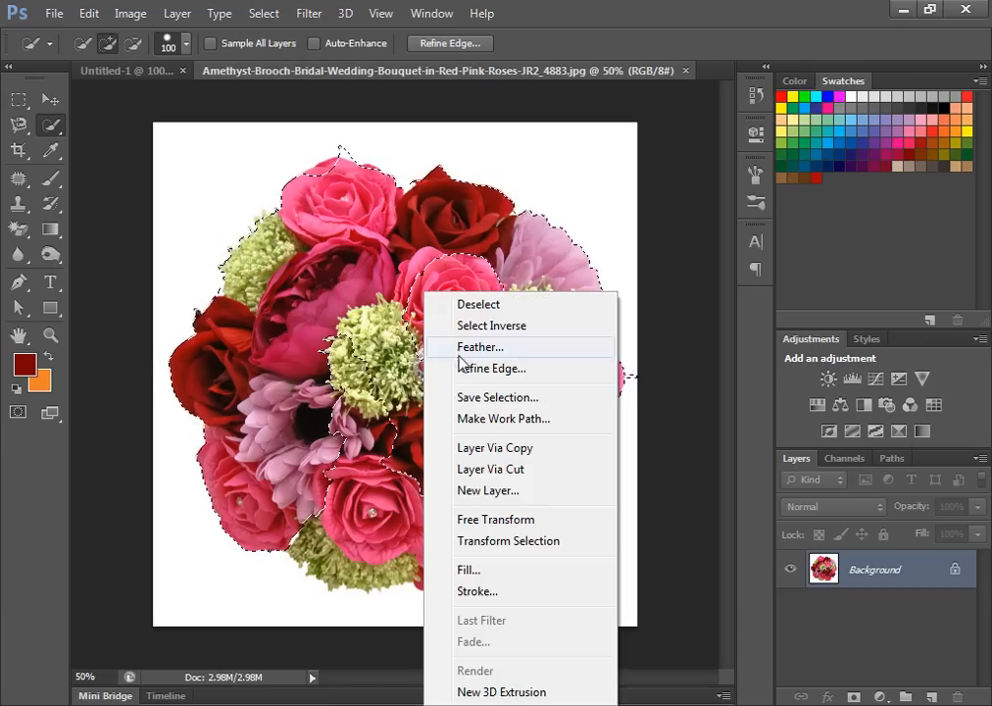
key(Escape)
mouse_move(315, 339)
mouse_down()
mouse_move(271, 429)
mouse_move(260, 422)
mouse_move(263, 439)
mouse_move(304, 451)
mouse_move(371, 436)
mouse_move(490, 548)
mouse_up()
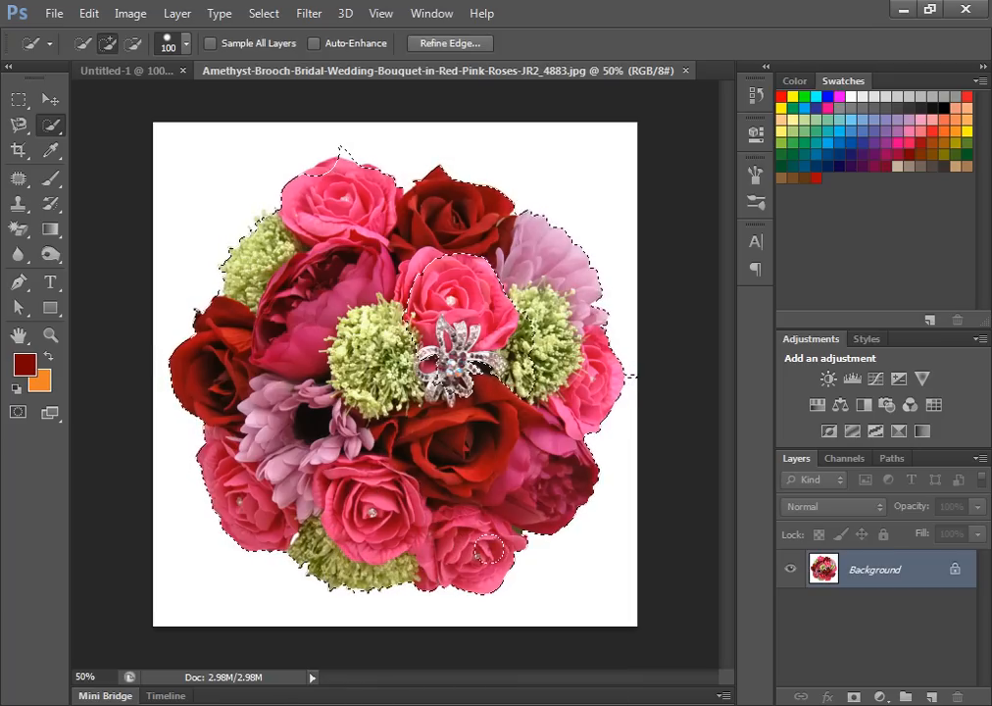
drag(423, 274, 468, 367)
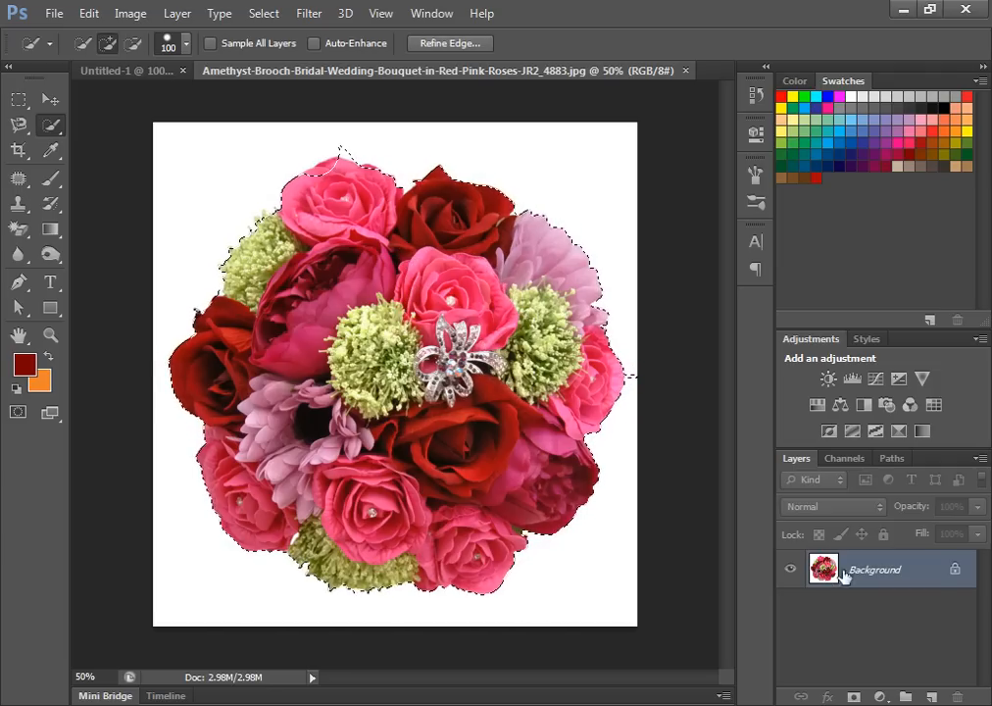
Convert the bouquet image's Background to a regular layer and move the selected bouquet into the Untitled-1 card
double_click(954, 570)
click(652, 227)
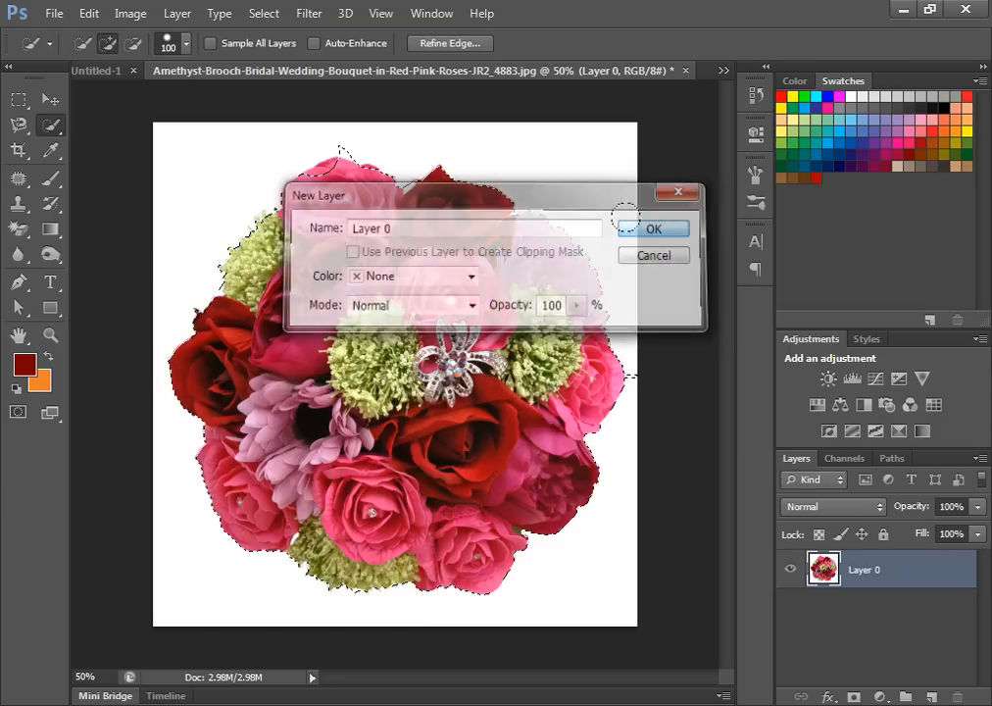
click(49, 99)
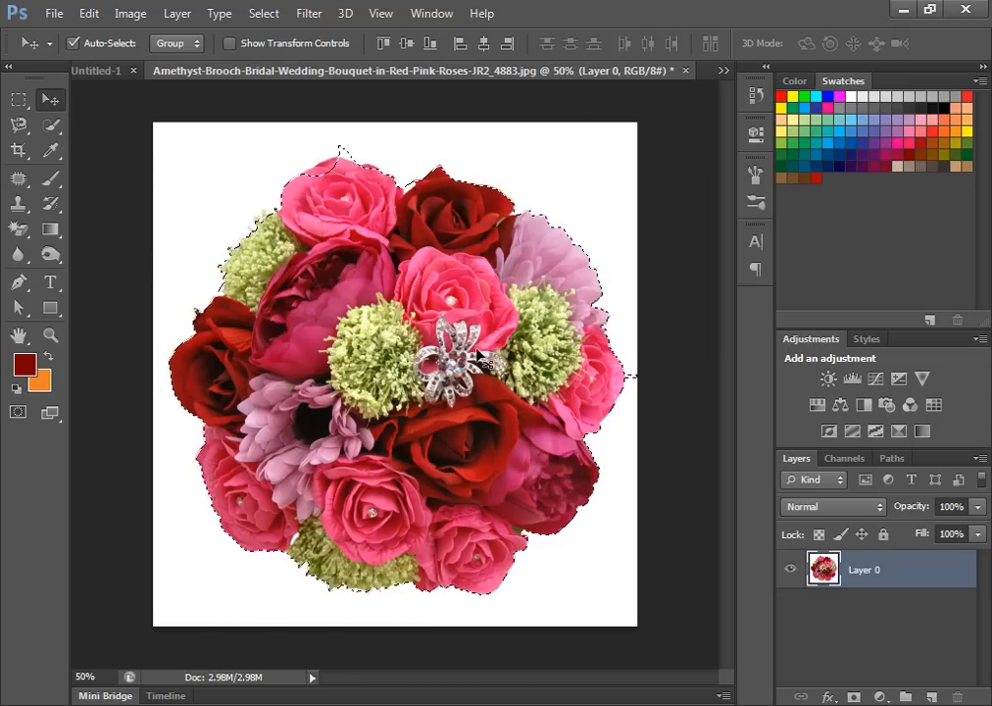
drag(374, 289, 225, 85)
drag(136, 74, 394, 345)
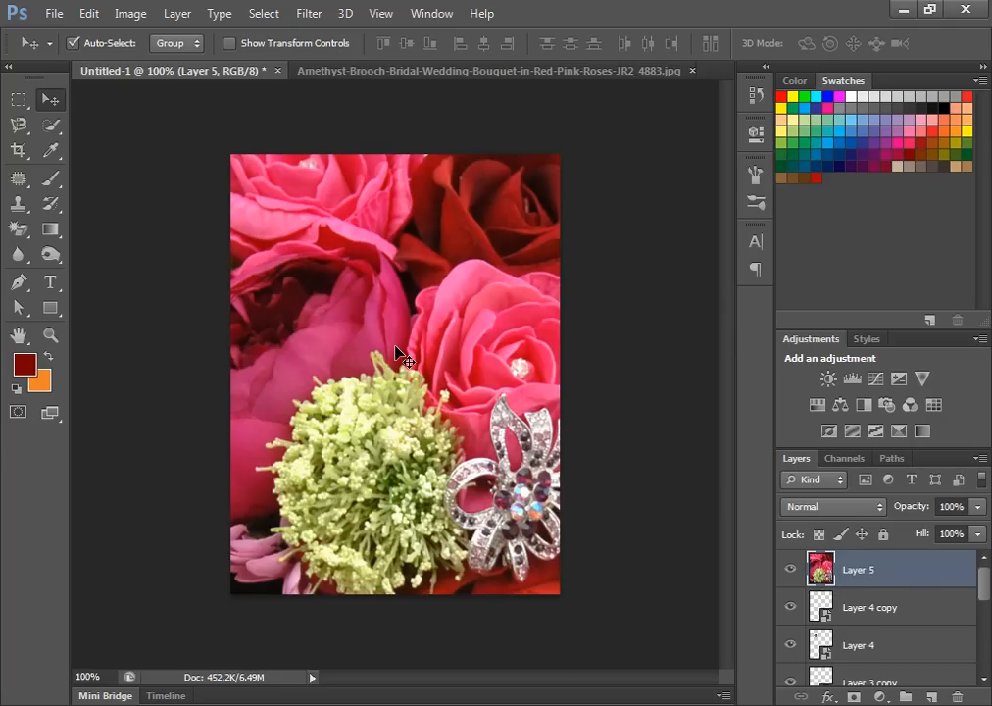
Convert the imported bouquet layer to a smart object, scale it to 10%, and place it on the gold rectangle's lower half
key(ctrl+t)
key(Return)
alt+scroll(397, 351, down, 2)
right_click(867, 578)
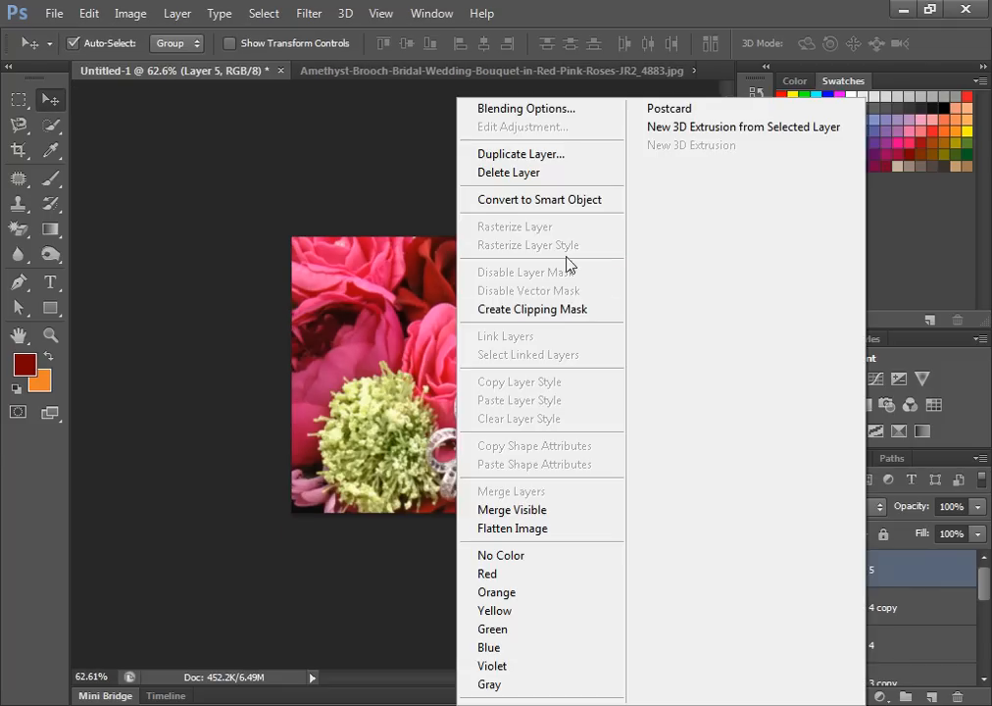
click(553, 199)
key(ctrl+t)
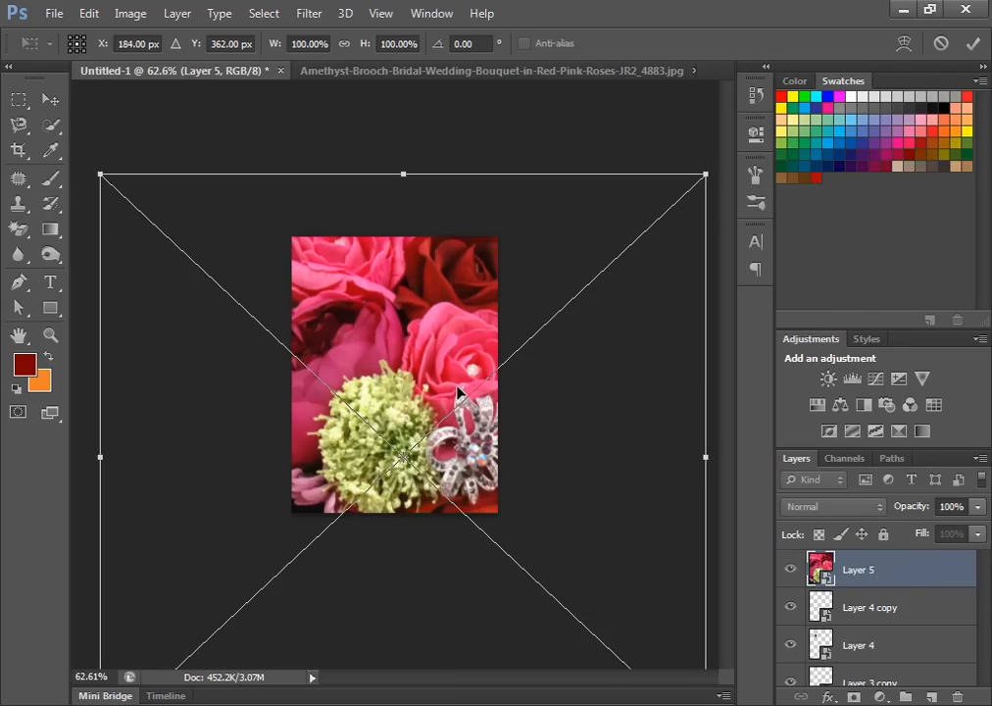
drag(702, 174, 433, 428)
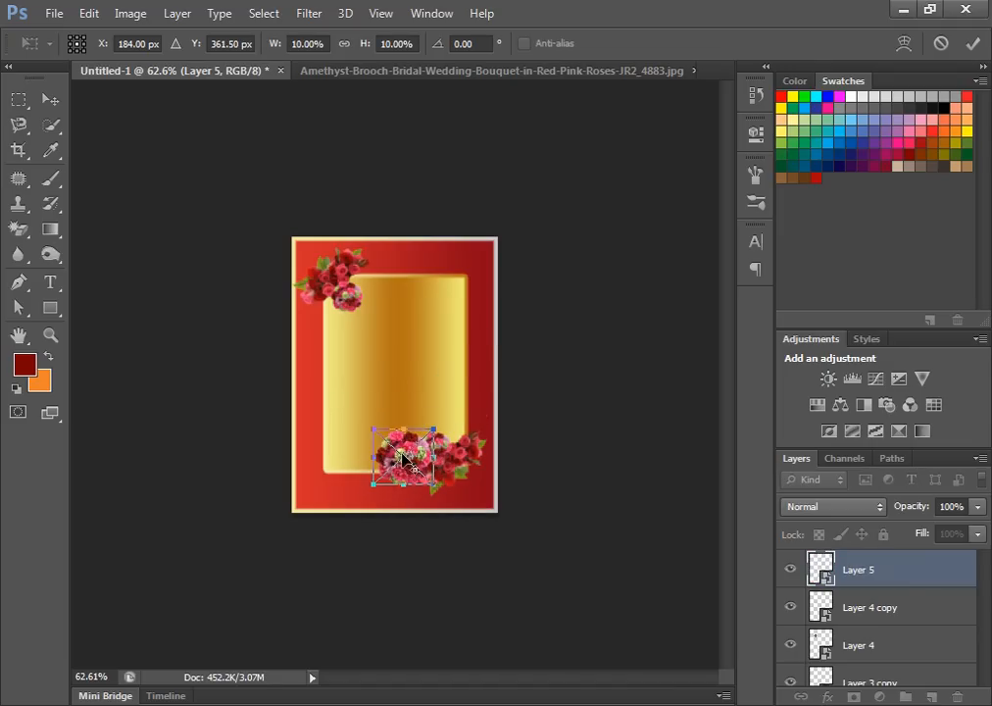
drag(403, 446, 386, 392)
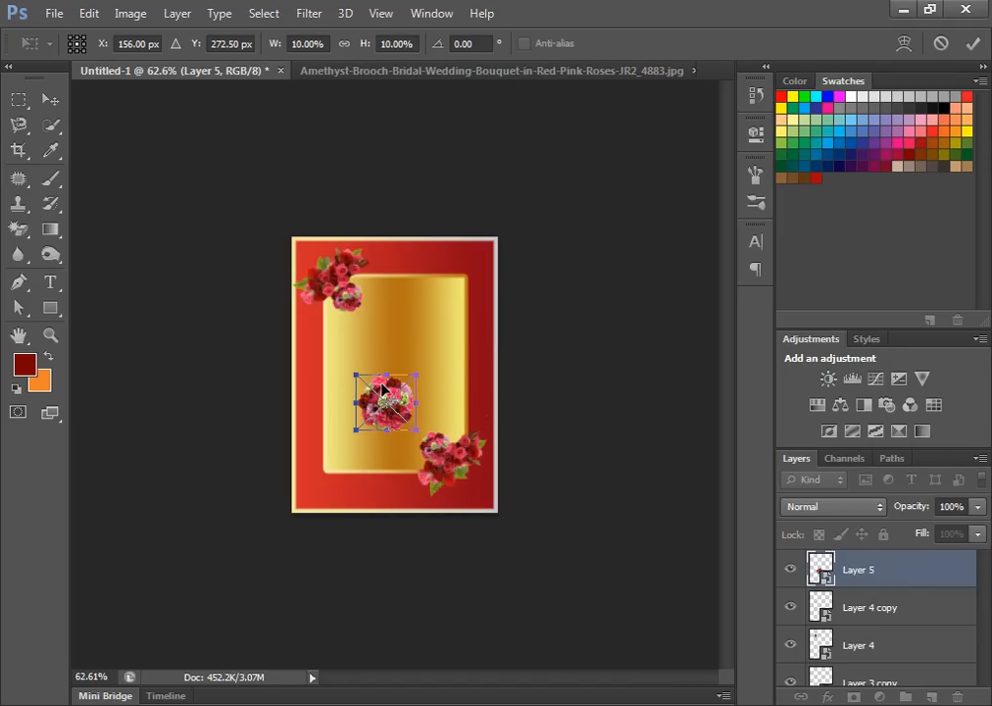
key(Return)
Delete the newly imported bouquet layer from the card and close the Amethyst-Brooch bouquet document
key(Delete)
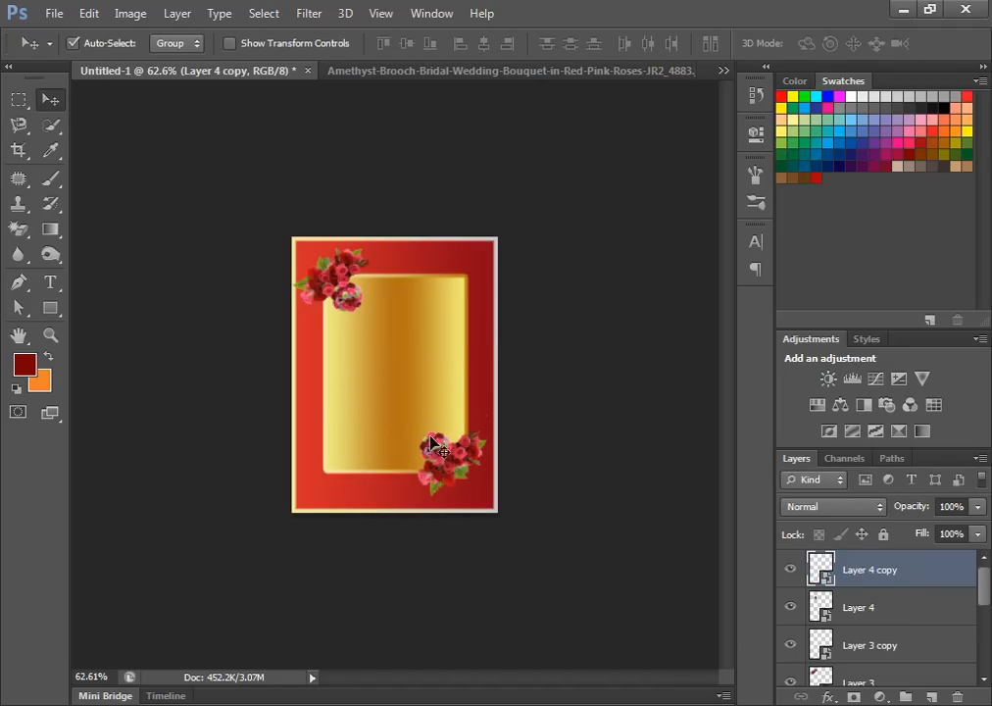
scroll(450, 422, up, 2)
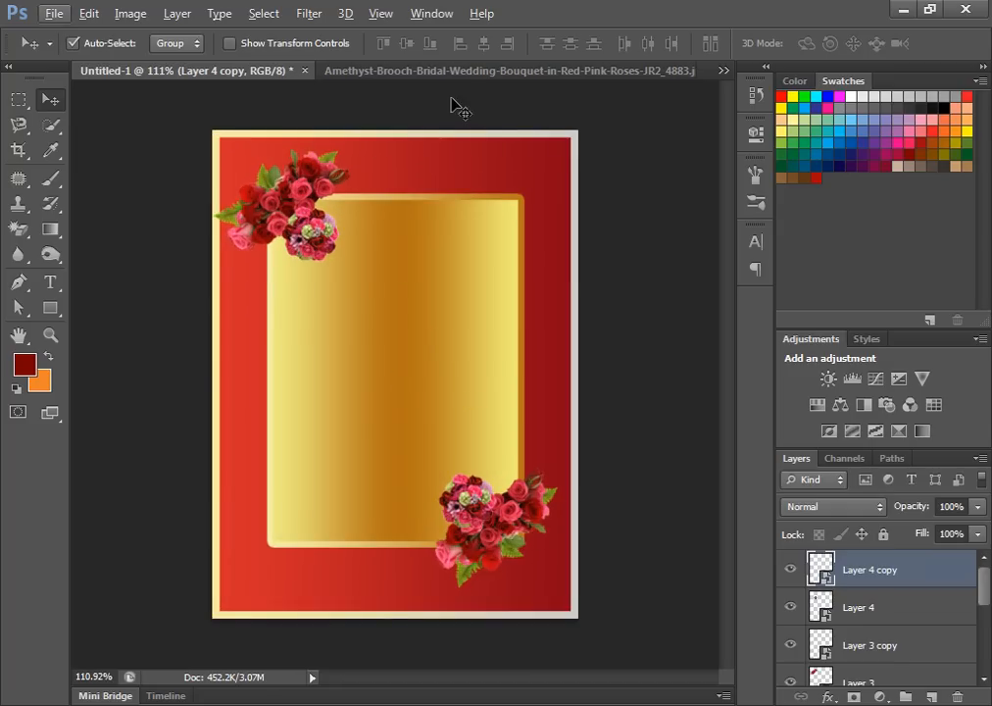
click(465, 72)
click(685, 71)
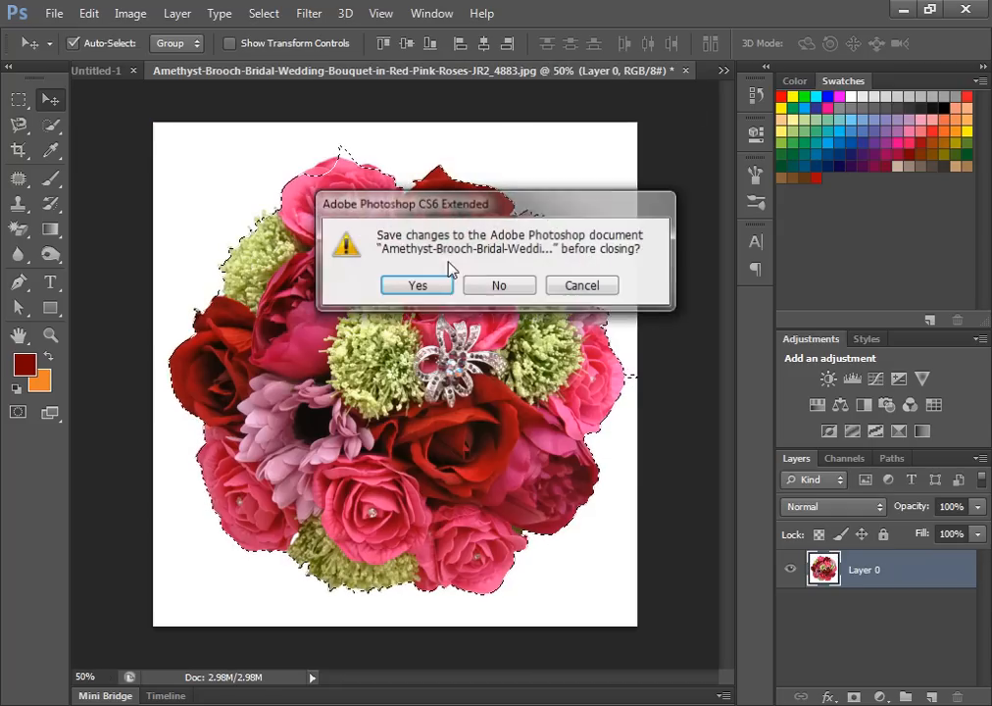
click(441, 283)
Open the FR picture frame image from the brr folder
click(52, 14)
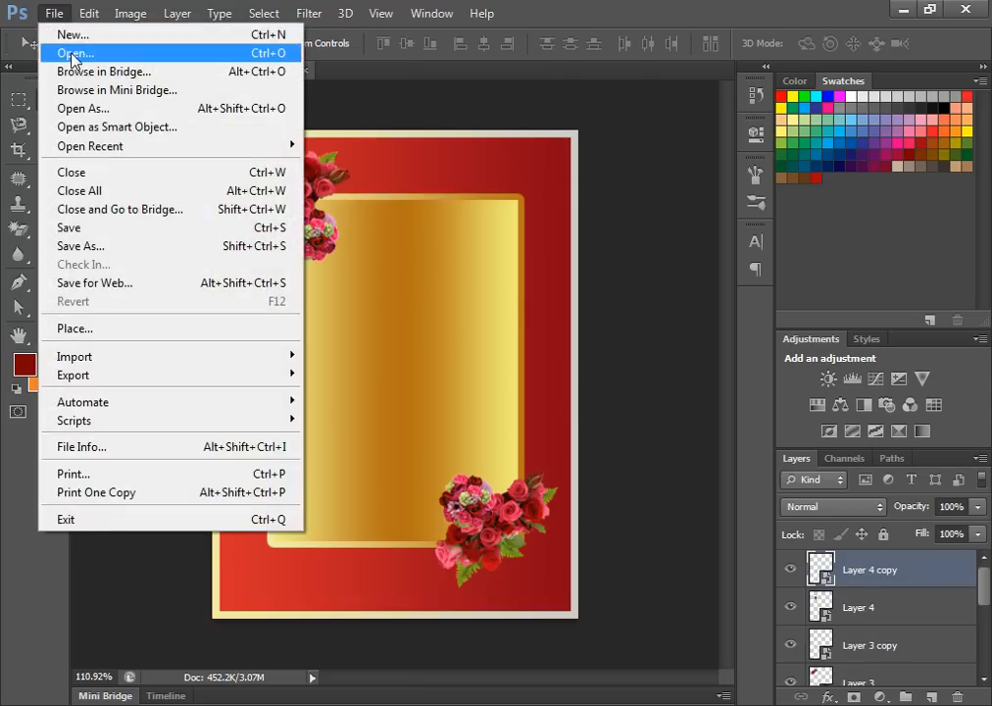
click(47, 46)
double_click(421, 223)
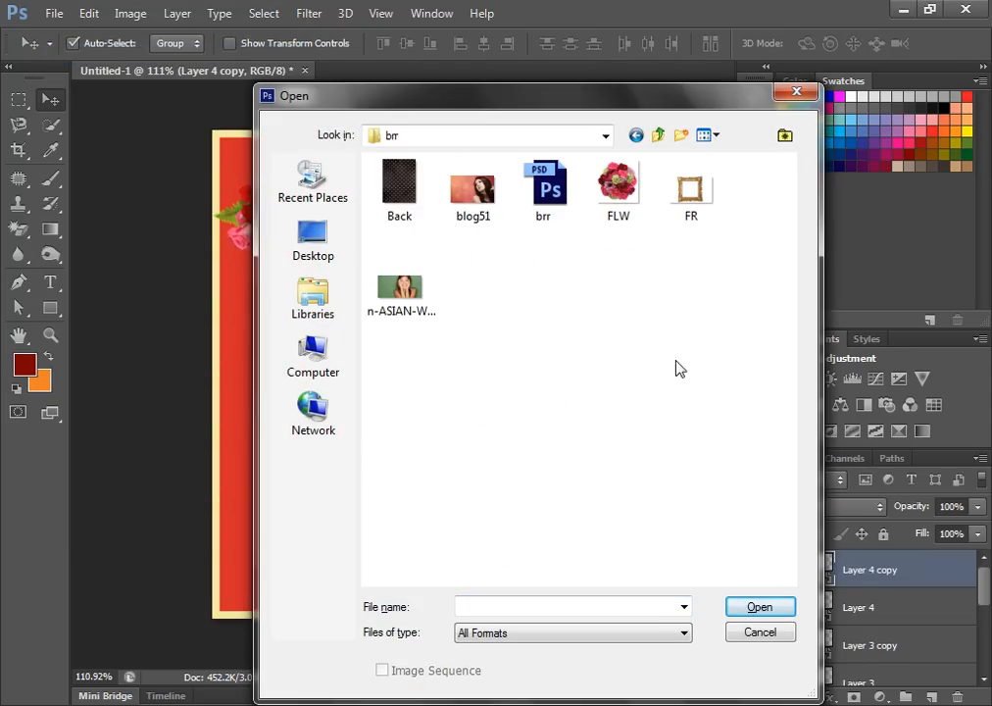
click(712, 203)
click(755, 606)
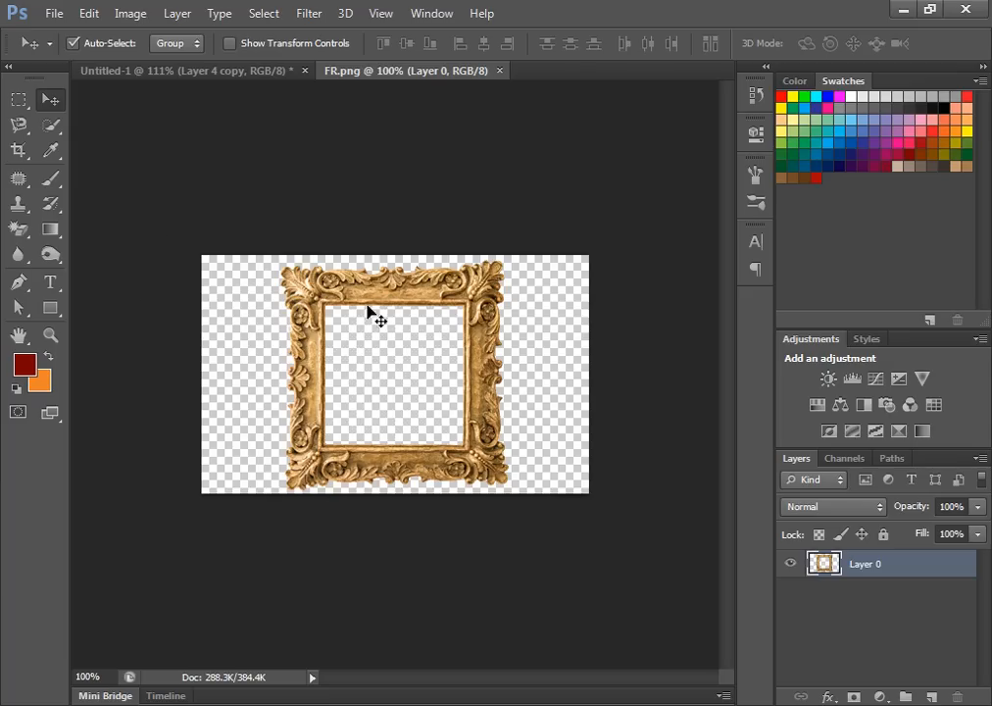
Bring the ornate frame into the Untitled-1 card over the gold rectangle and convert its layer to a smart object
drag(390, 287, 342, 80)
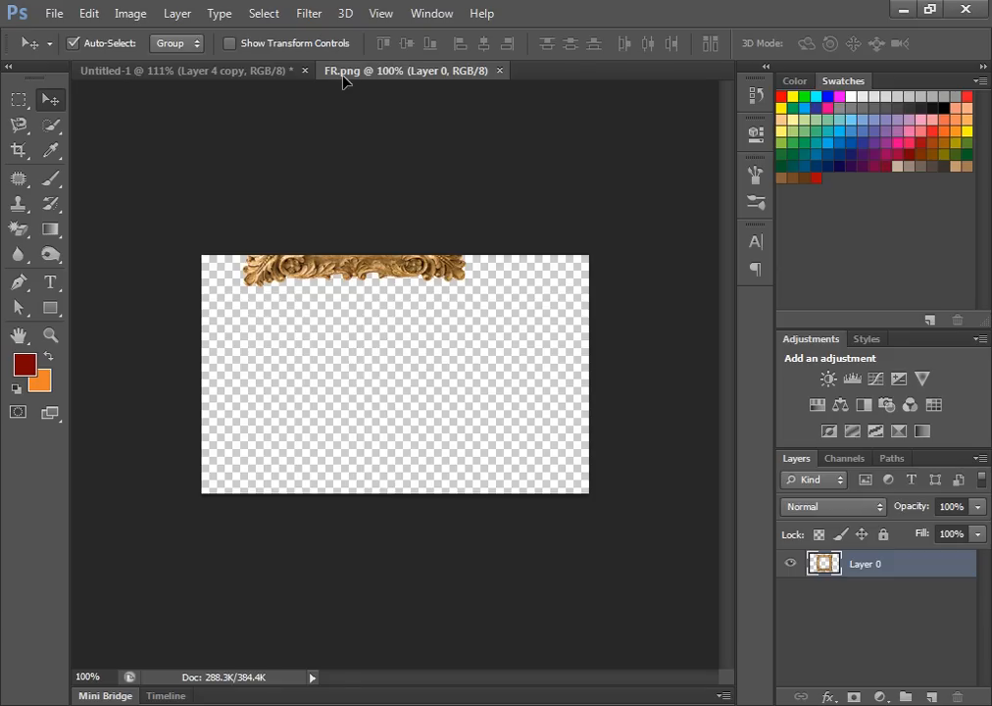
click(225, 72)
drag(353, 290, 376, 338)
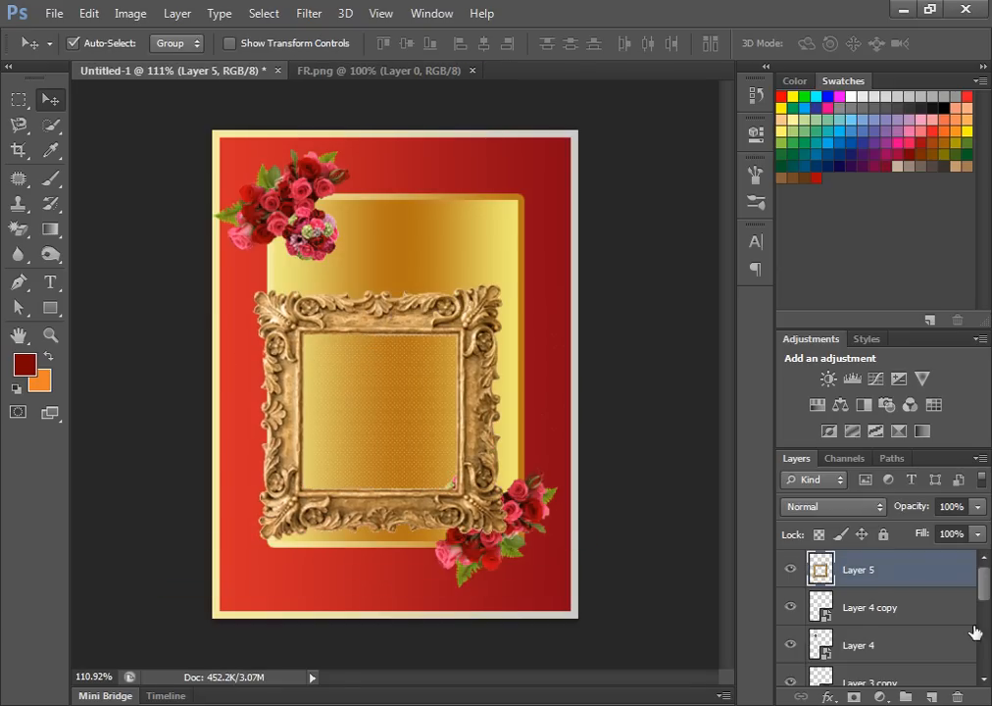
right_click(879, 570)
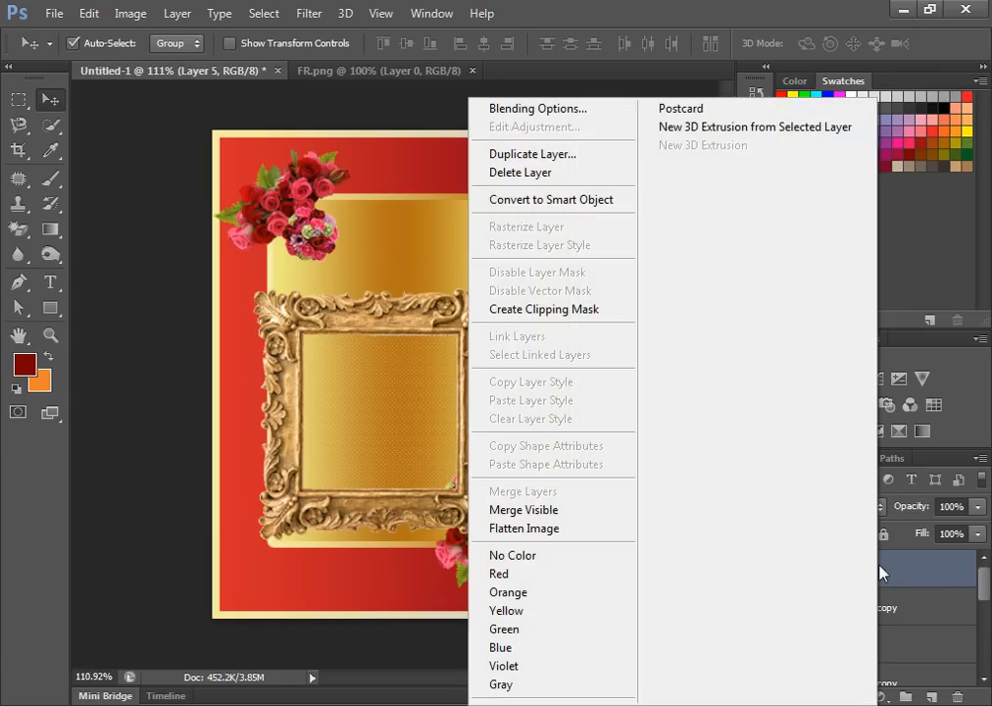
click(538, 201)
Scale the ornate frame to about 72% and place it over the gold rectangle's lower-left corner
drag(413, 317, 414, 327)
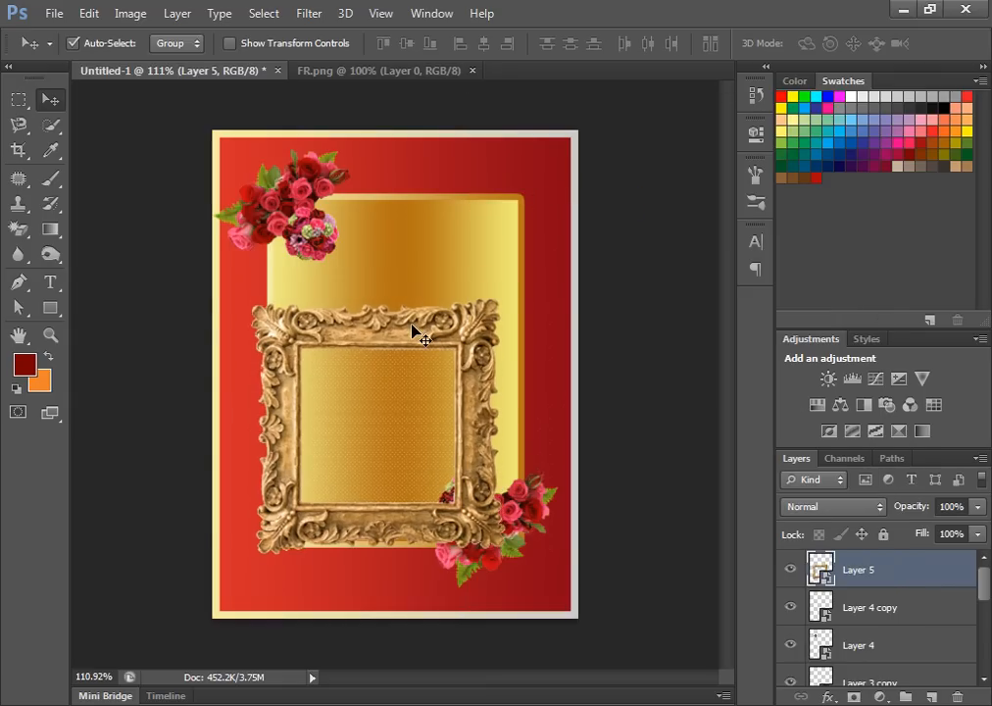
key(ctrl+t)
drag(588, 297, 530, 335)
drag(421, 365, 394, 445)
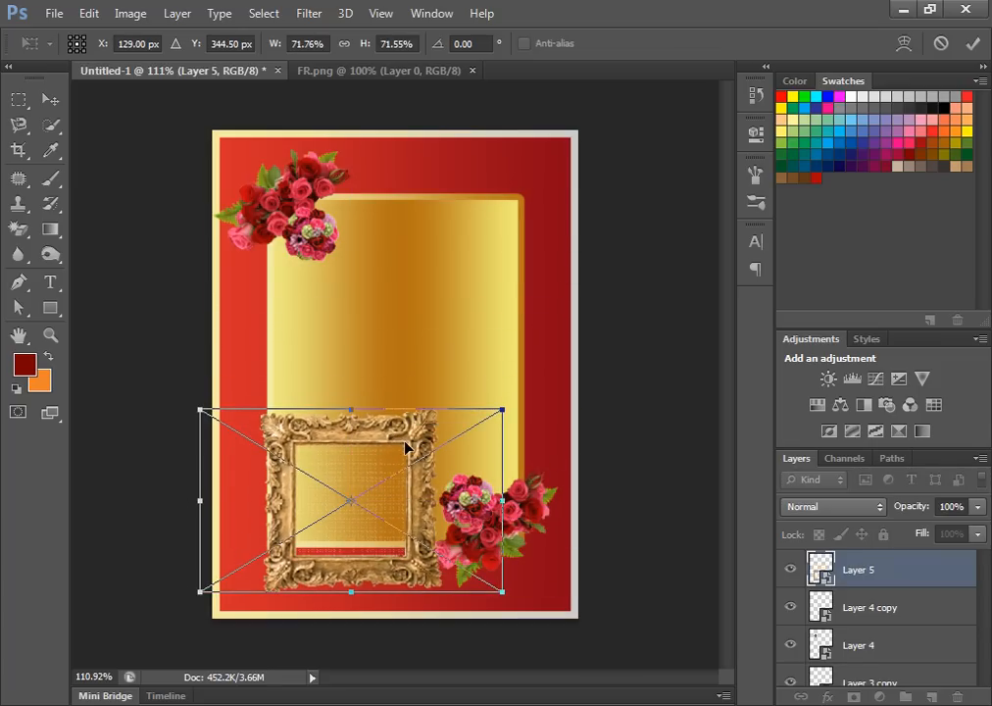
key(Return)
Reorder the frame layer directly above Layer 2, behind the flowers, and shift the frame slightly toward the lower-right roses
drag(826, 570, 847, 591)
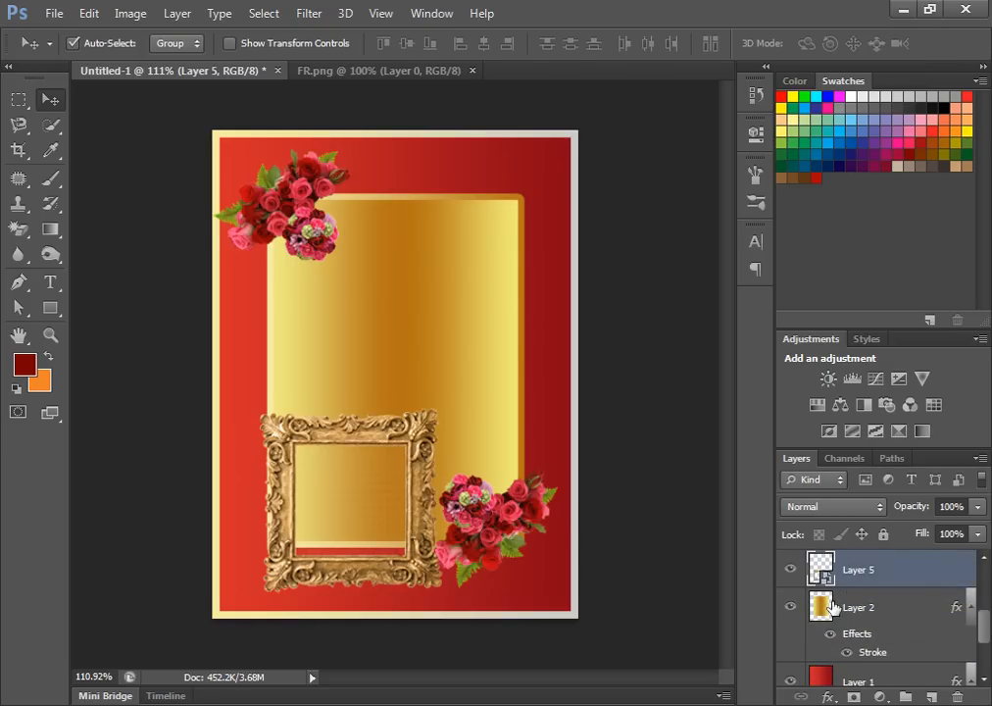
drag(415, 507, 429, 506)
Enlarge the ornate frame to about 77%, extending it from its upper-left corner
key(ctrl+t)
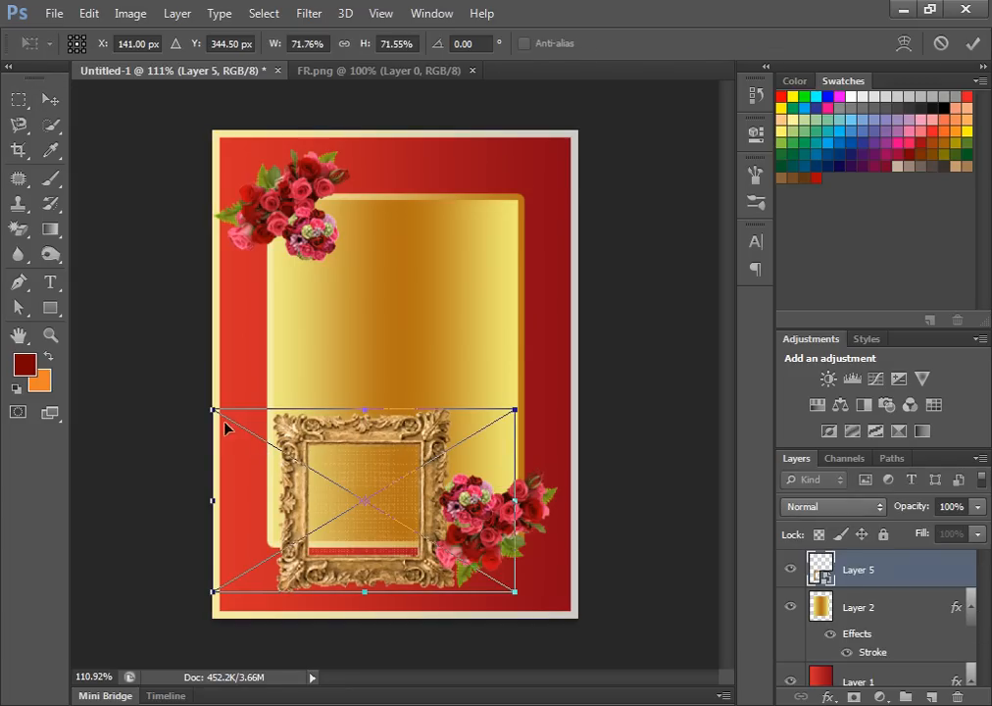
drag(204, 405, 182, 390)
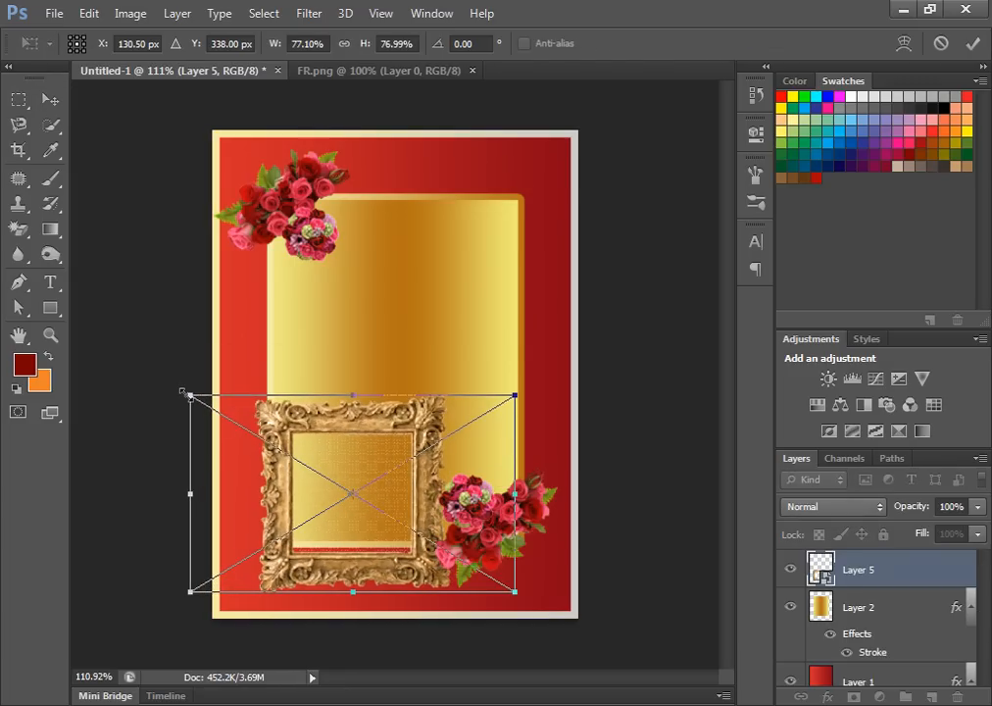
key(Return)
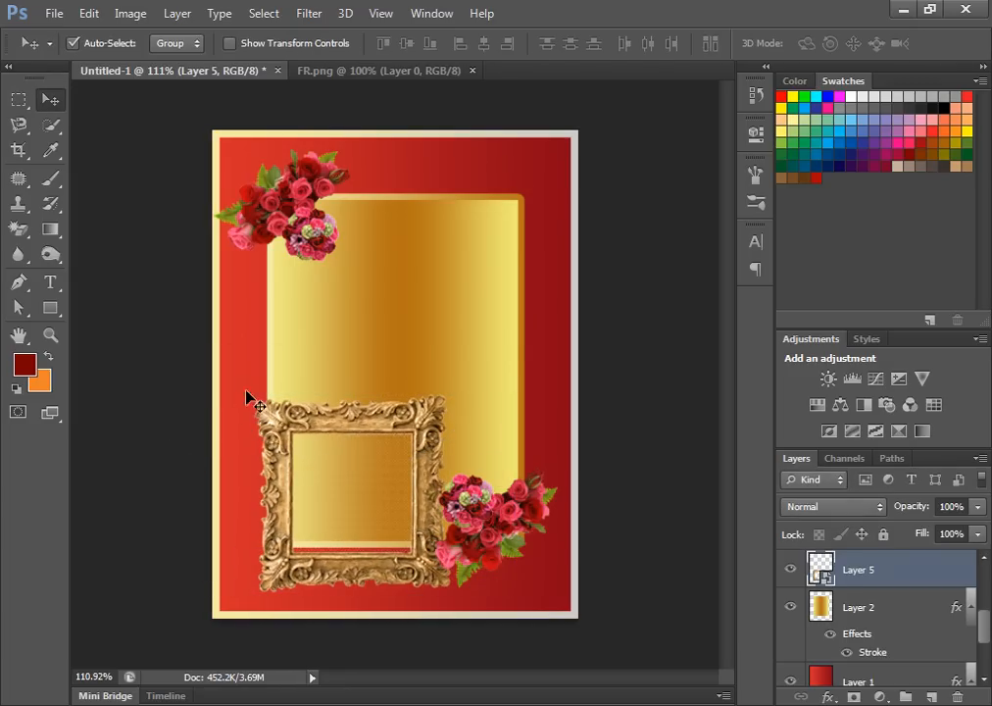
Select the ornate frame's inner opening with the Rectangular Marquee tool
click(18, 100)
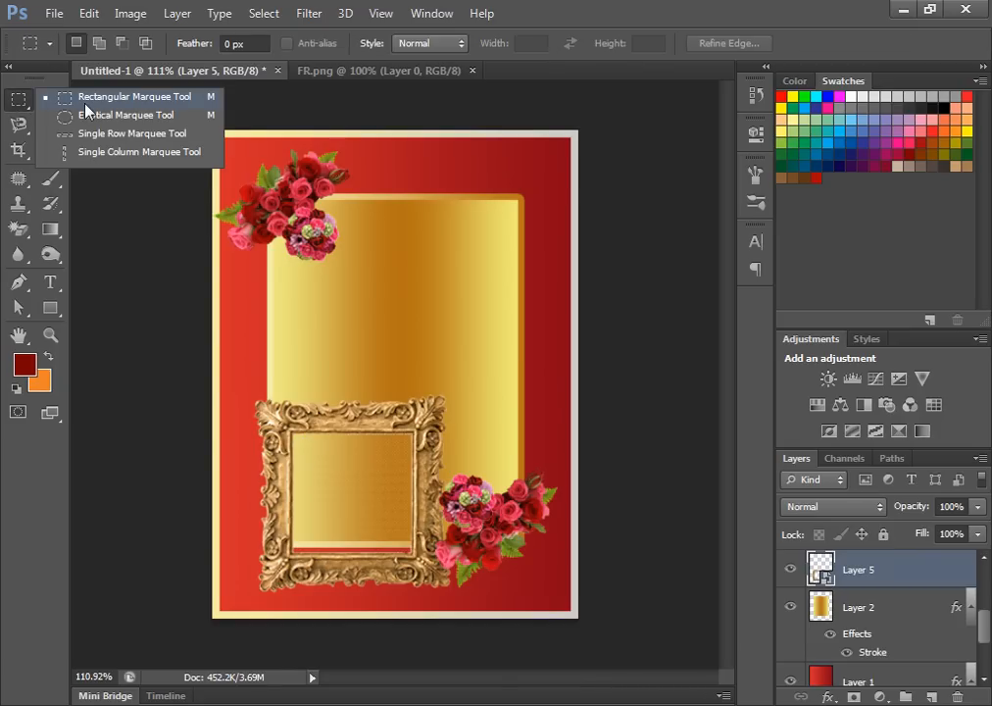
click(86, 102)
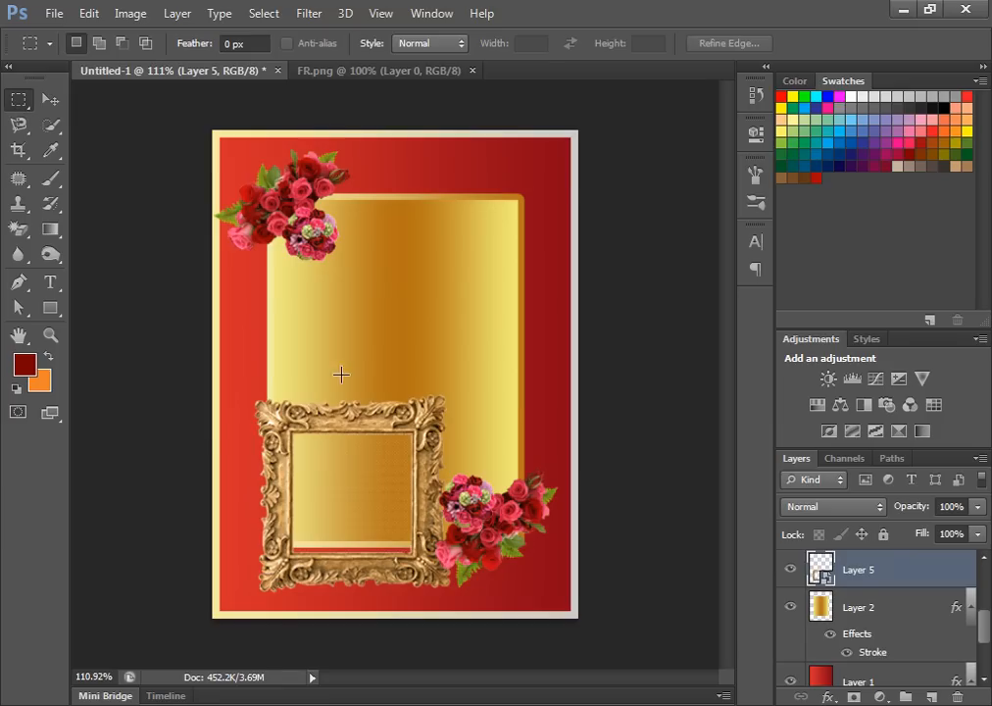
drag(292, 431, 412, 547)
Open blog51.jpg and marquee-select the portion of the photo containing the woman, at full image height, for copying
click(49, 16)
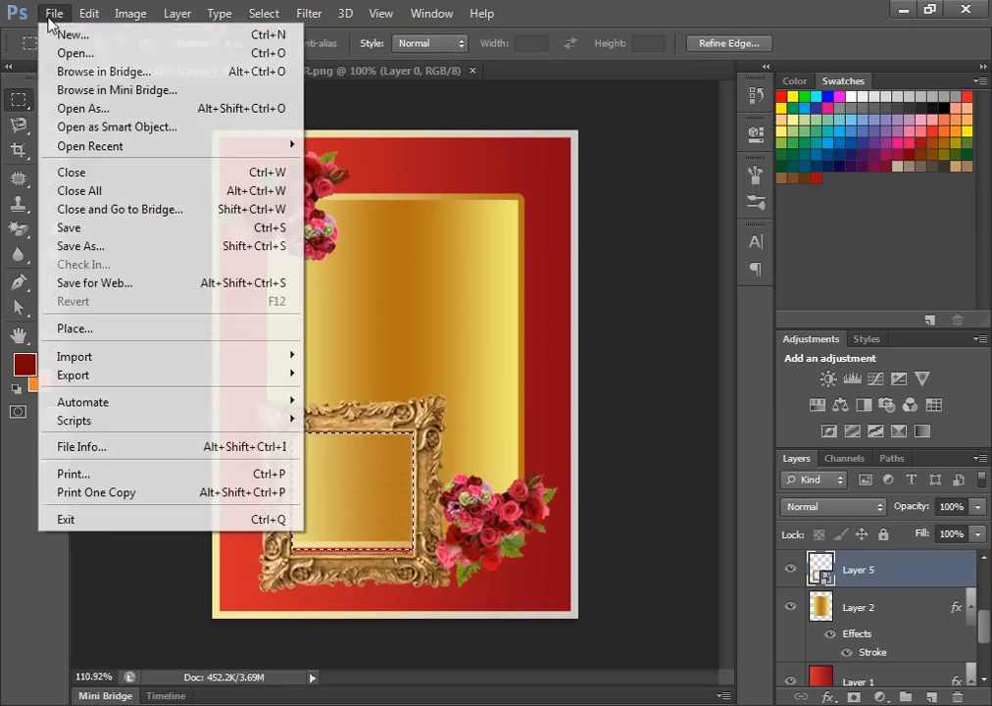
click(88, 54)
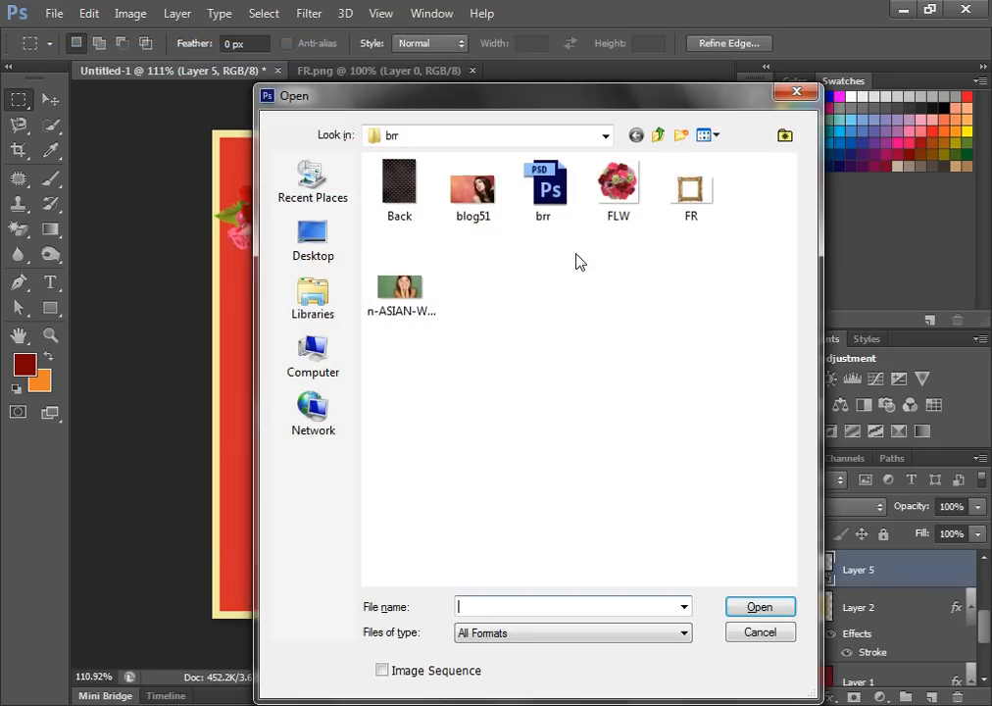
click(467, 200)
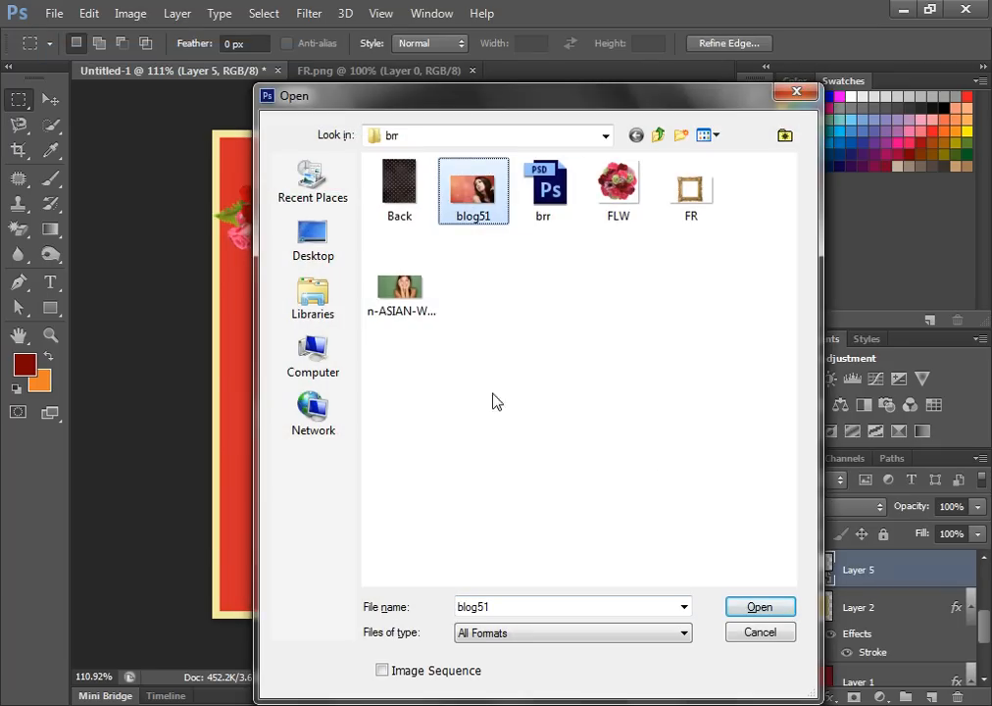
click(750, 605)
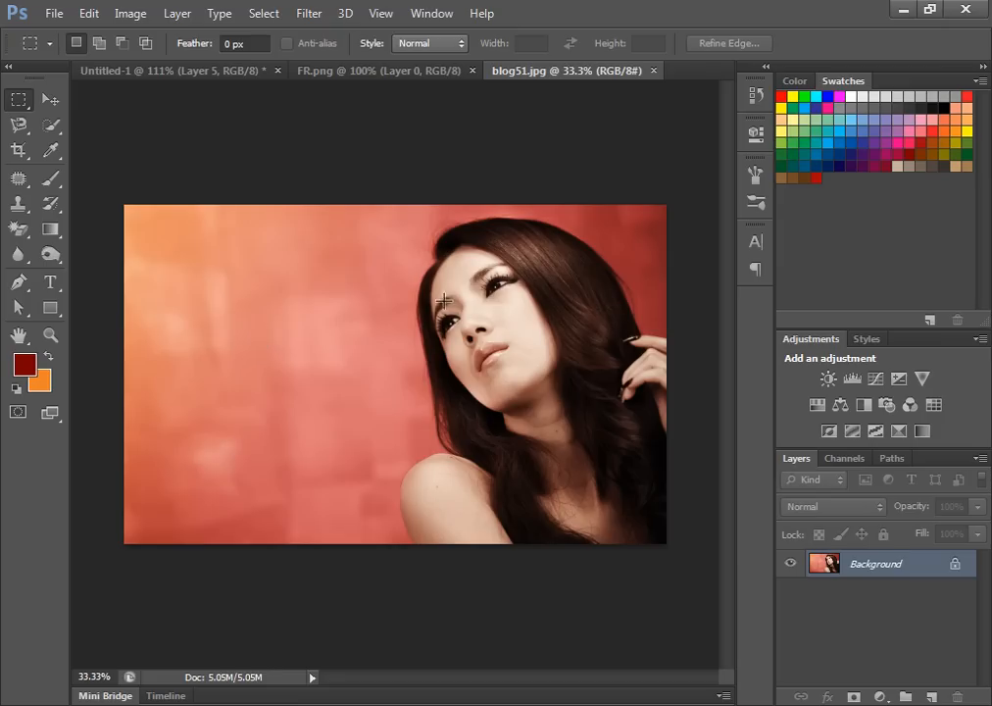
drag(366, 206, 672, 552)
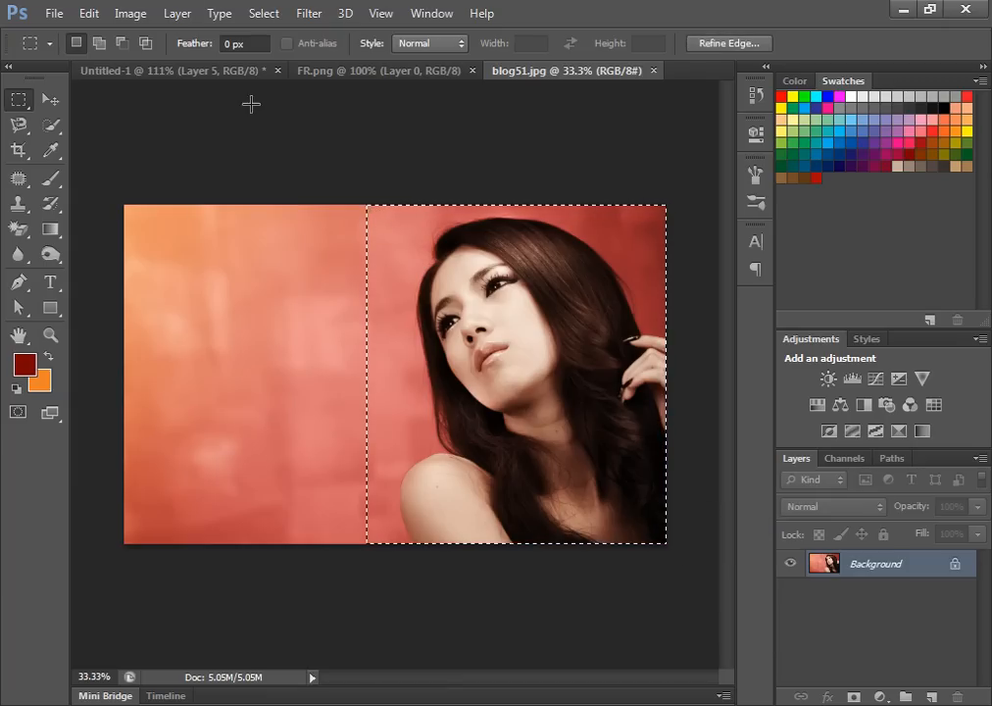
Close FR.png and paste the copied portrait into the selected opening of the ornate frame in the card document
click(329, 72)
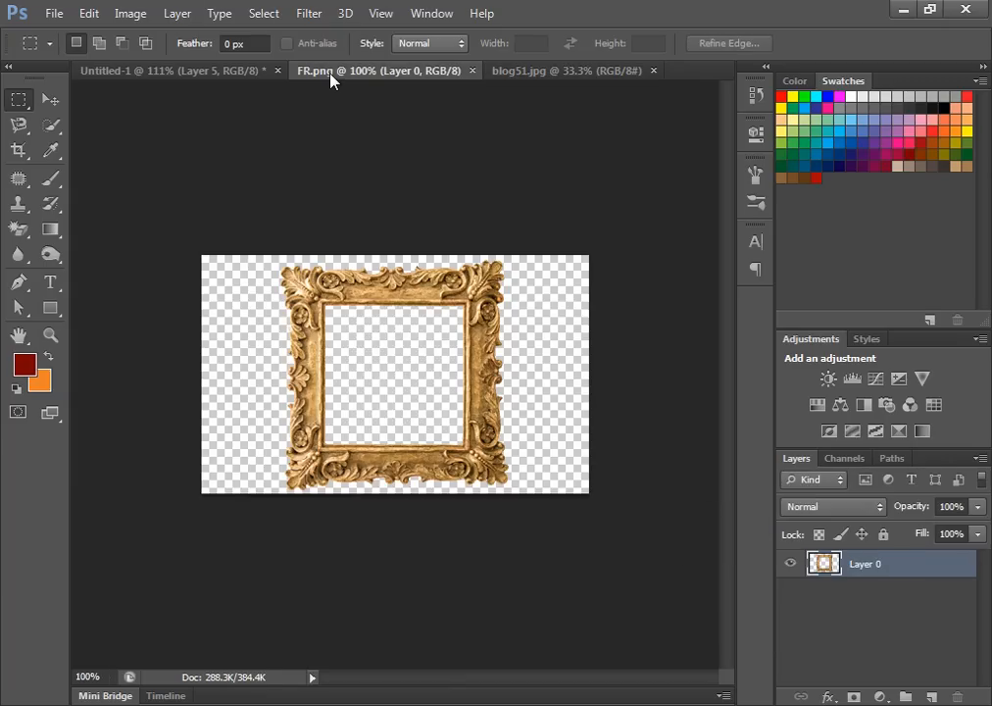
click(473, 72)
click(186, 72)
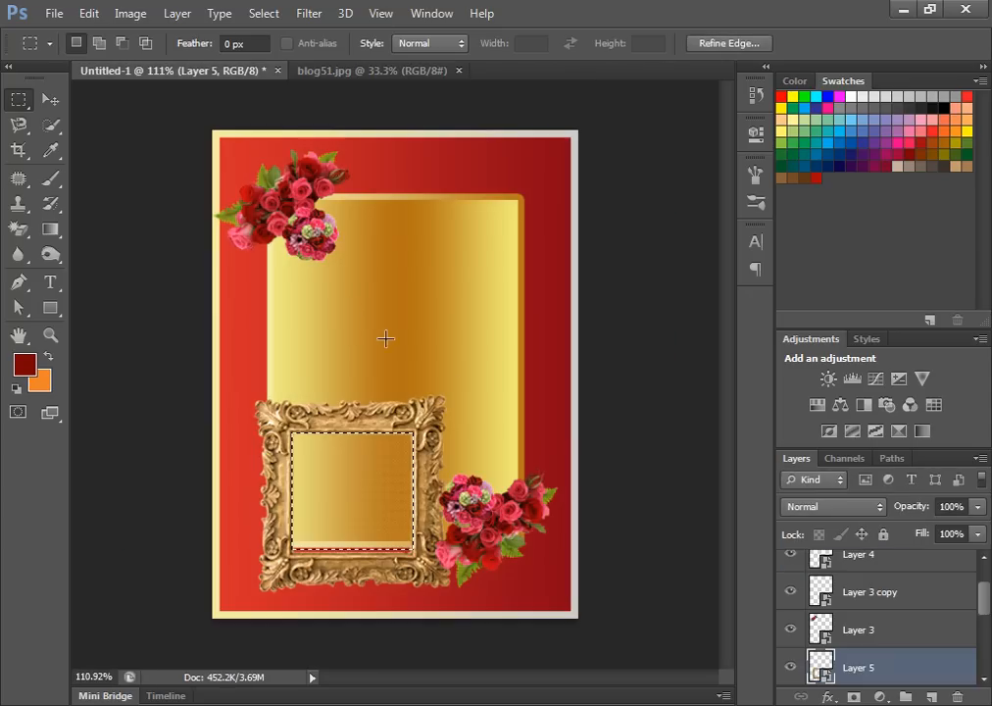
click(89, 14)
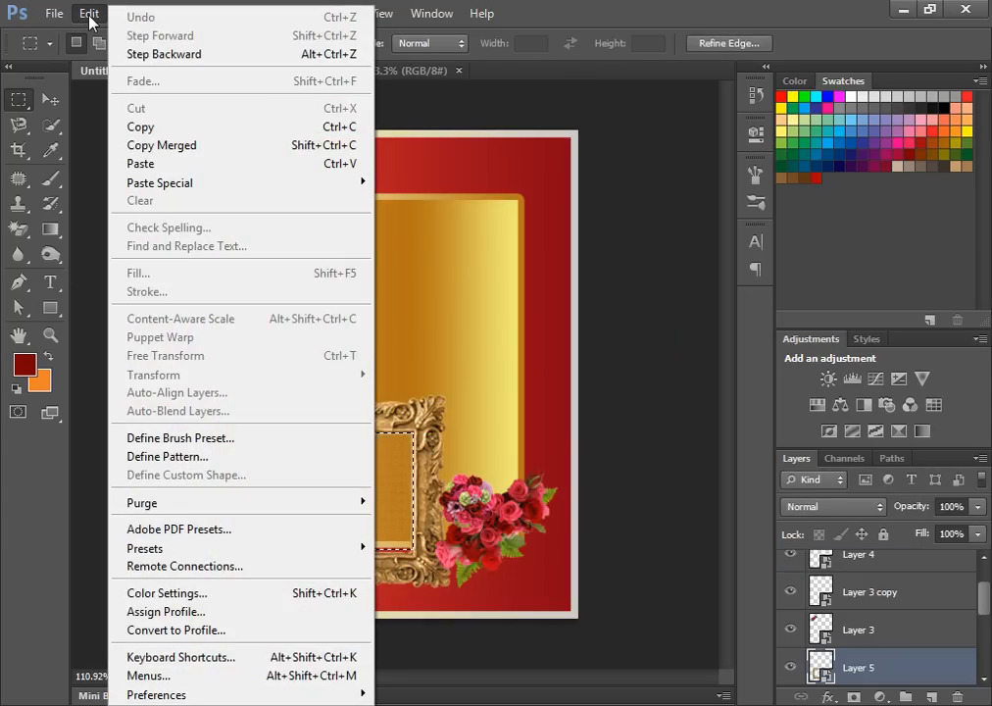
mouse_move(168, 186)
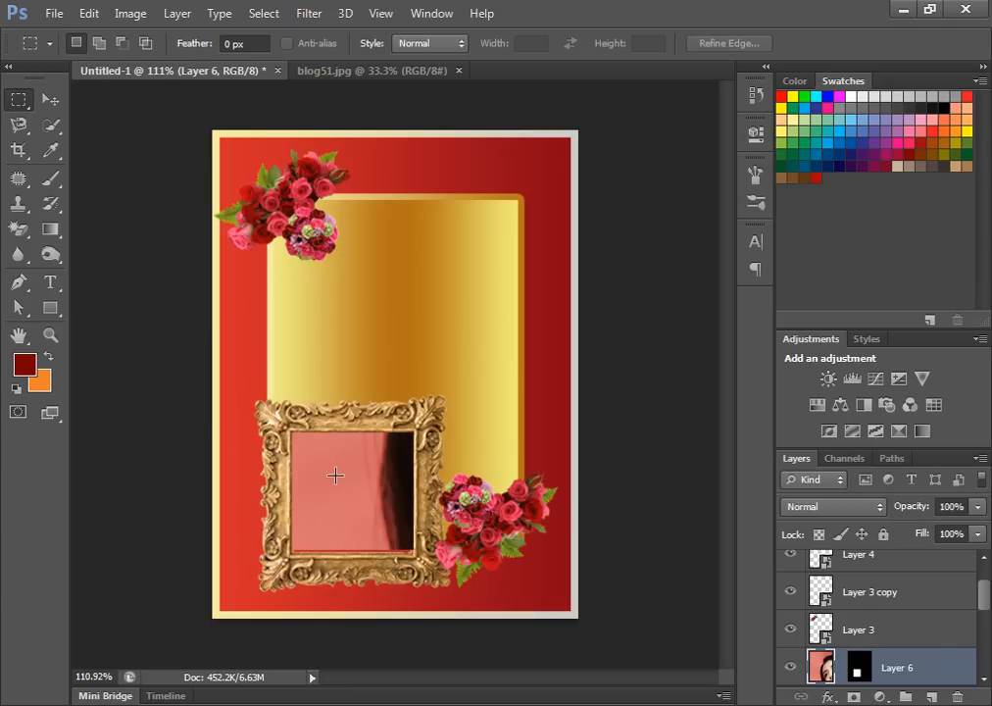
Scale the pasted portrait down to roughly the size of the ornate frame and position it over the frame's opening
key(ctrl+t)
scroll(335, 482, down, 8)
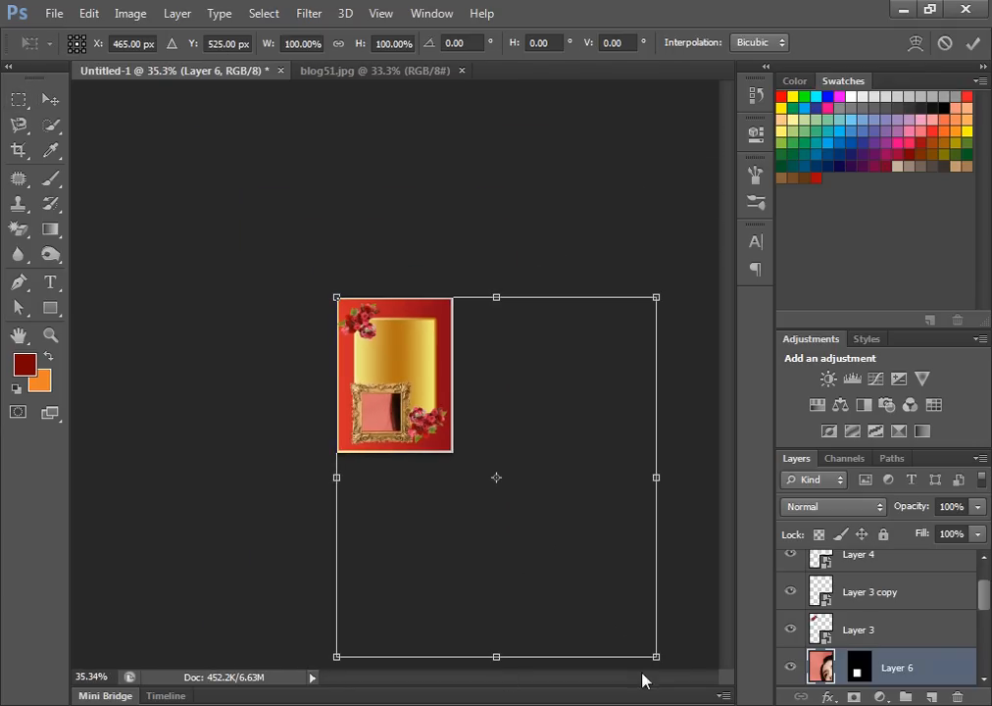
drag(658, 663, 443, 458)
drag(465, 290, 422, 367)
drag(331, 358, 346, 380)
key(Return)
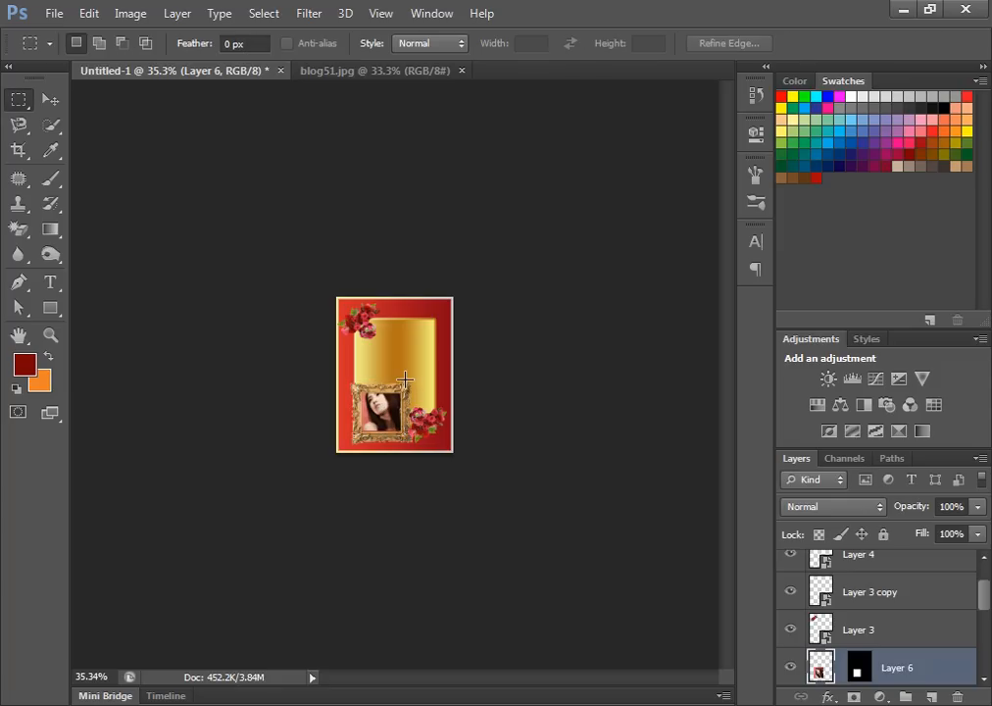
Shift the portrait down within the frame and shrink it slightly so the woman's head, shoulder and hand fit the opening
scroll(399, 376, up, 5)
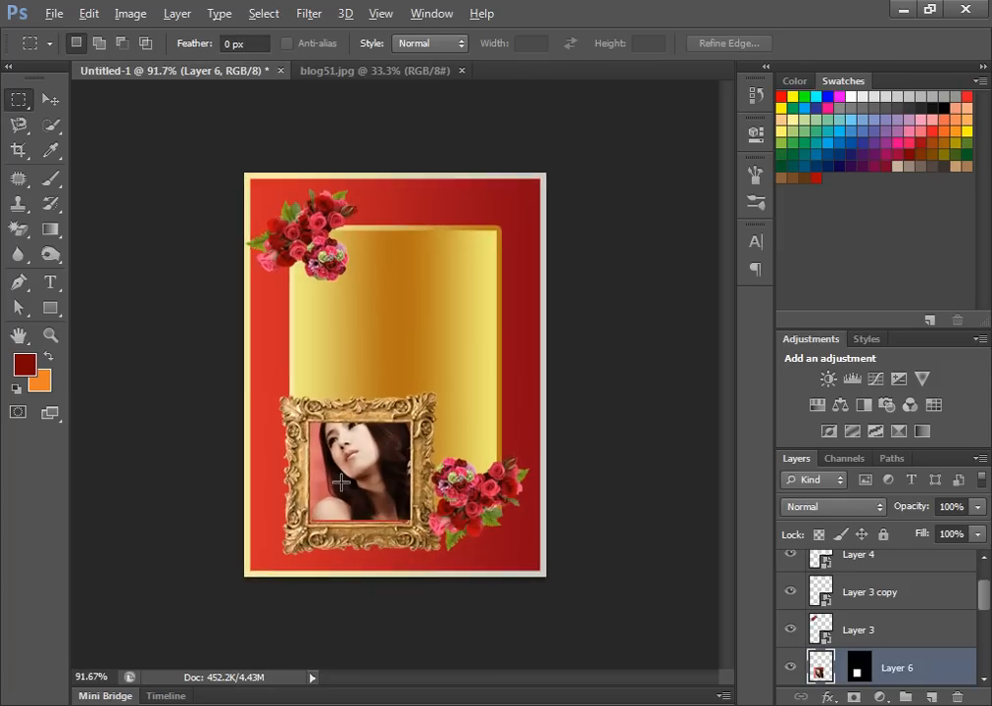
scroll(340, 479, up, 1)
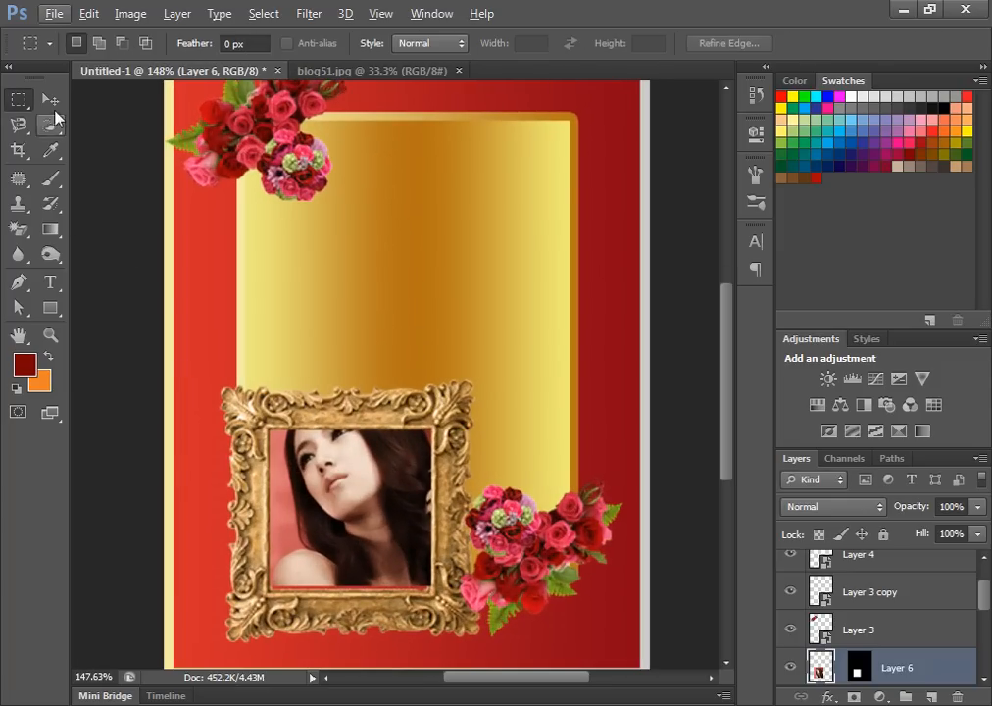
click(50, 99)
drag(377, 517, 365, 554)
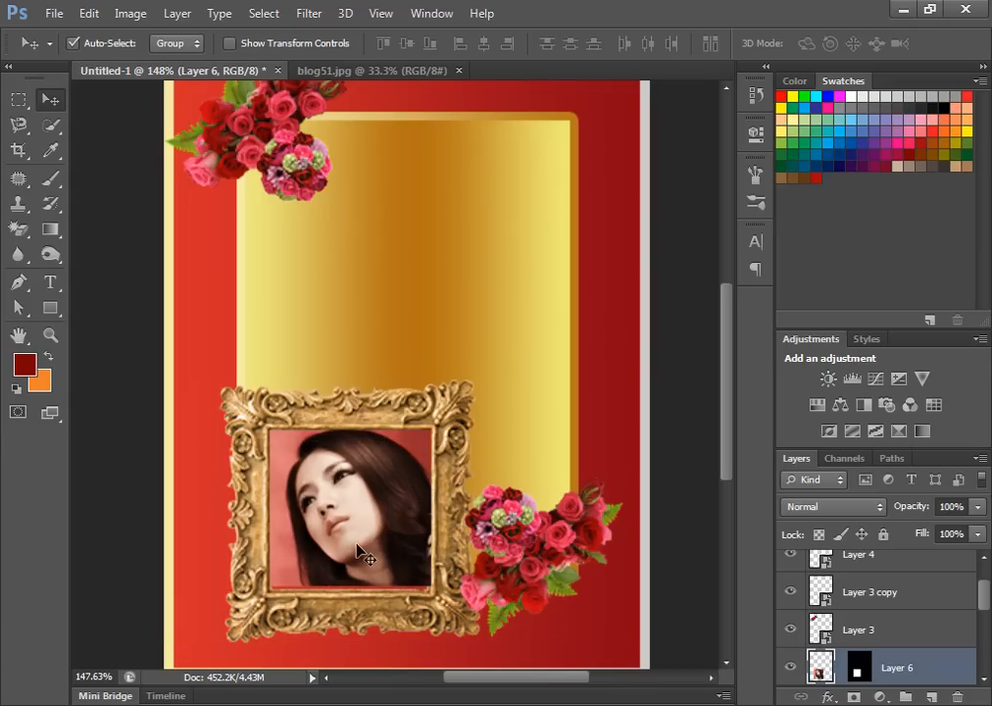
key(ctrl+t)
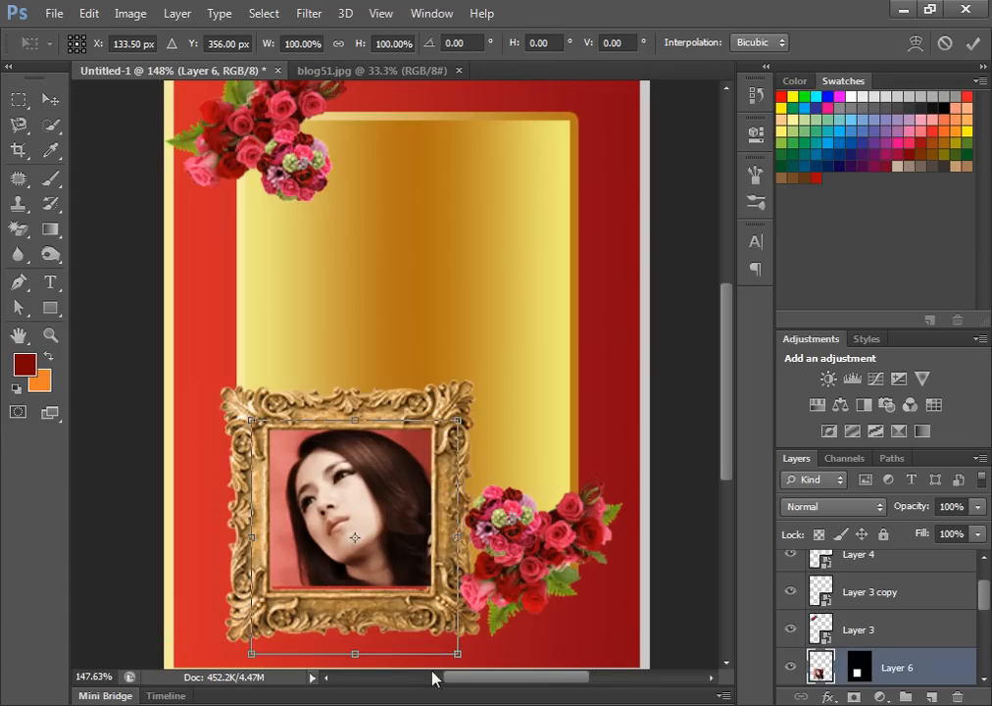
drag(456, 652, 444, 638)
drag(370, 517, 371, 502)
key(Return)
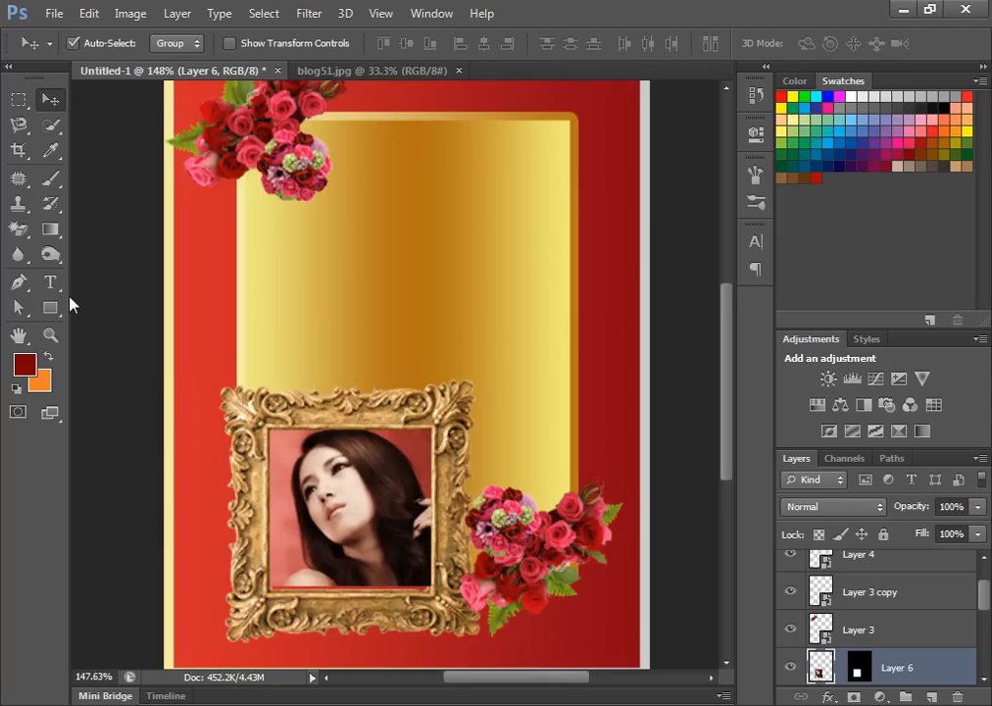
Select a narrow strip along the lower edge of the frame's opening and make Layer 6's mask active
click(19, 99)
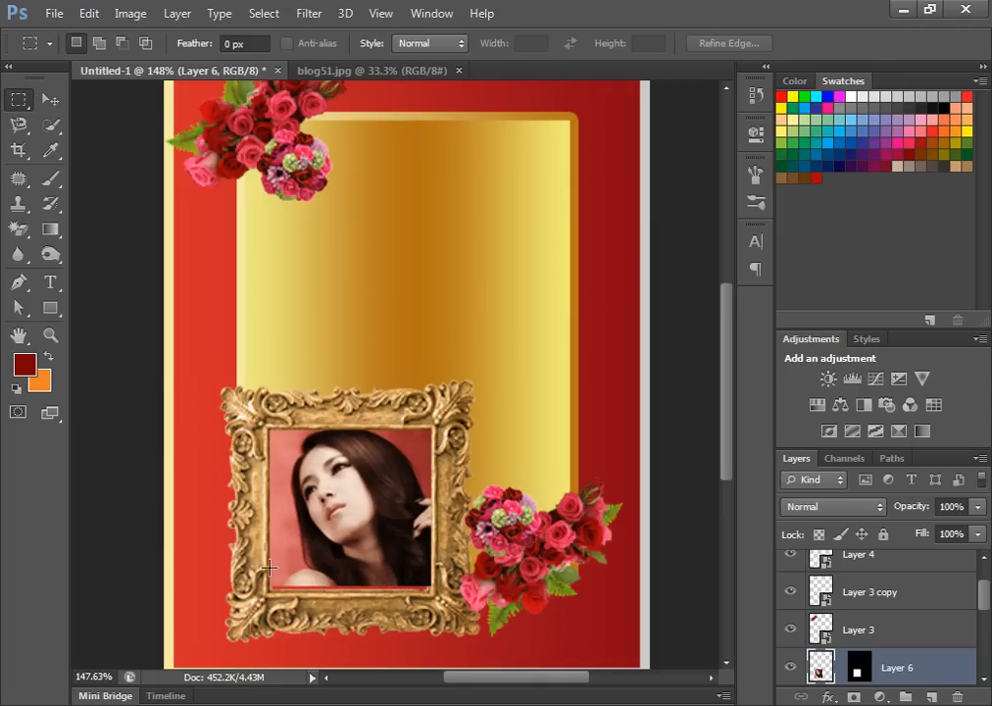
drag(268, 564, 431, 589)
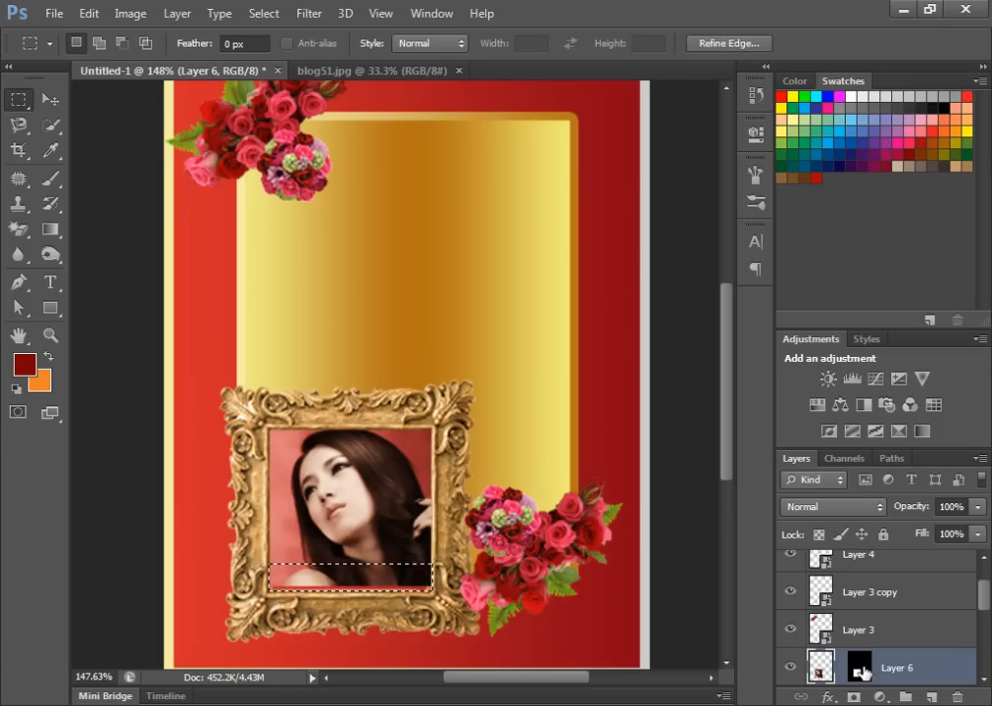
click(860, 673)
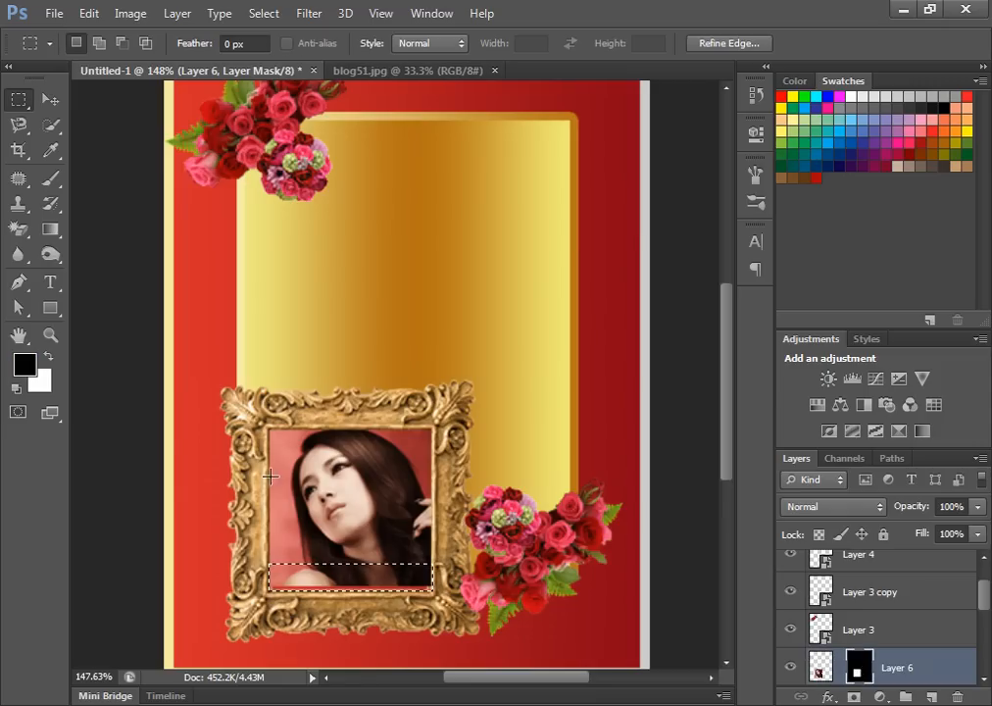
Paint the strip white on Layer 6's mask with a 22 px soft brush to extend the portrait to the frame's edge, and deselect
click(47, 182)
click(121, 173)
right_click(302, 513)
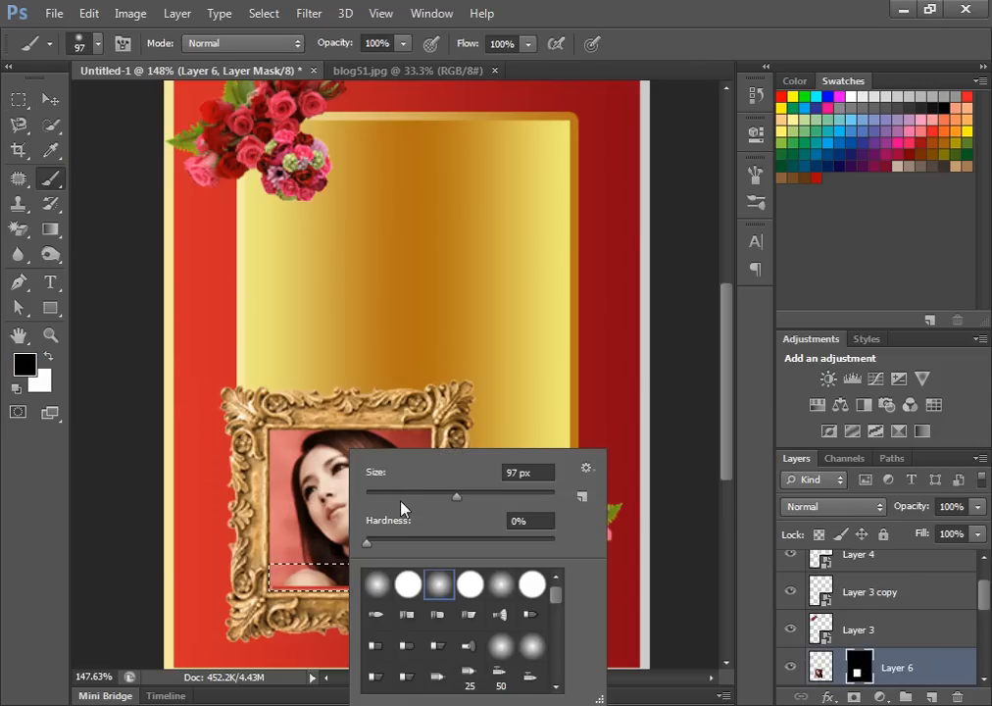
text(22)
key(Return)
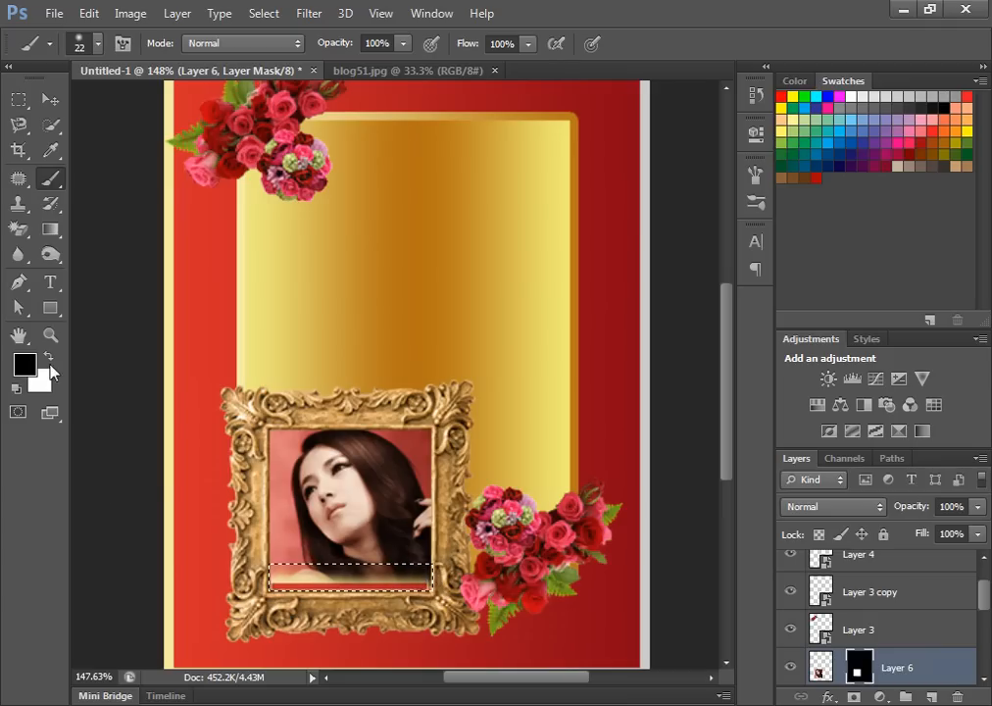
click(48, 360)
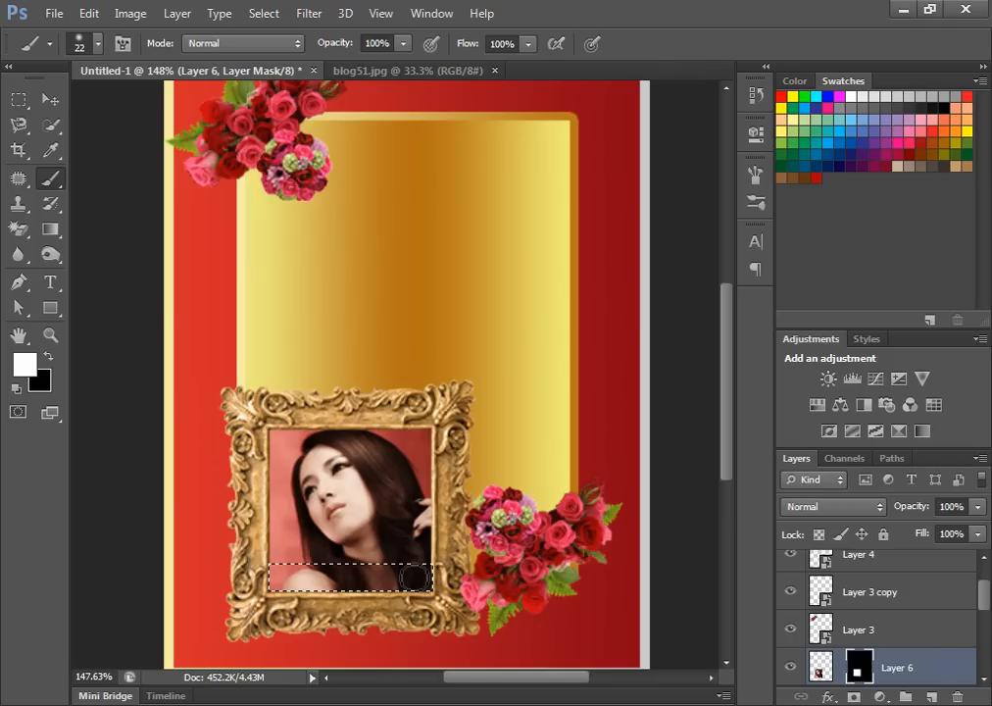
key(ctrl+d)
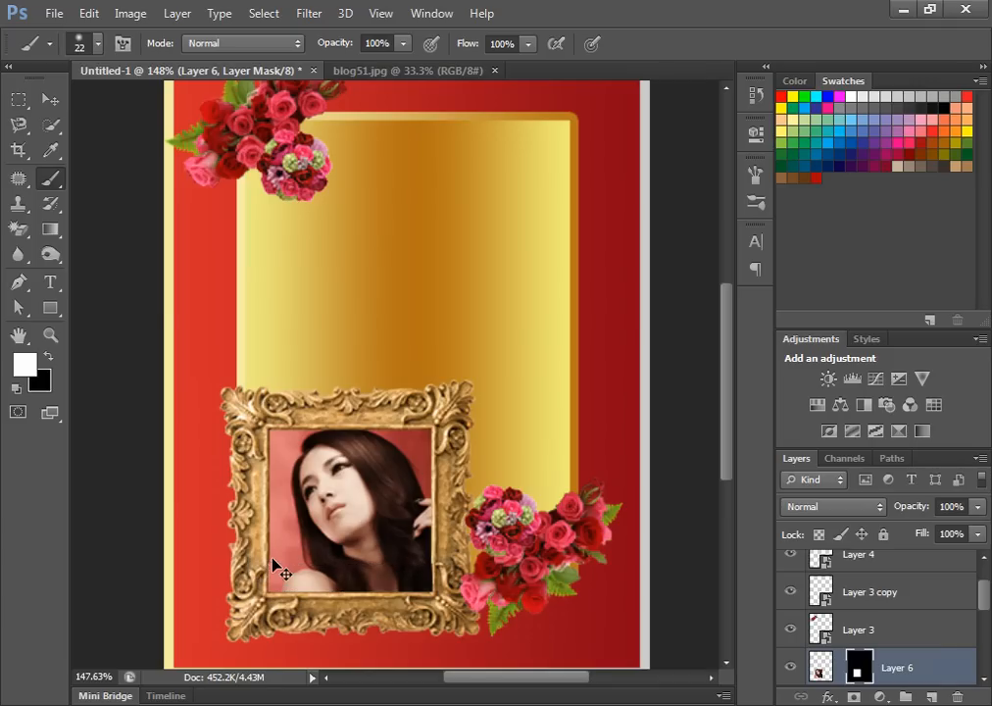
Add the text "Happy Birth Day.." in white Palace Script MT at 36 pt, just below the upper flowers
alt+scroll(321, 463, down, 3)
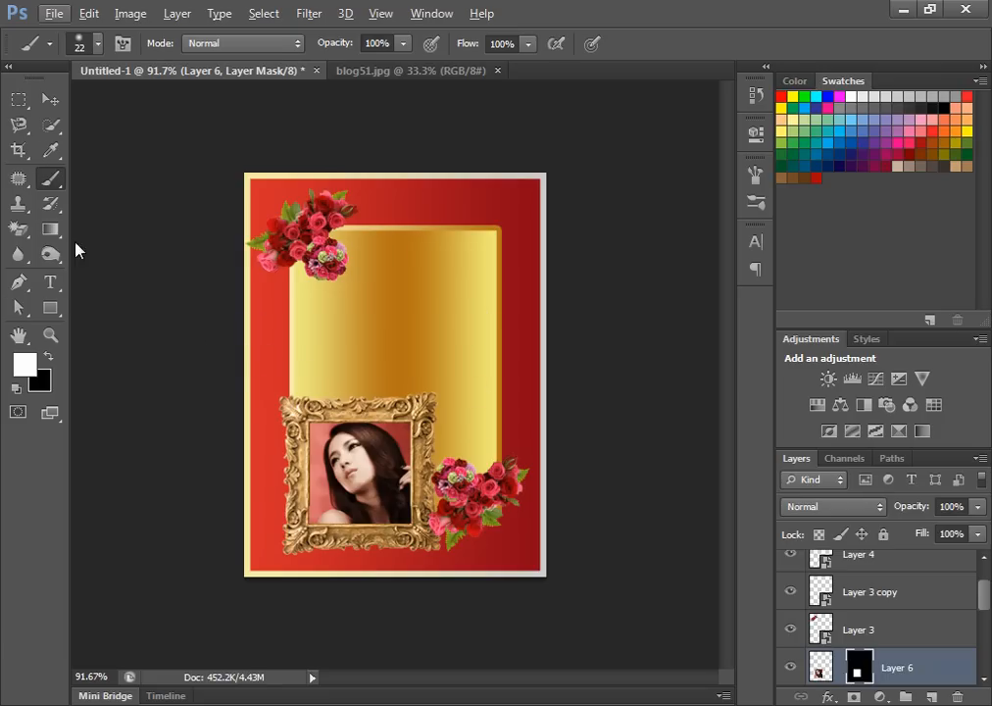
click(50, 282)
click(334, 297)
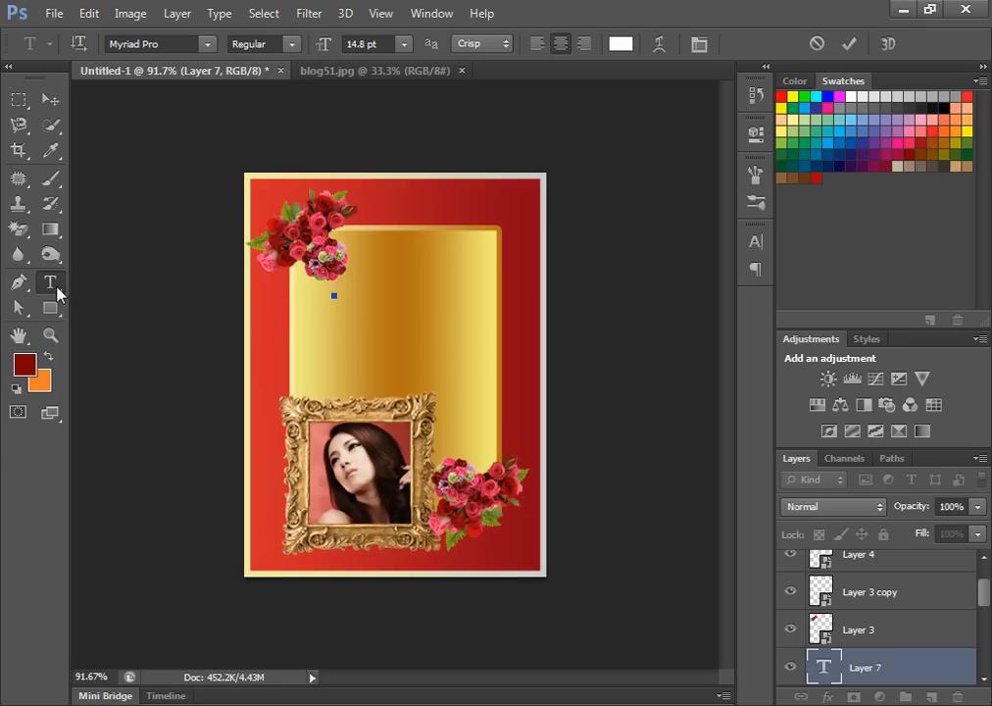
click(208, 45)
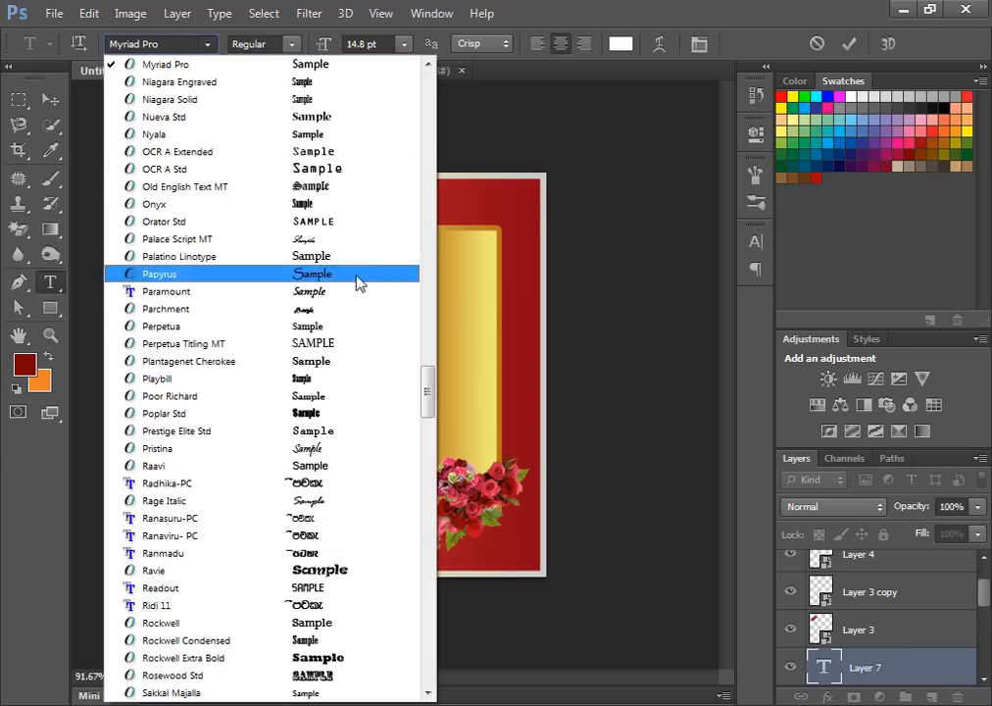
click(327, 238)
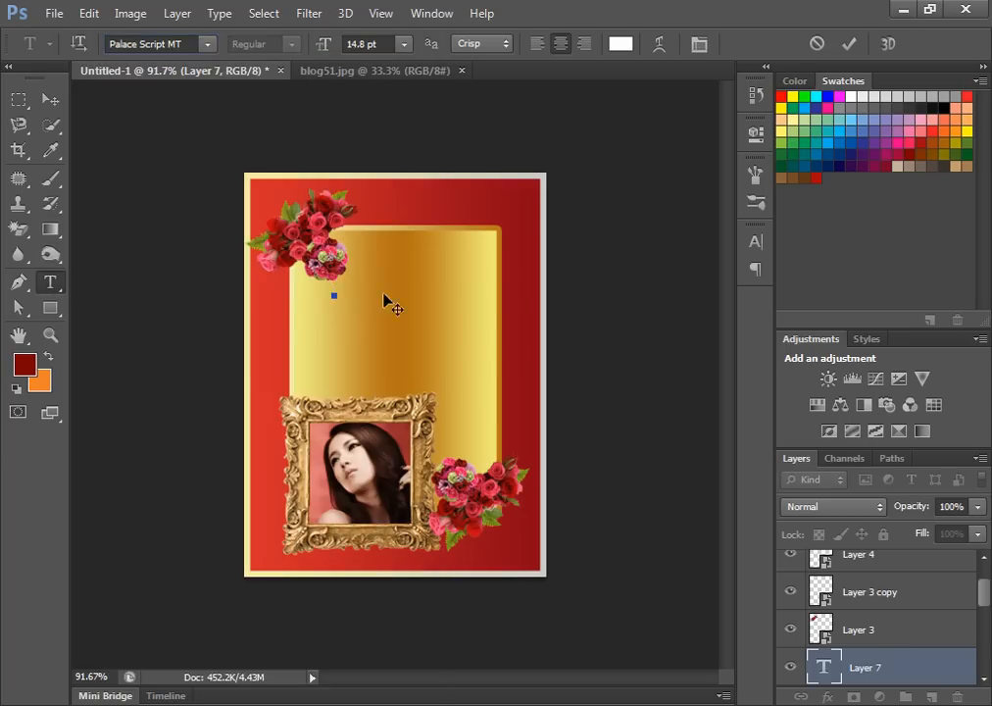
click(403, 44)
click(397, 311)
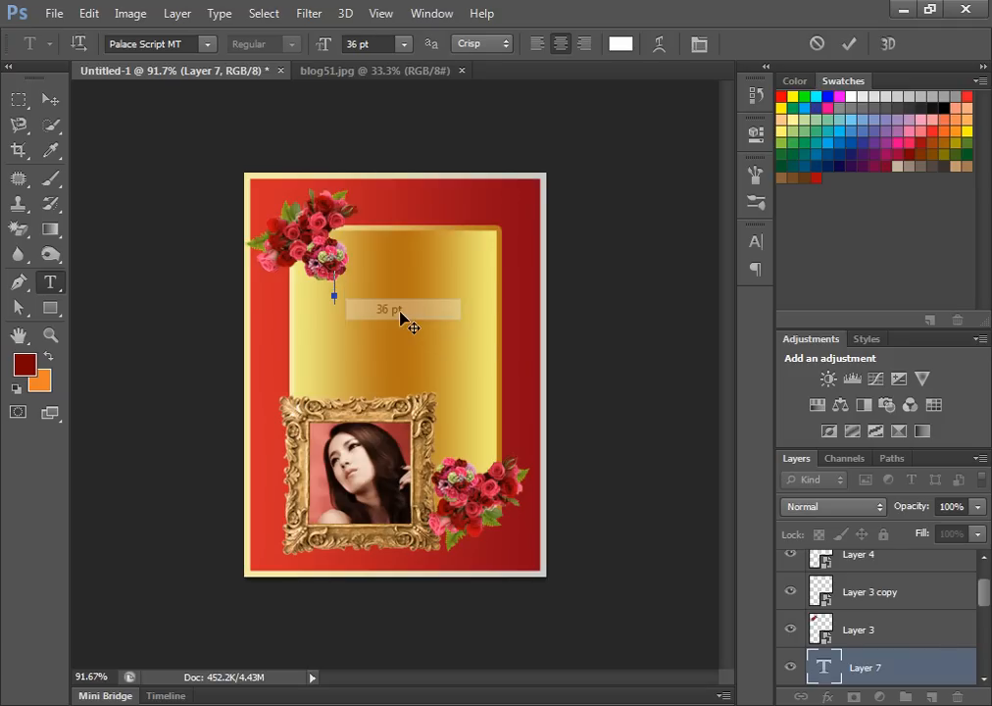
text(Ha)
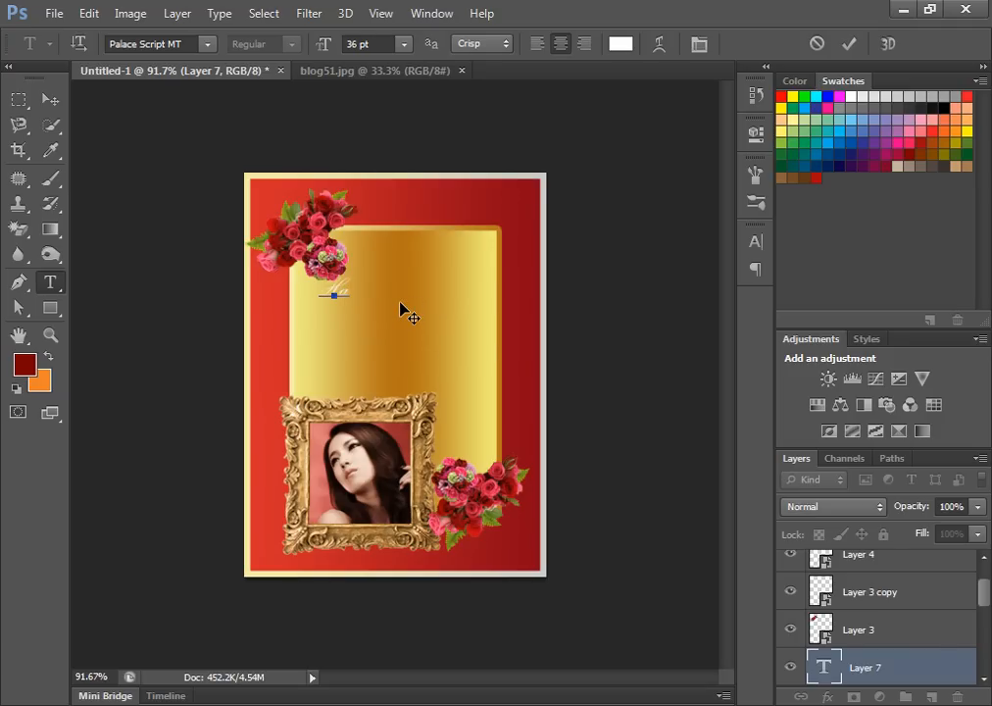
text(ppy Birth Day)
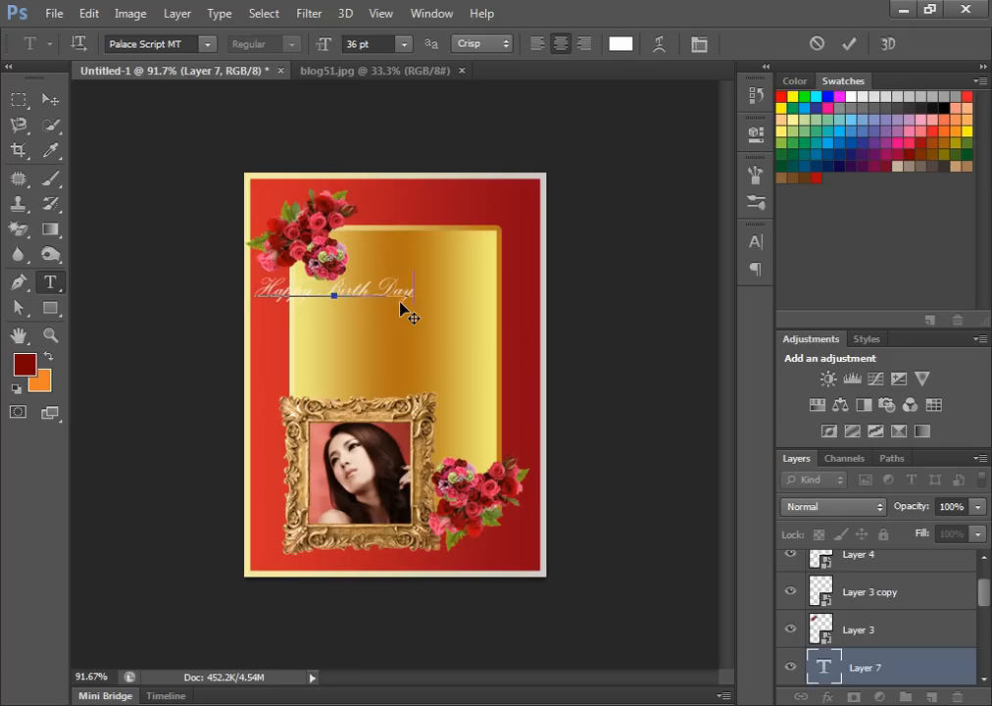
click(50, 99)
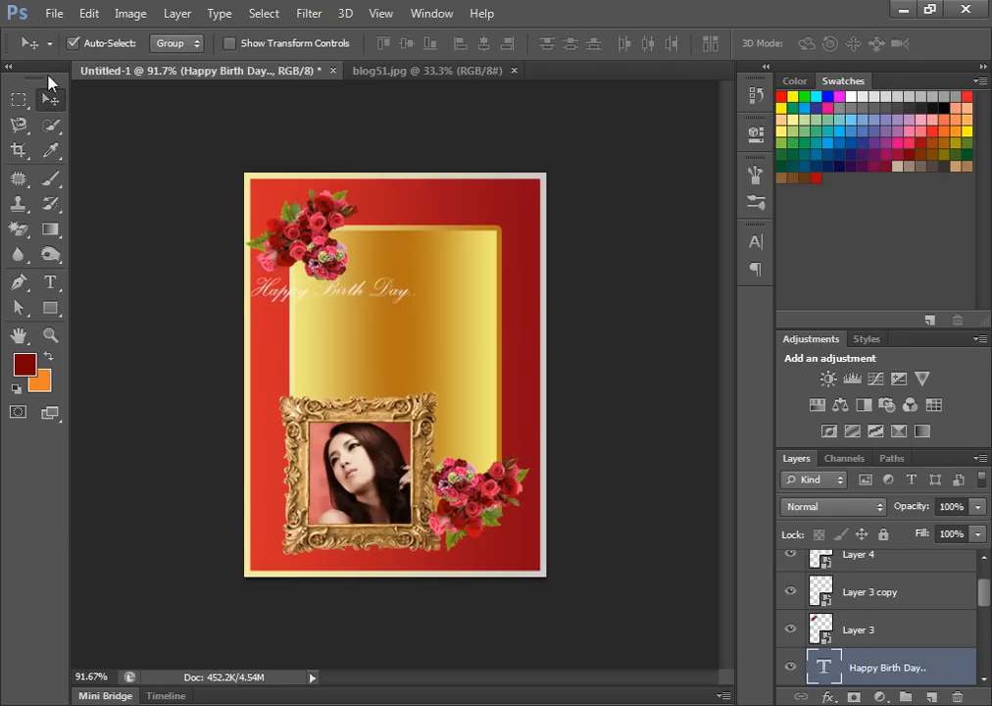
Enlarge the greeting text to about 57 pt and move it slightly toward the card's right edge
click(54, 12)
mouse_move(86, 14)
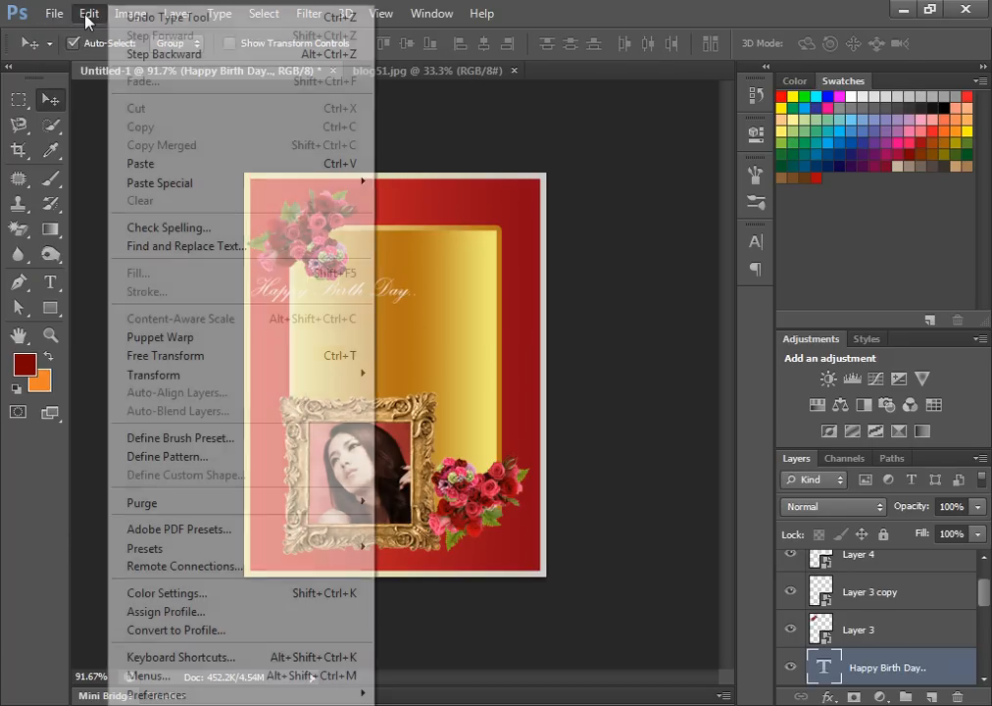
click(171, 356)
drag(420, 267, 516, 243)
key(Return)
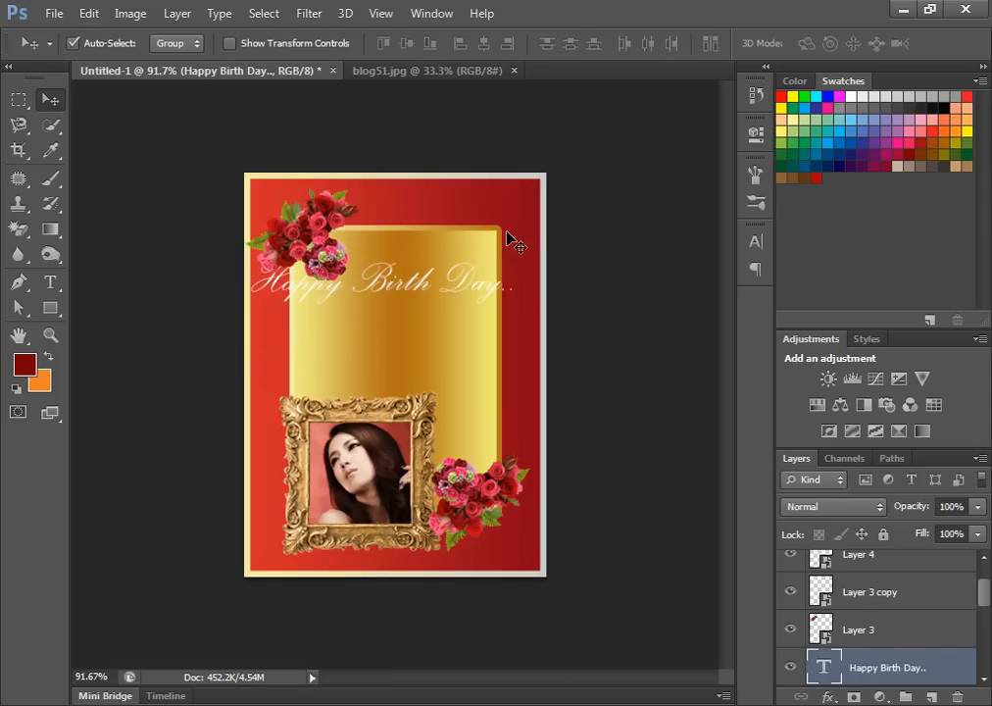
drag(382, 275, 402, 279)
Cut the words "Birth Day.." out of the greeting text
click(50, 282)
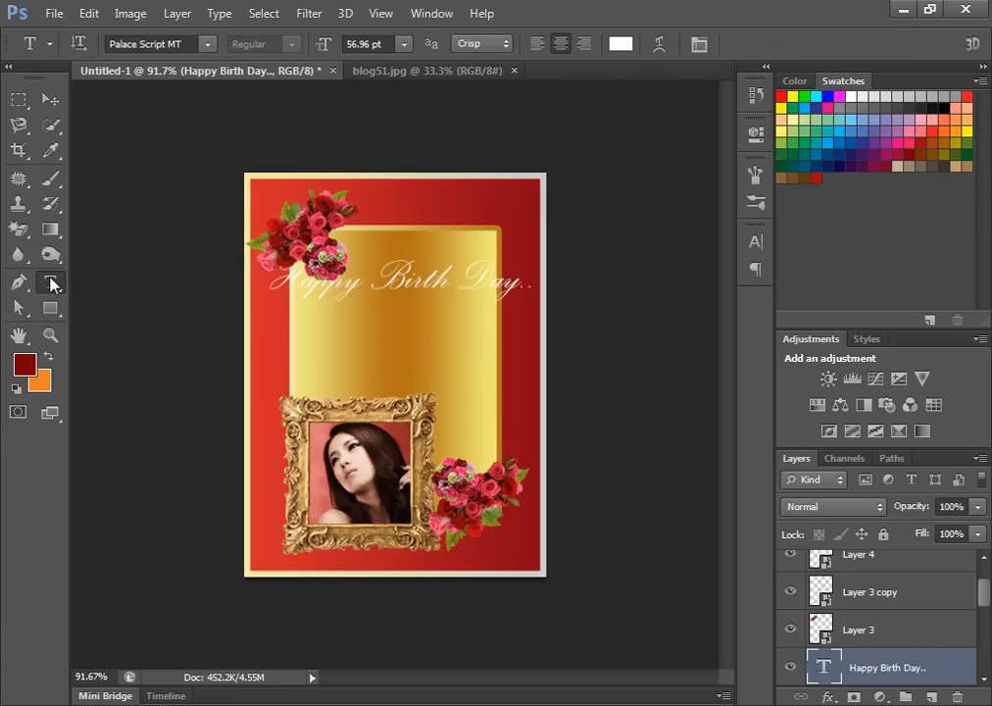
drag(375, 275, 534, 294)
right_click(451, 297)
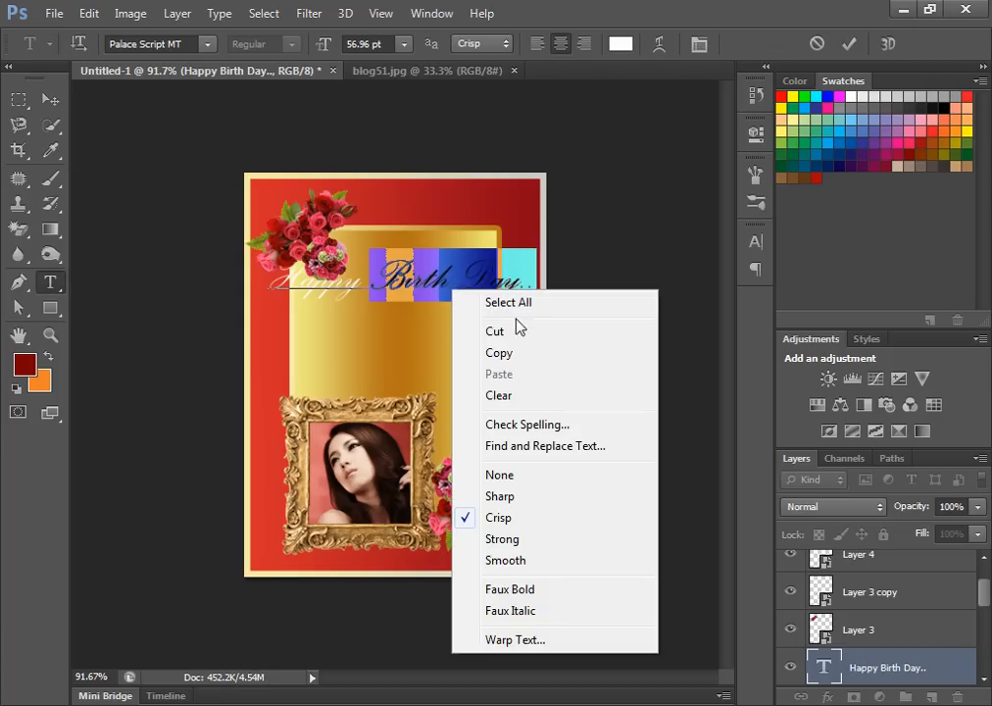
click(519, 333)
Move the "Happy" text up beside the upper flowers and enlarge it to about 75 pt
click(50, 99)
drag(390, 284, 392, 269)
key(ctrl+t)
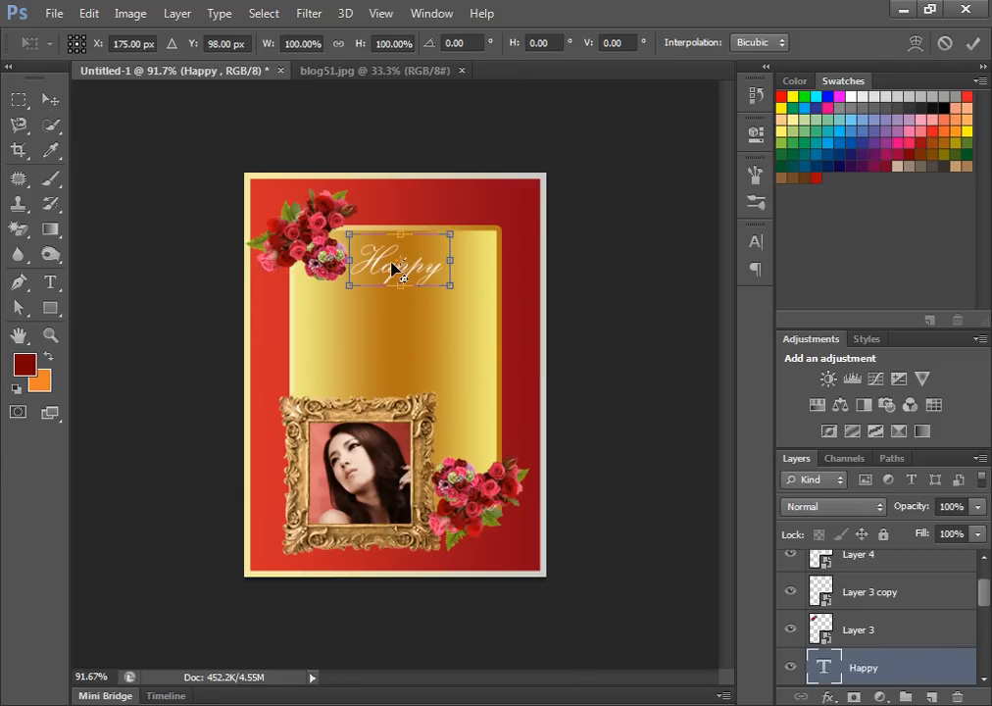
drag(448, 232, 484, 221)
key(Return)
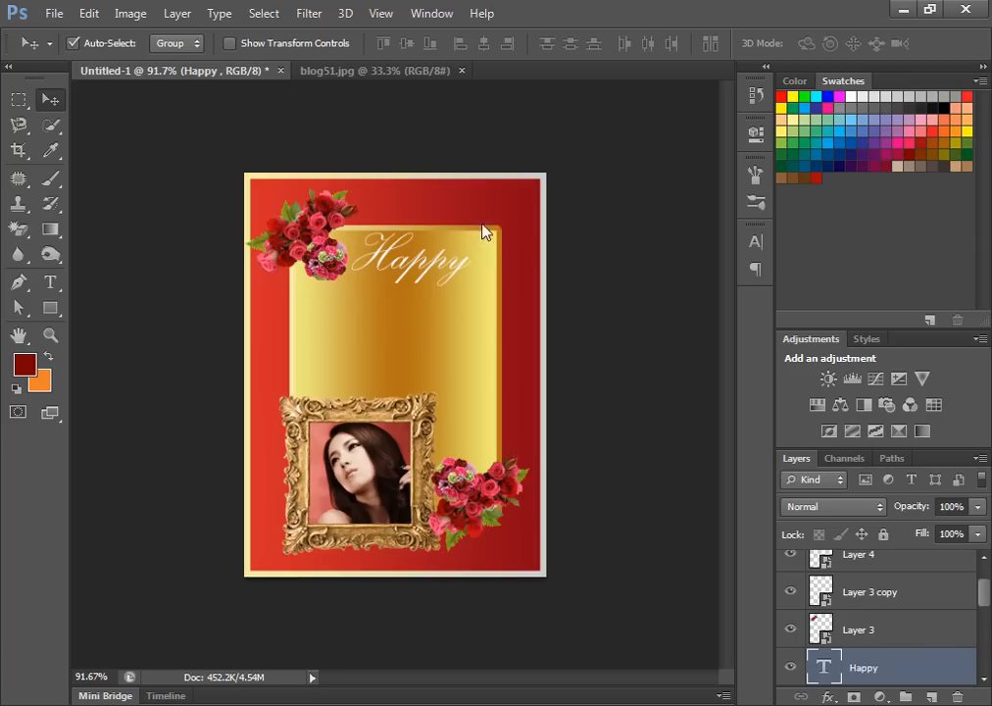
Paste the cut words "Birth Day.." as a new 36 pt text layer below "Happy"
click(50, 283)
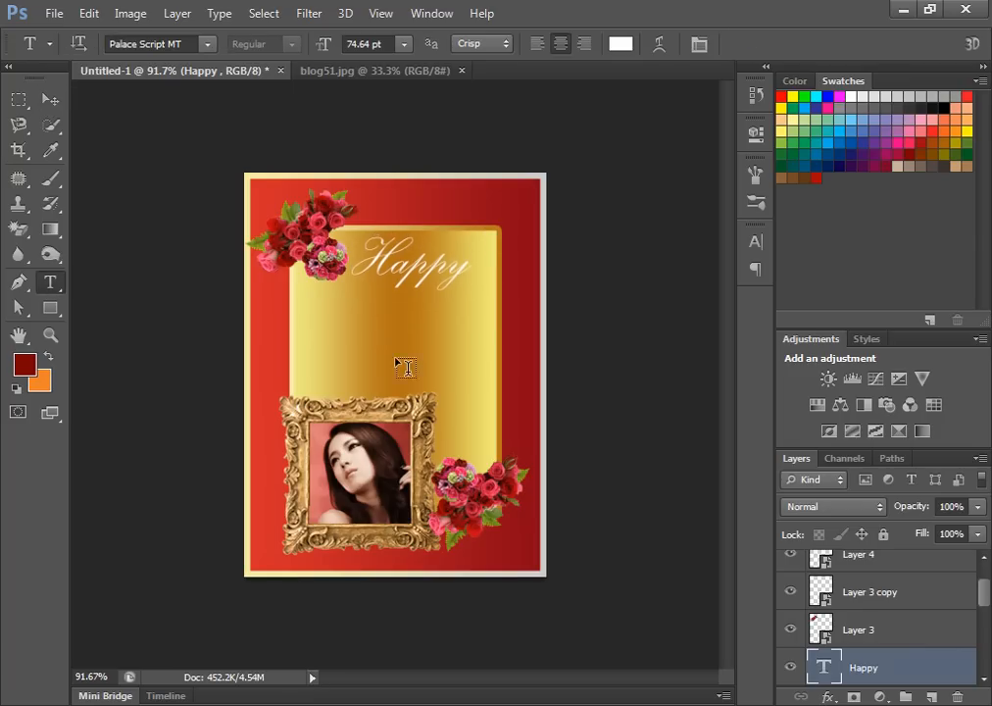
click(332, 312)
right_click(344, 313)
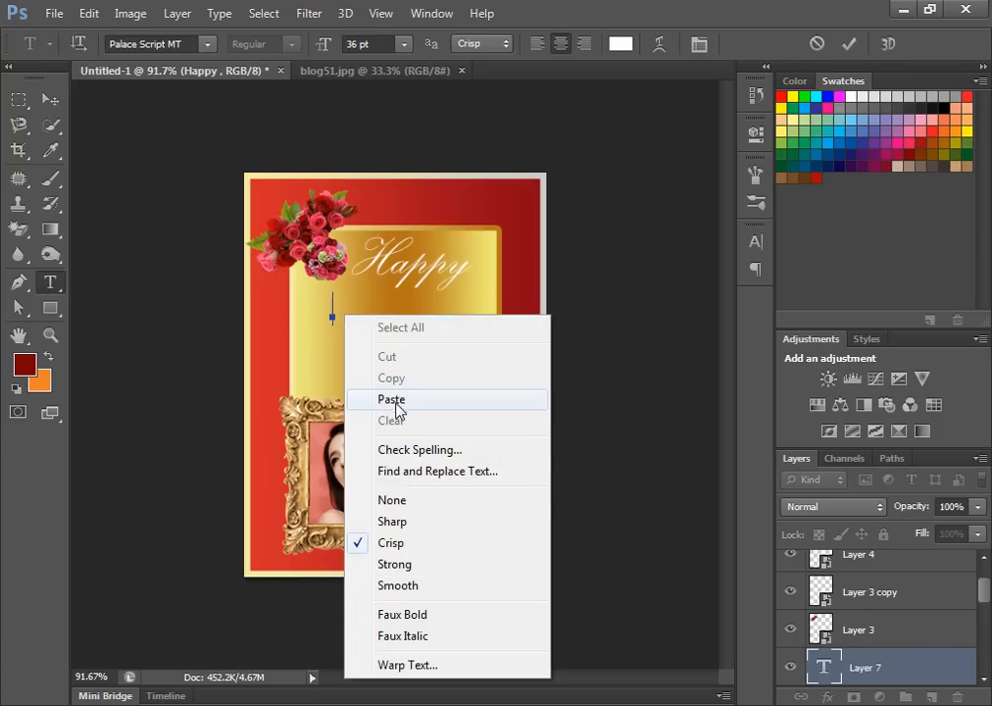
click(392, 400)
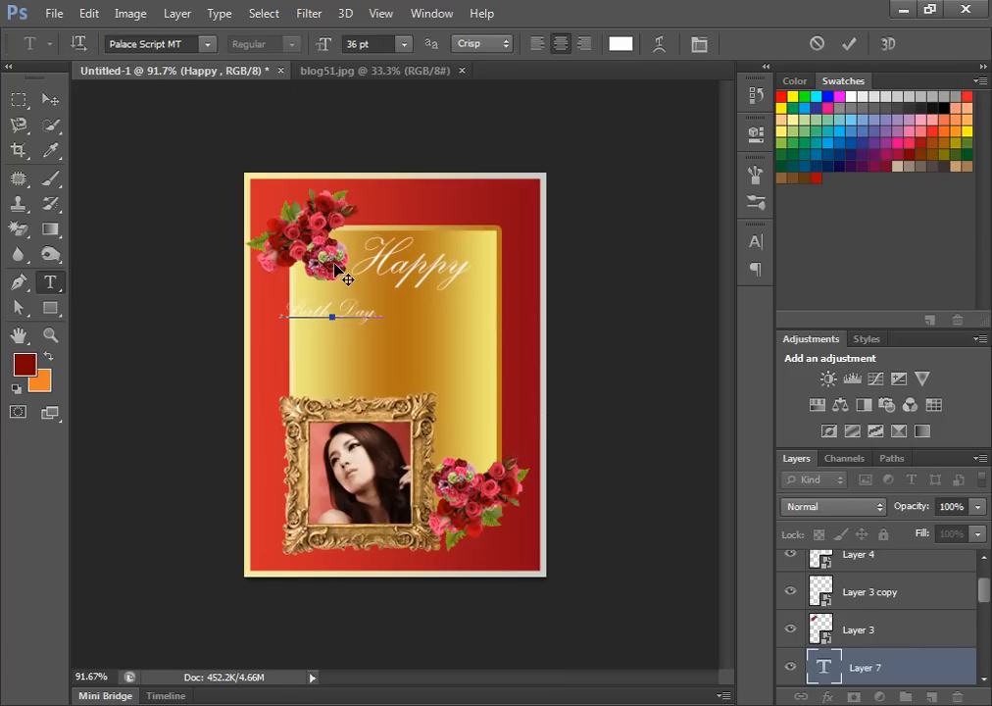
Enlarge the "Birth Day.." text to about 59 pt and move it slightly right and down beneath "Happy"
key(ctrl+t)
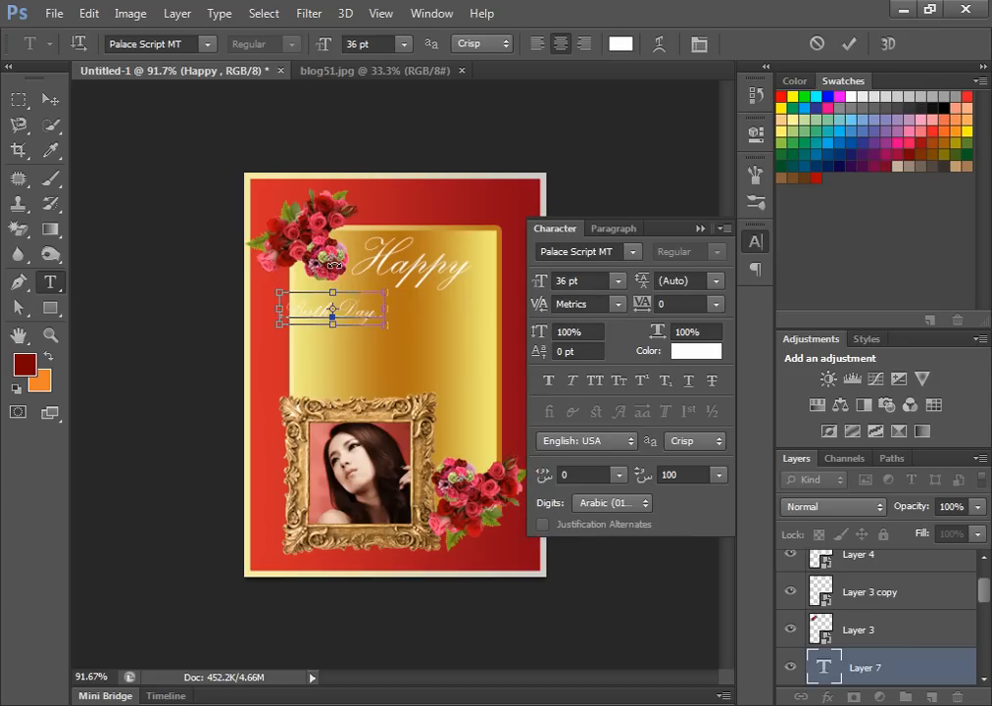
key(ctrl+t)
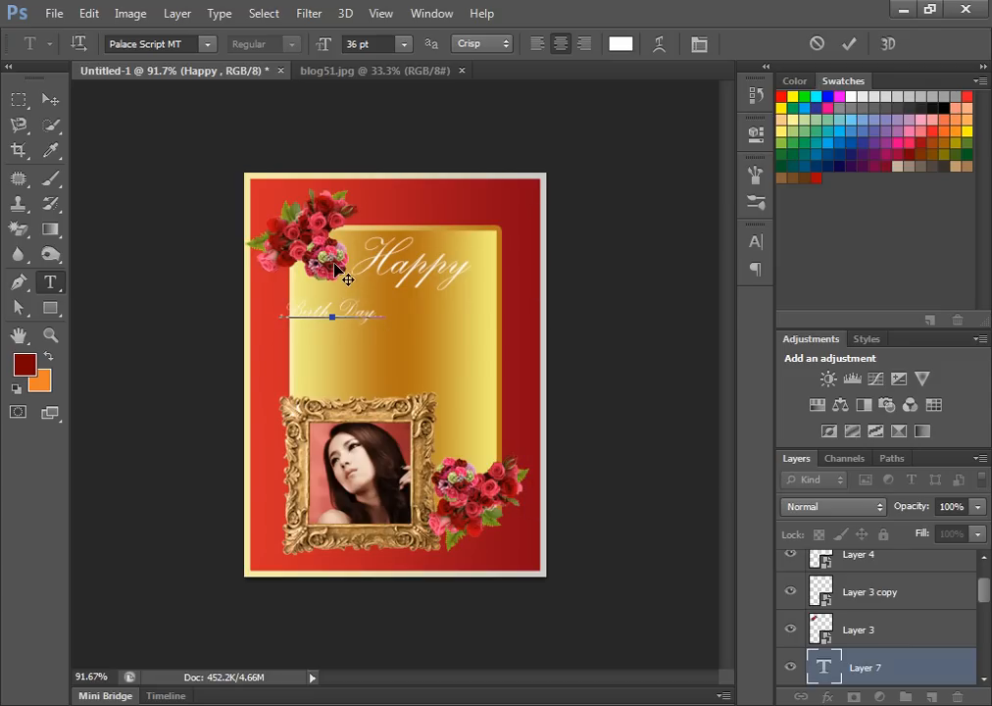
click(88, 13)
click(162, 355)
drag(390, 292, 456, 271)
key(Return)
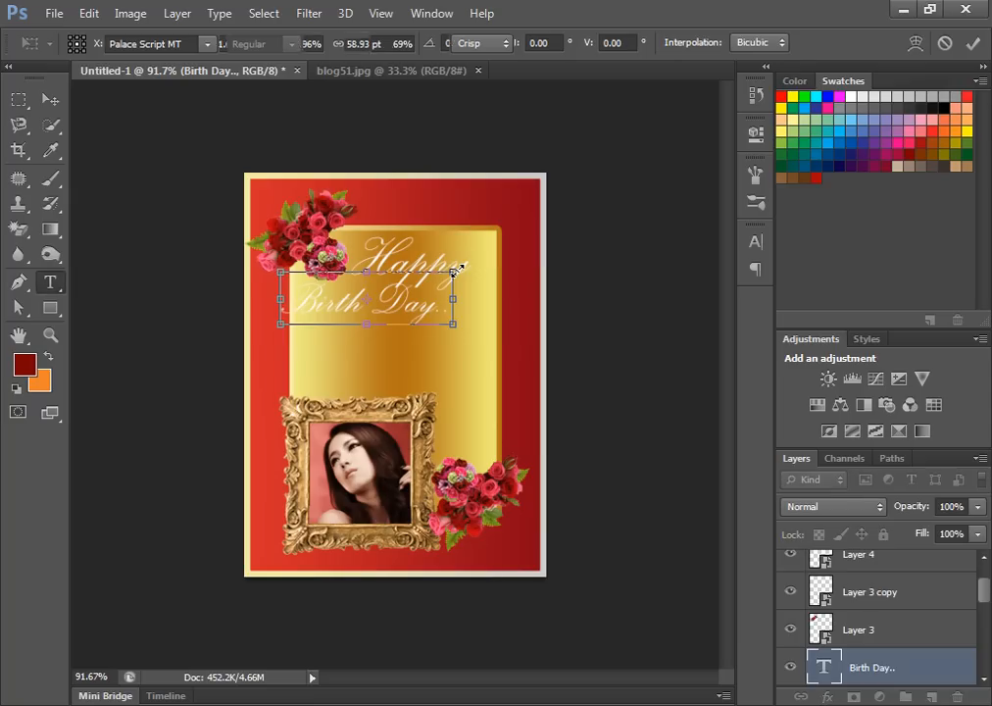
click(50, 99)
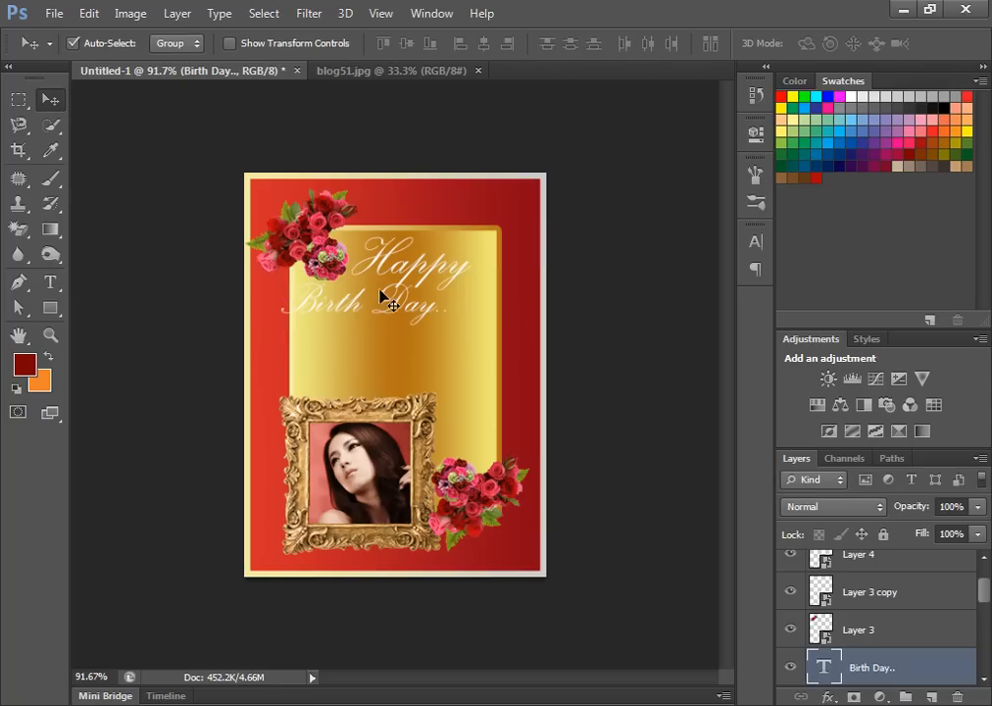
mouse_move(380, 291)
mouse_down()
mouse_move(390, 306)
mouse_move(389, 296)
mouse_up()
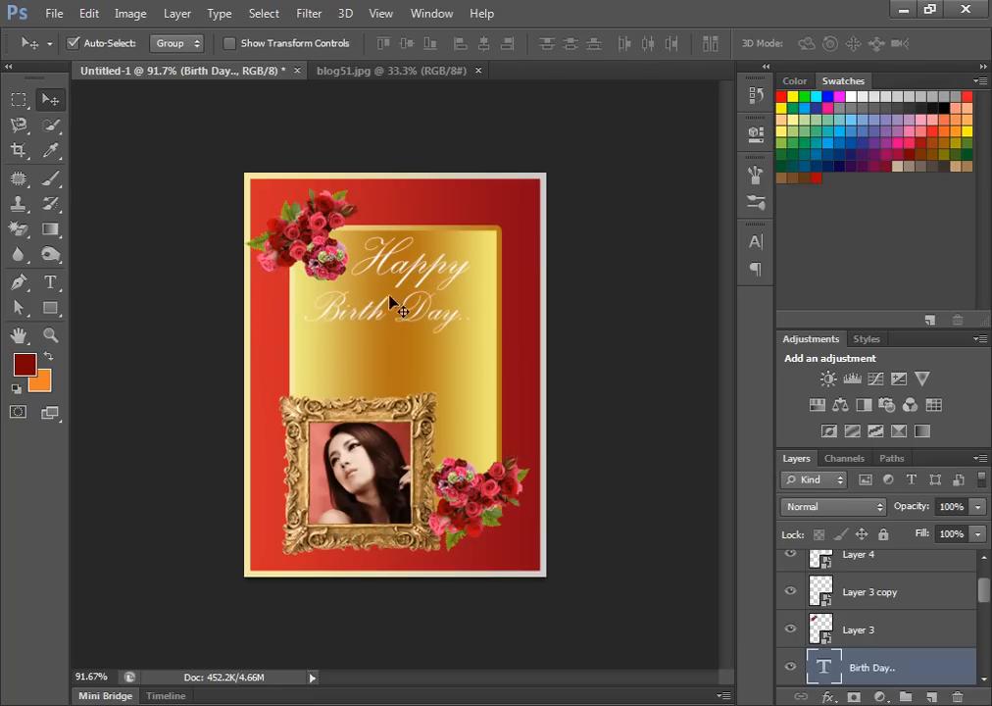
Recolor the "Happy" text dark red from the swatches and check it up close
click(387, 262)
double_click(823, 665)
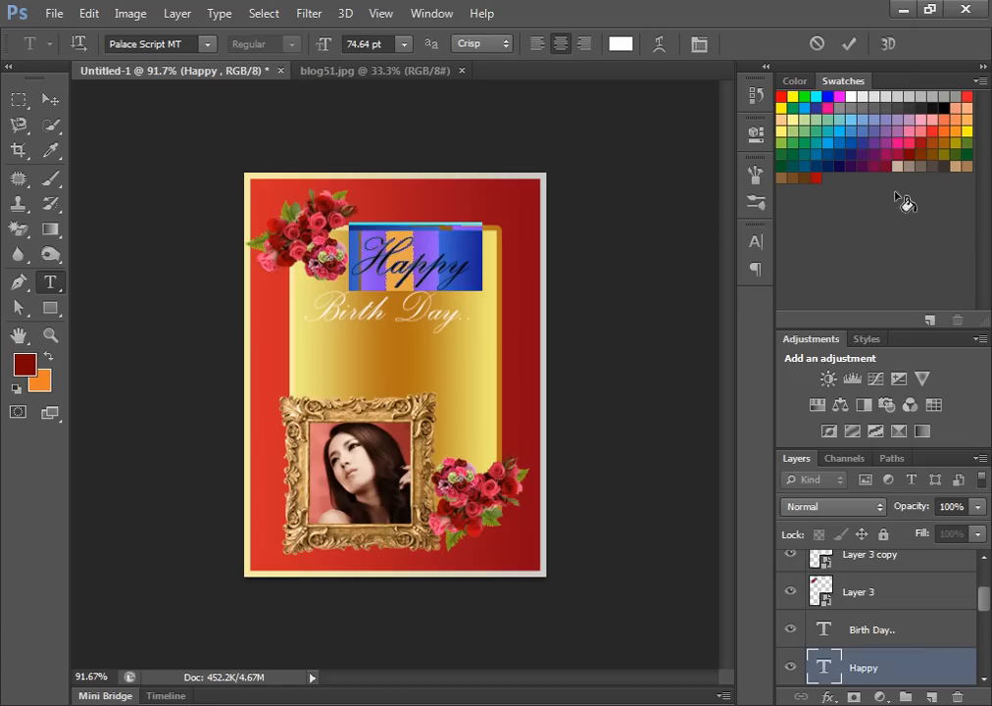
click(912, 165)
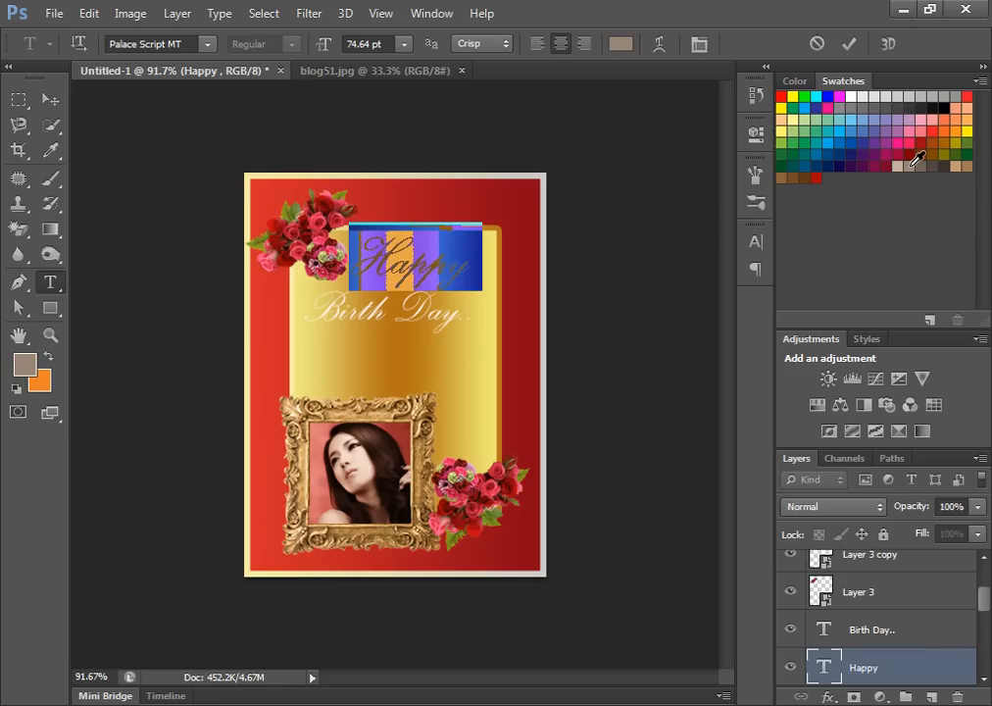
click(922, 163)
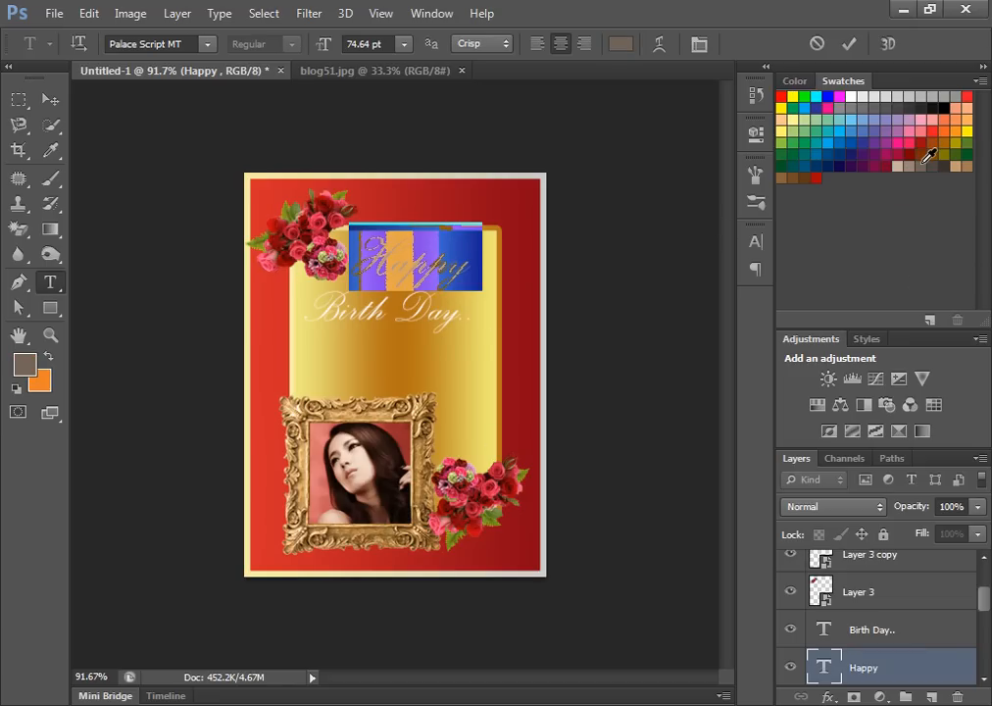
click(815, 177)
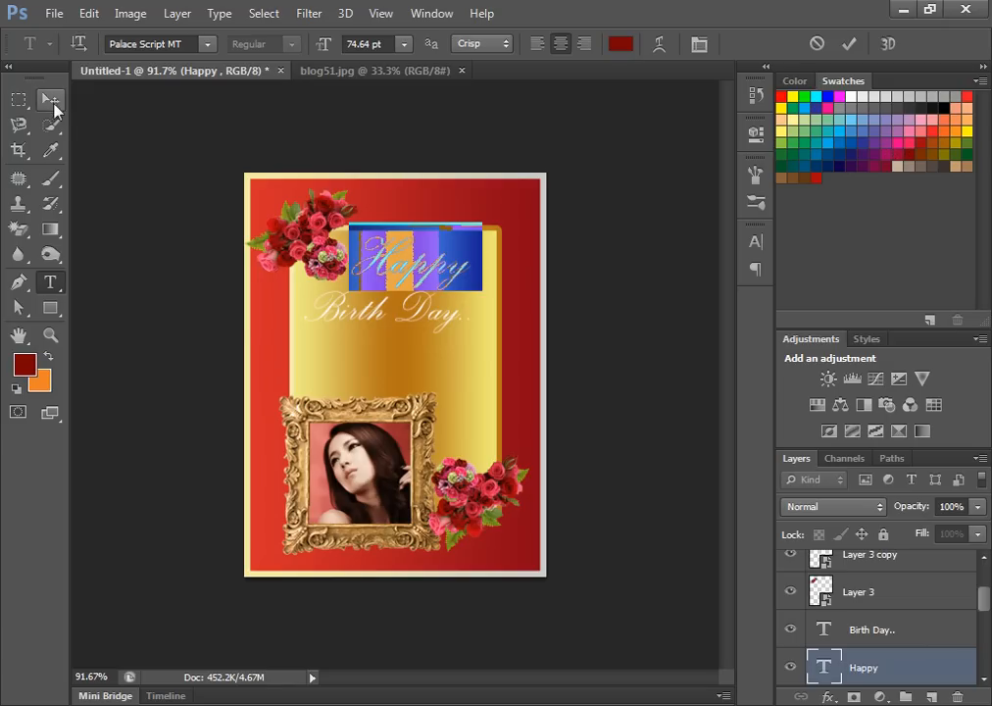
click(50, 99)
click(50, 335)
click(382, 245)
click(385, 242)
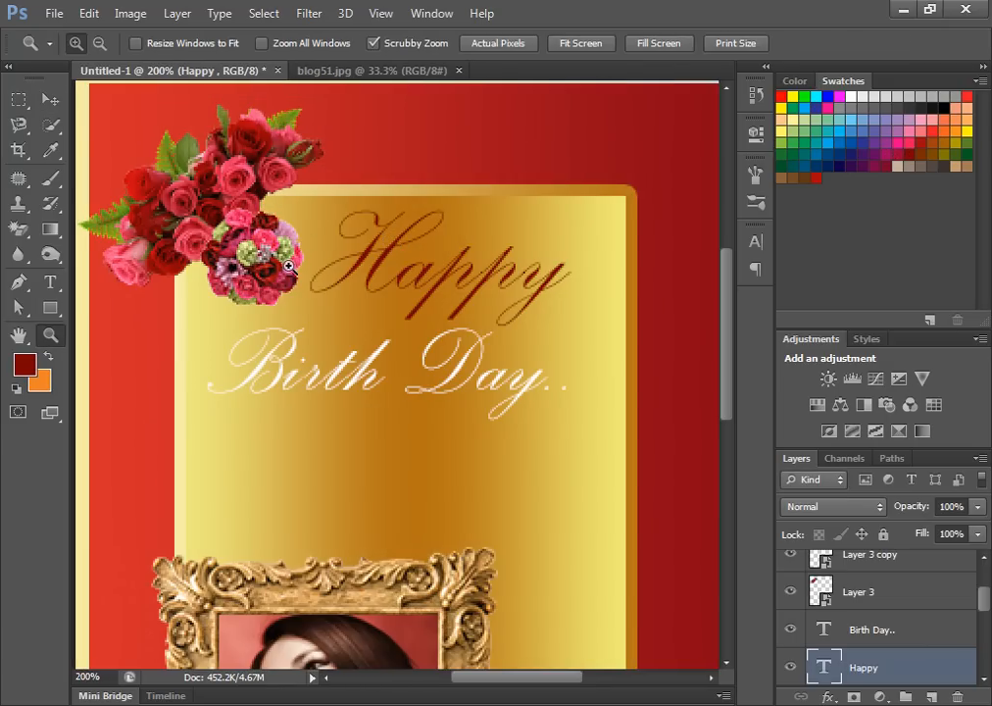
alt+click(387, 363)
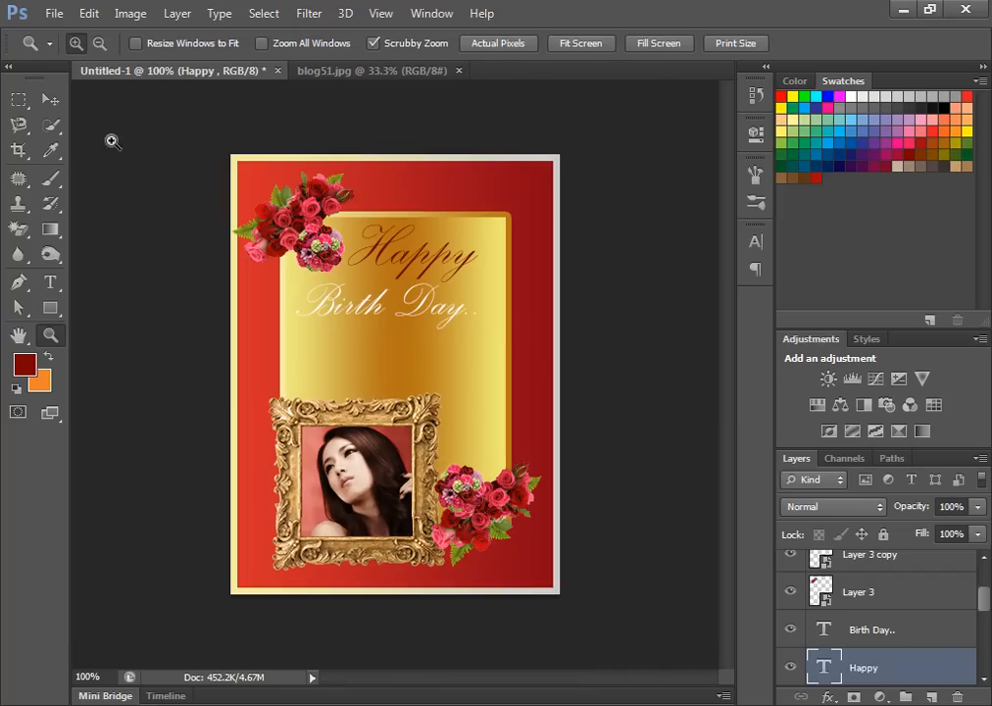
Recolor the "Birth Day.." text dark red from the swatches and move it slightly up, closer to "Happy"
click(50, 99)
click(387, 311)
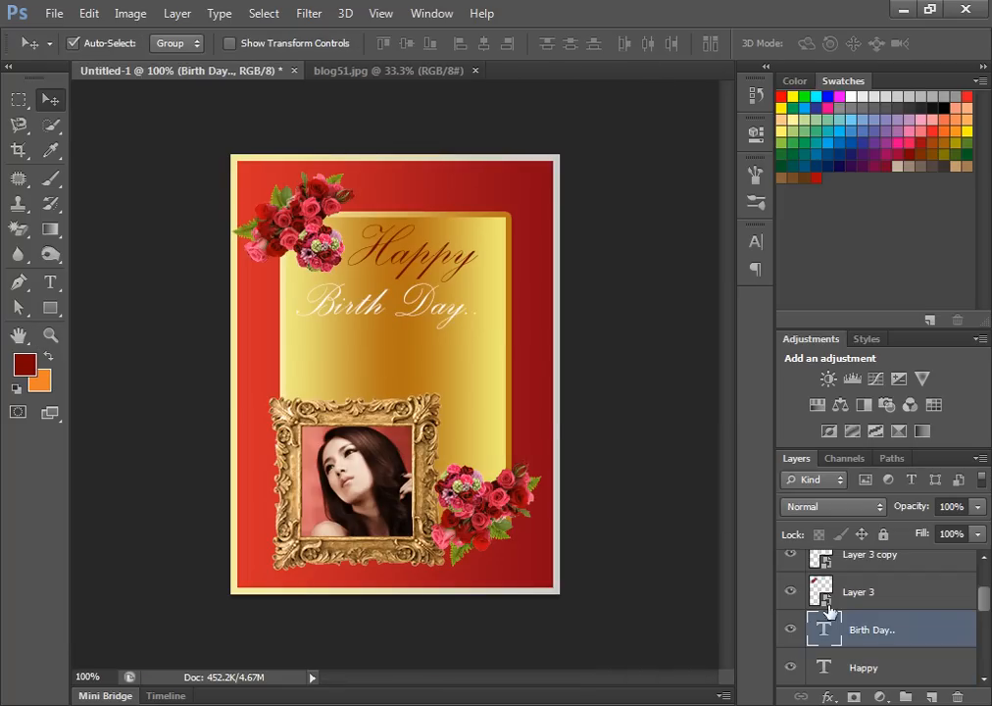
double_click(825, 630)
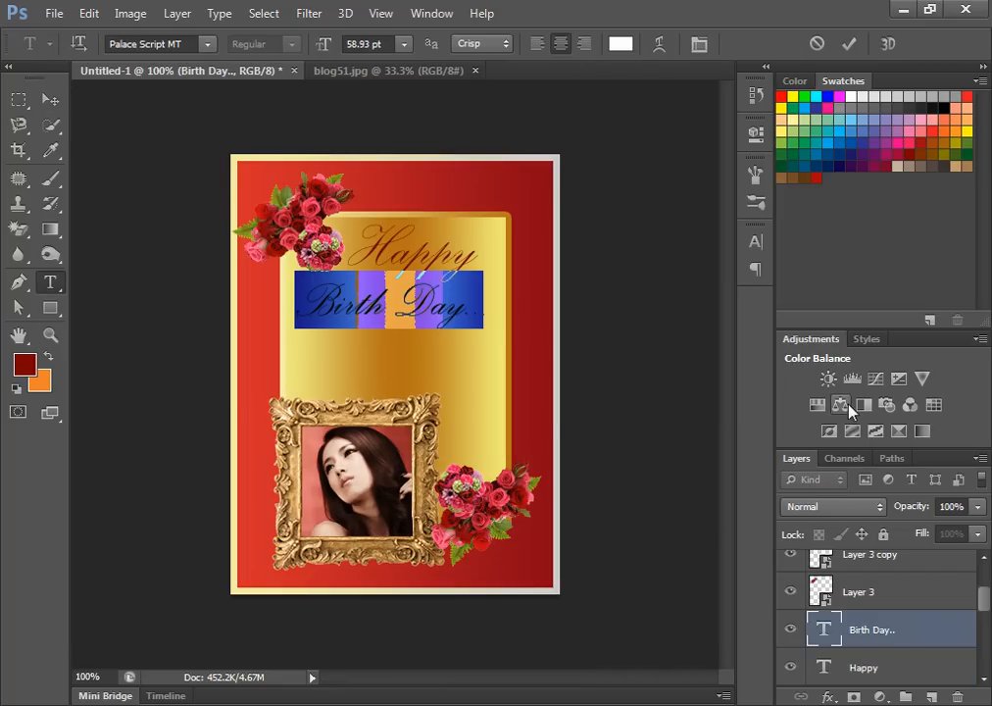
click(911, 154)
click(50, 99)
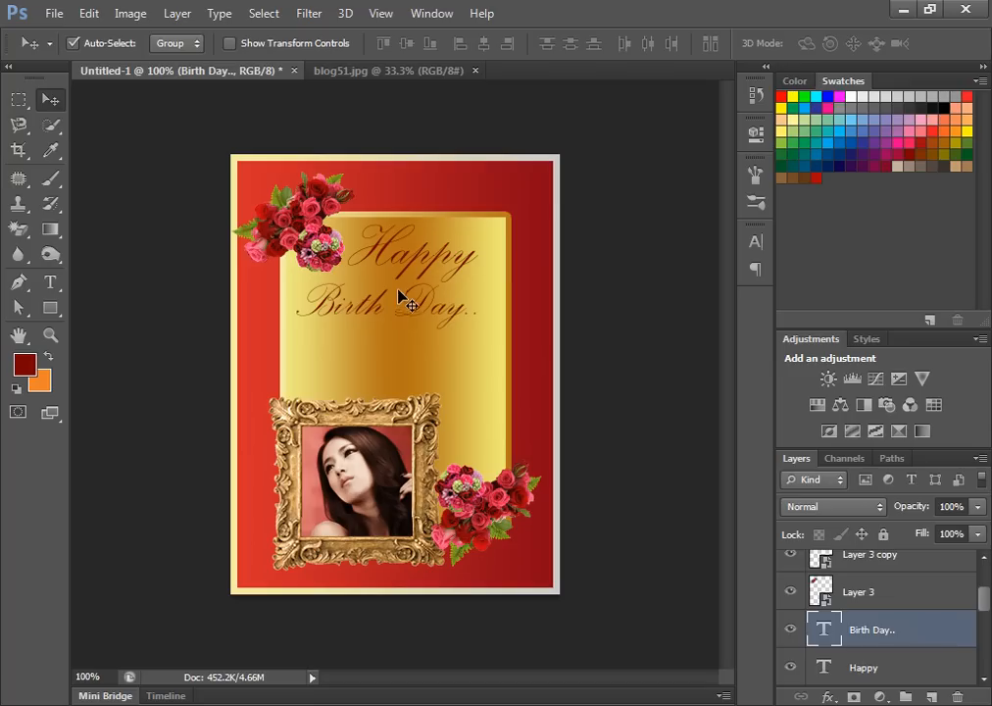
drag(390, 302, 402, 249)
Recolor the "Happy" text light grey from the swatches
click(404, 255)
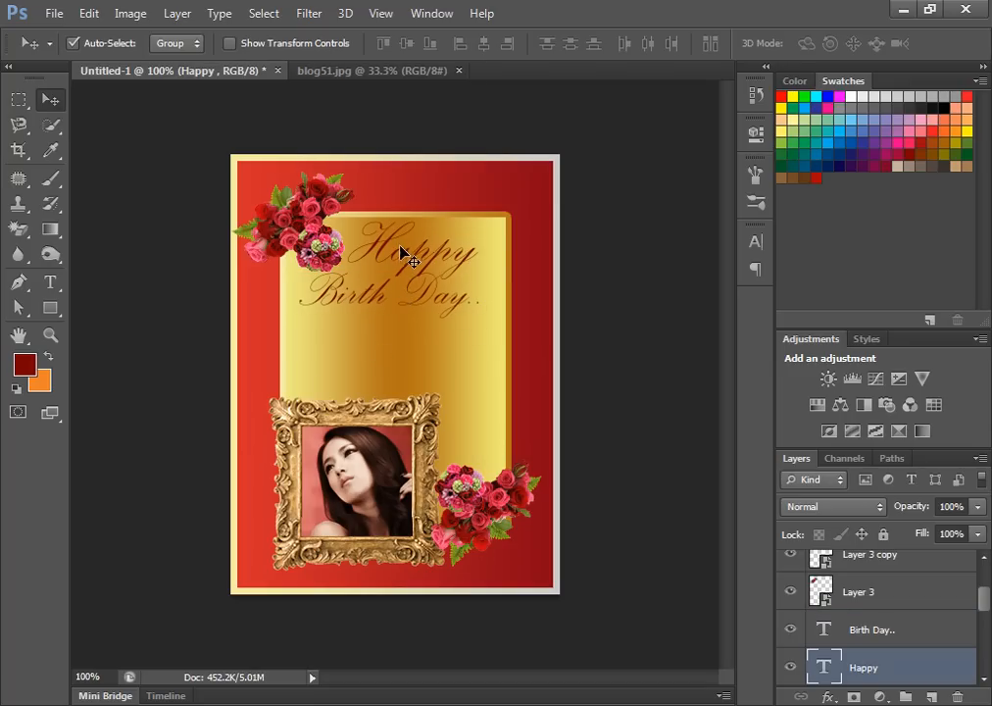
double_click(824, 670)
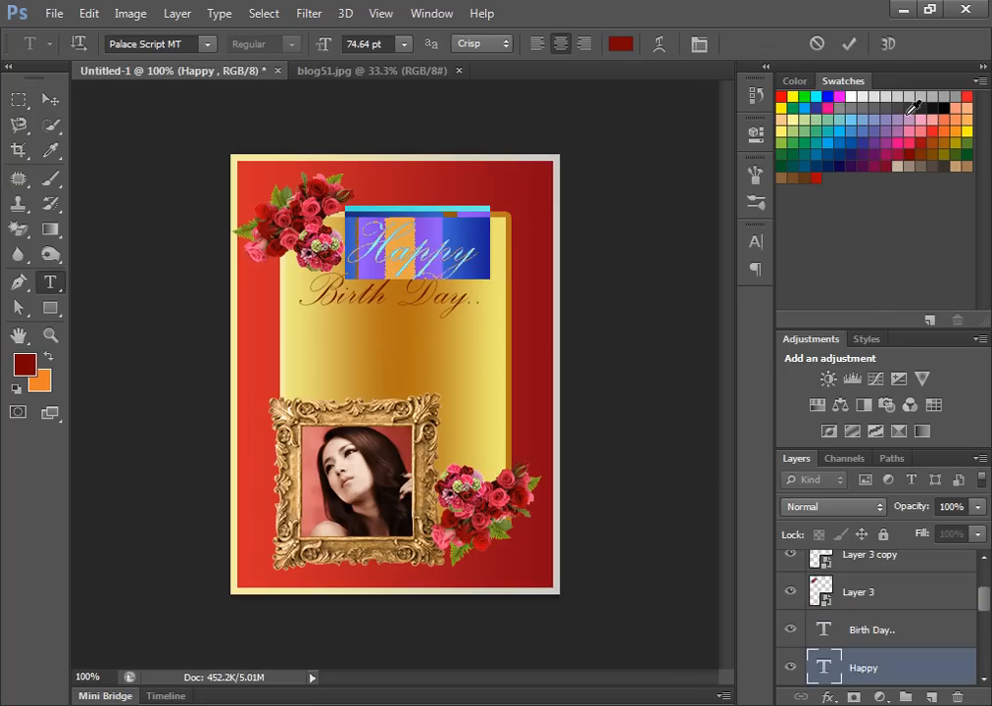
click(897, 96)
click(50, 99)
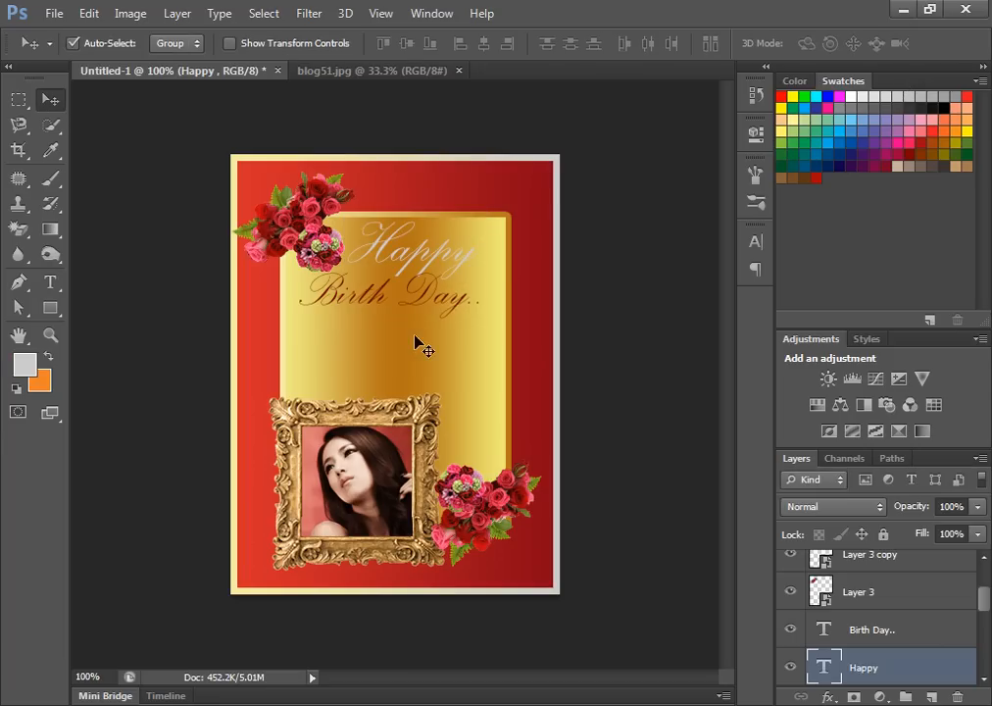
Try light grey on the "Birth Day.." text and return it to dark red
click(390, 293)
double_click(824, 630)
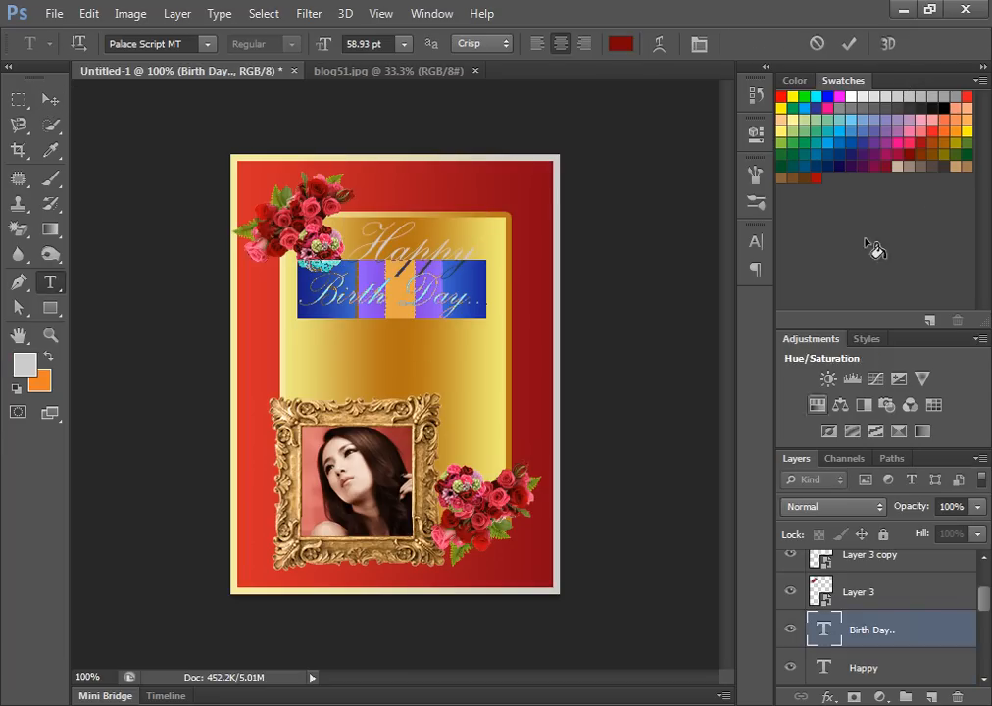
click(903, 96)
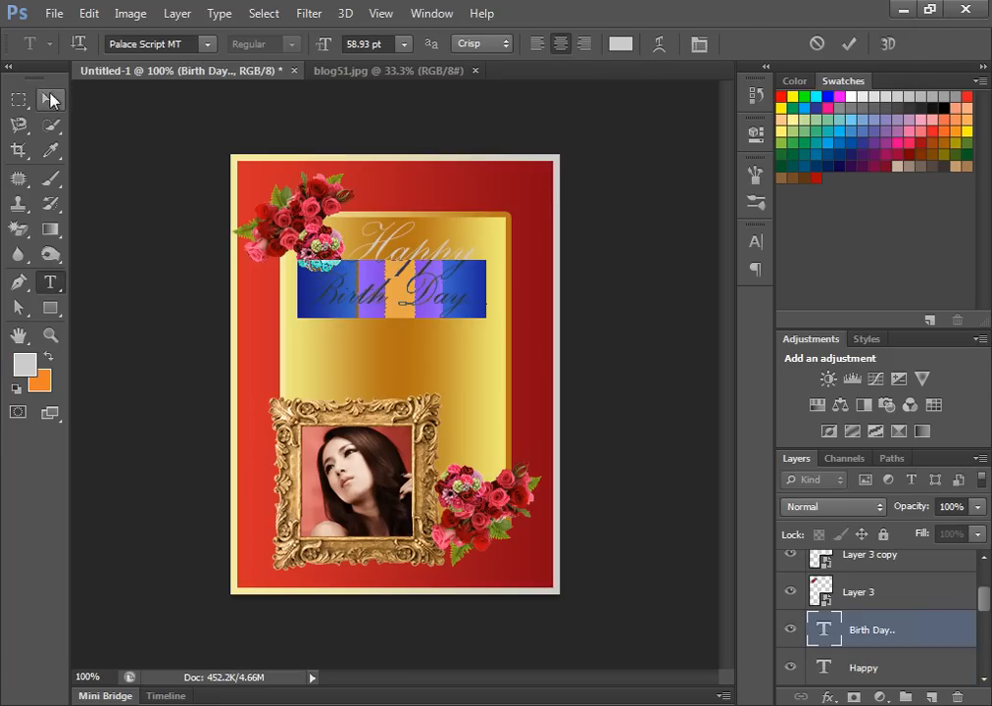
click(50, 99)
double_click(836, 628)
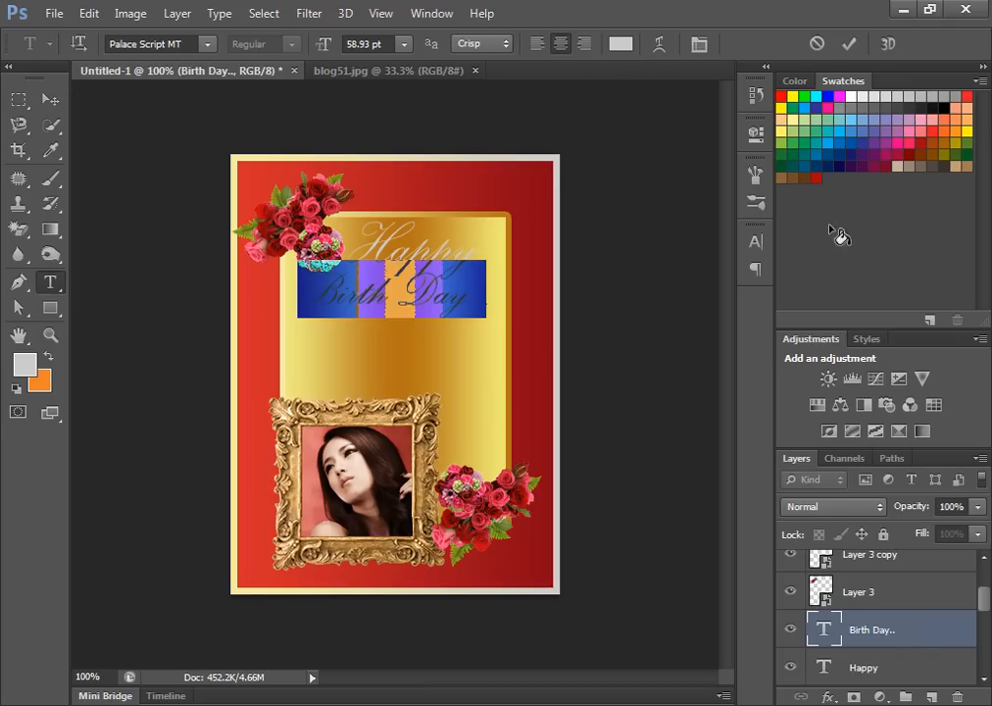
click(915, 147)
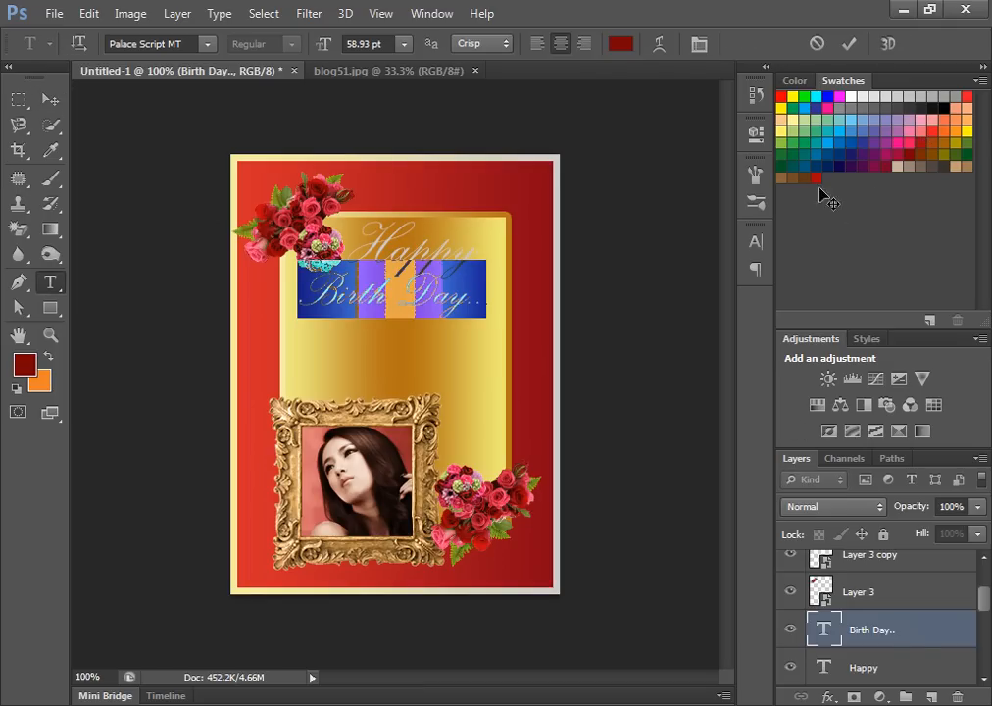
click(51, 99)
Recolor the "Happy" text a slightly brighter red than the "Birth Day.." line
click(365, 238)
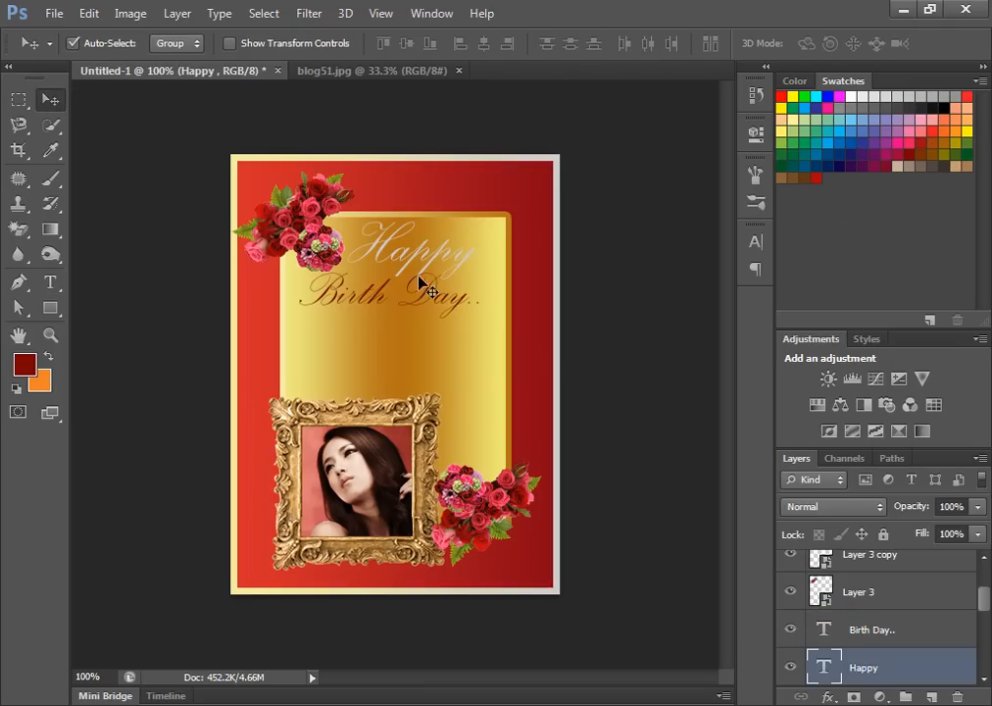
double_click(823, 668)
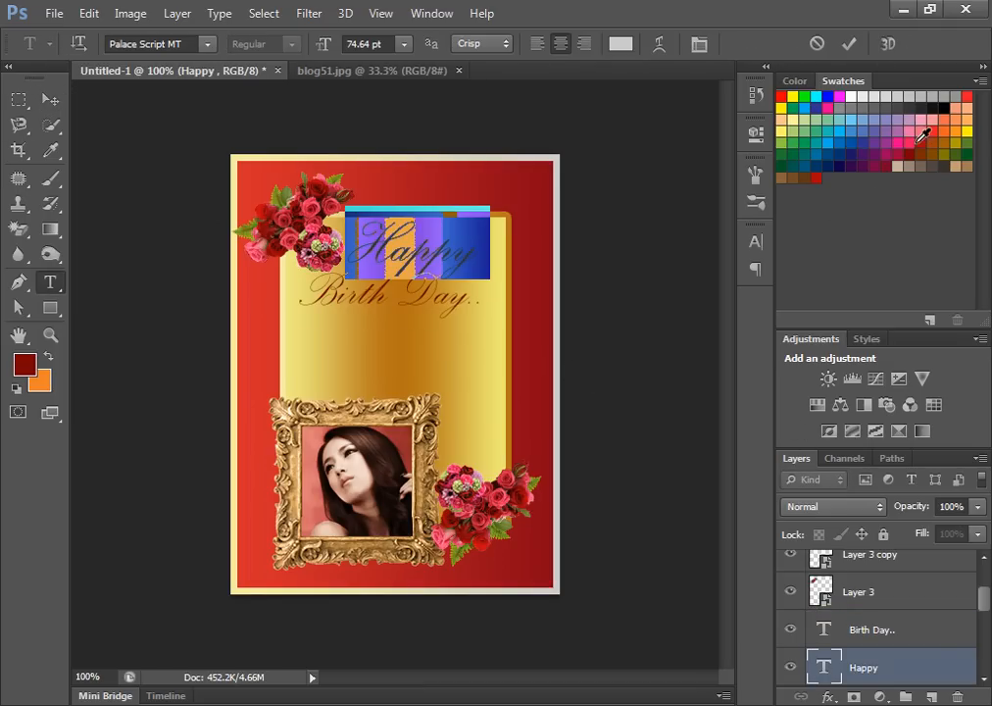
click(918, 142)
click(52, 101)
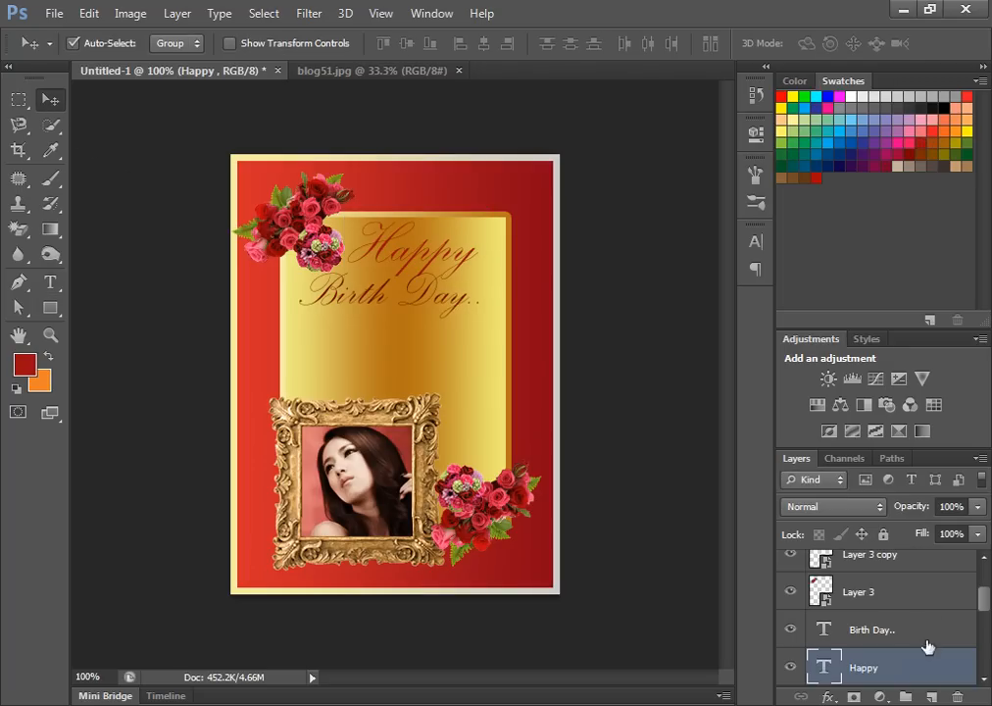
Open the layer effects of the "Happy" text and try an inner shadow and a stroke, leaving both off
click(826, 697)
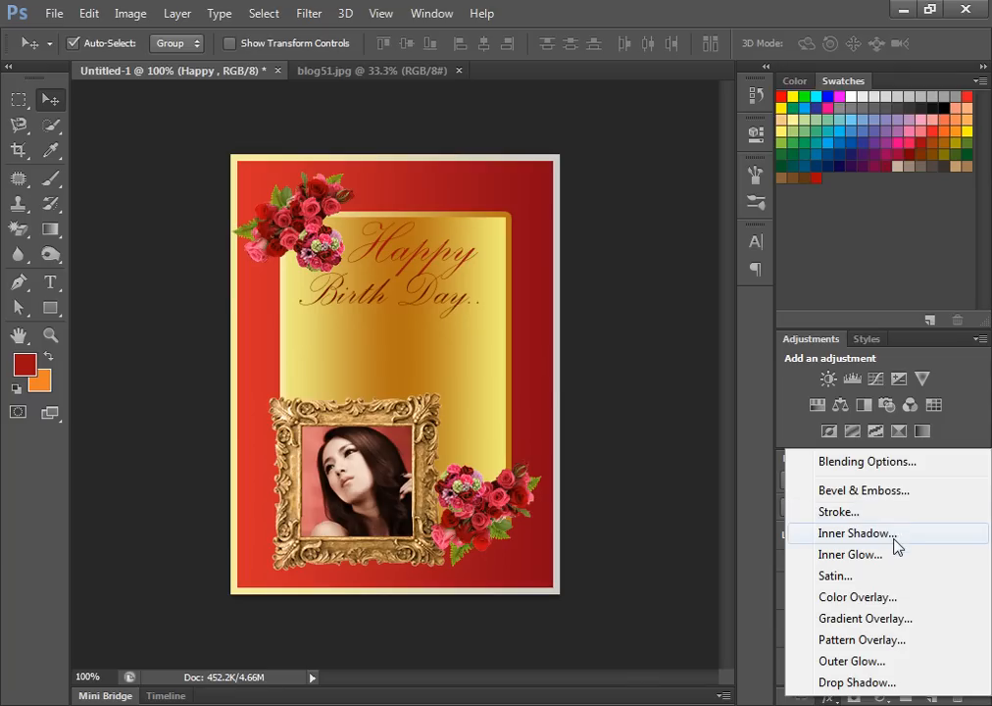
click(823, 532)
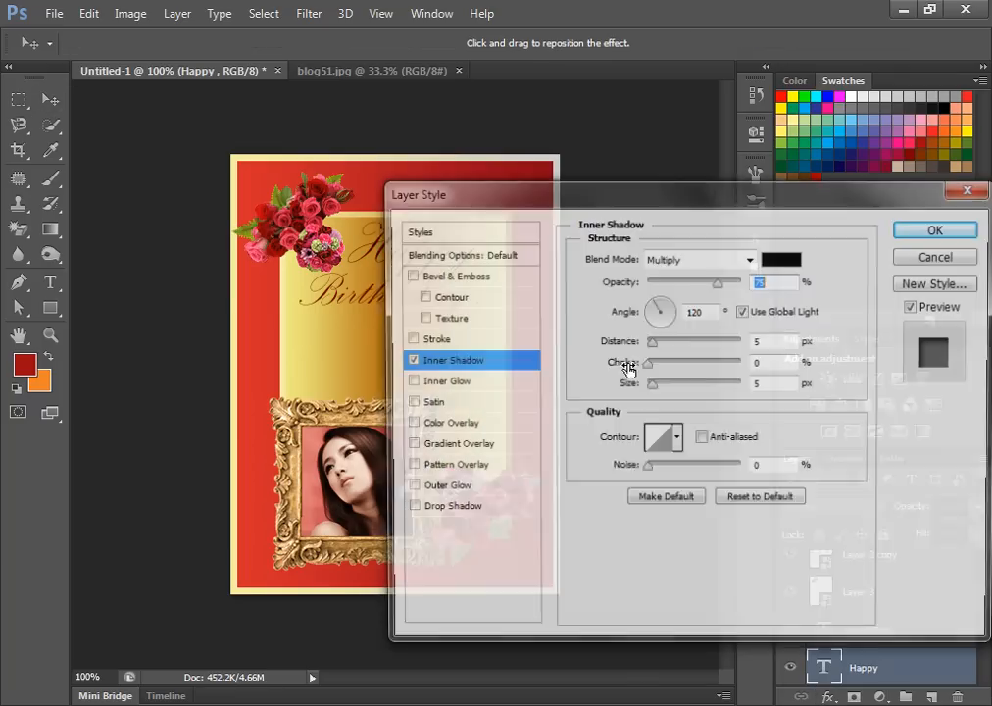
drag(635, 206, 793, 197)
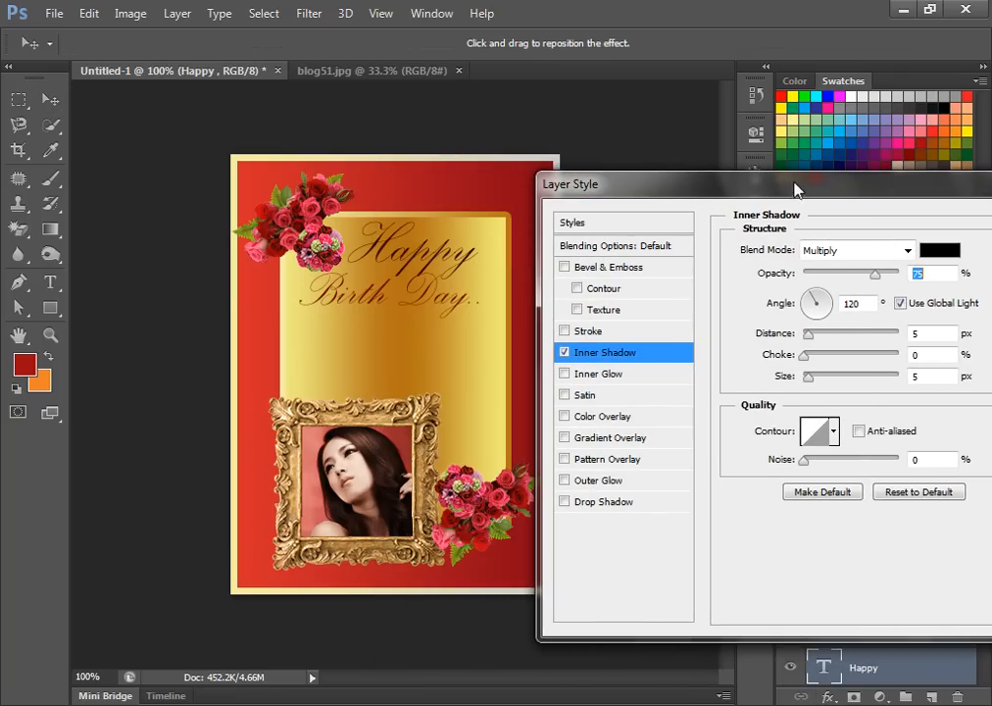
click(565, 351)
click(566, 329)
click(566, 331)
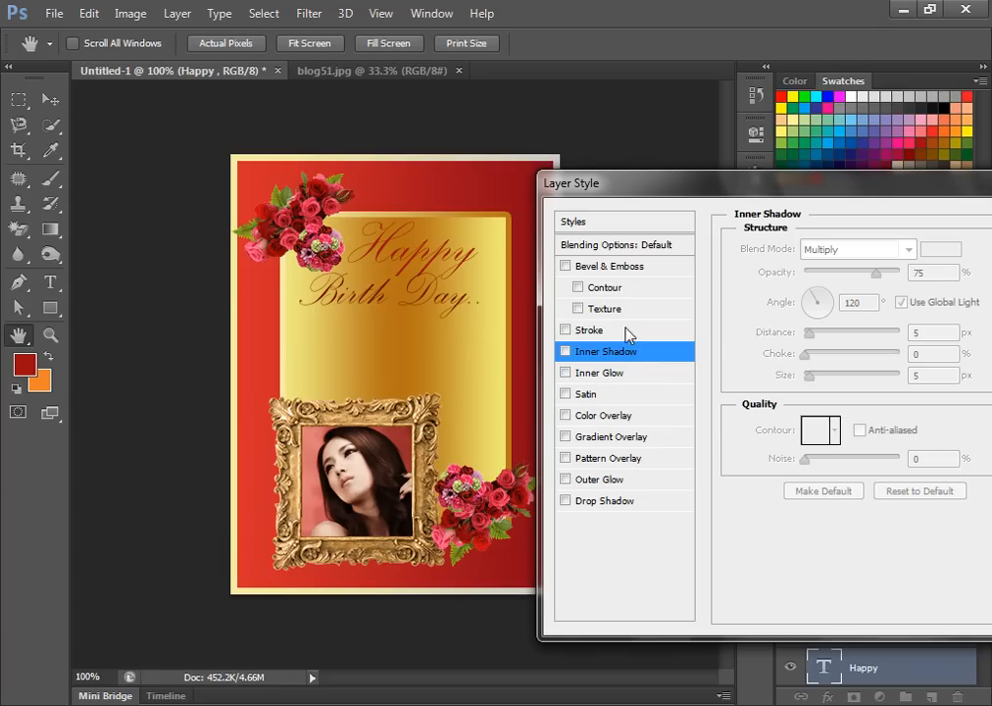
Add a near-white outer glow, color fefefc, to the "Happy" text and apply the layer style
click(566, 480)
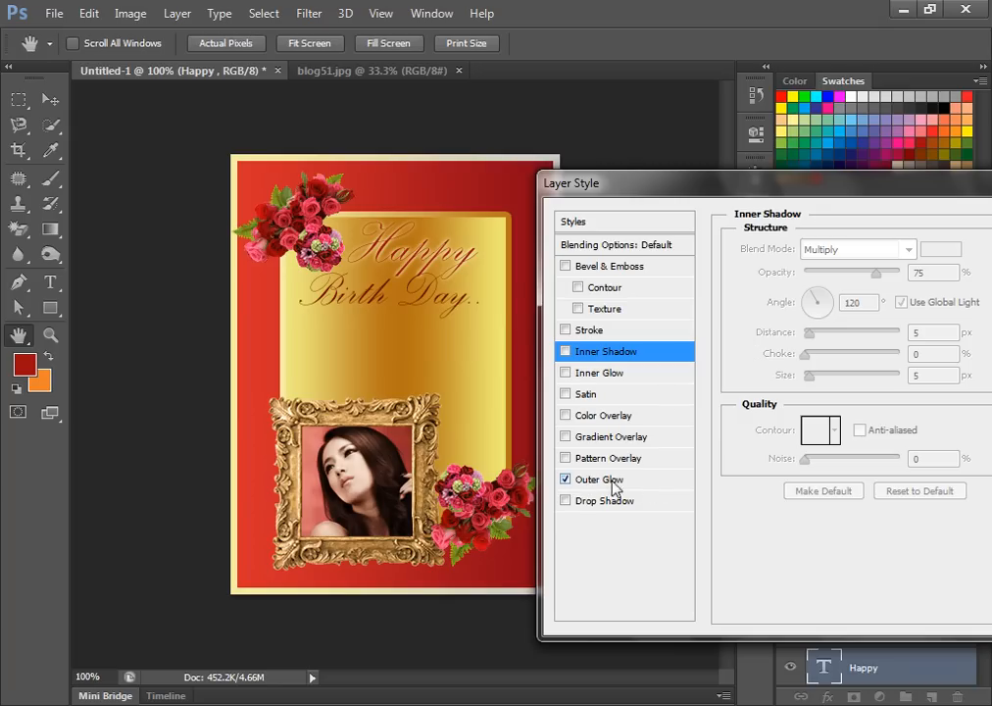
click(656, 481)
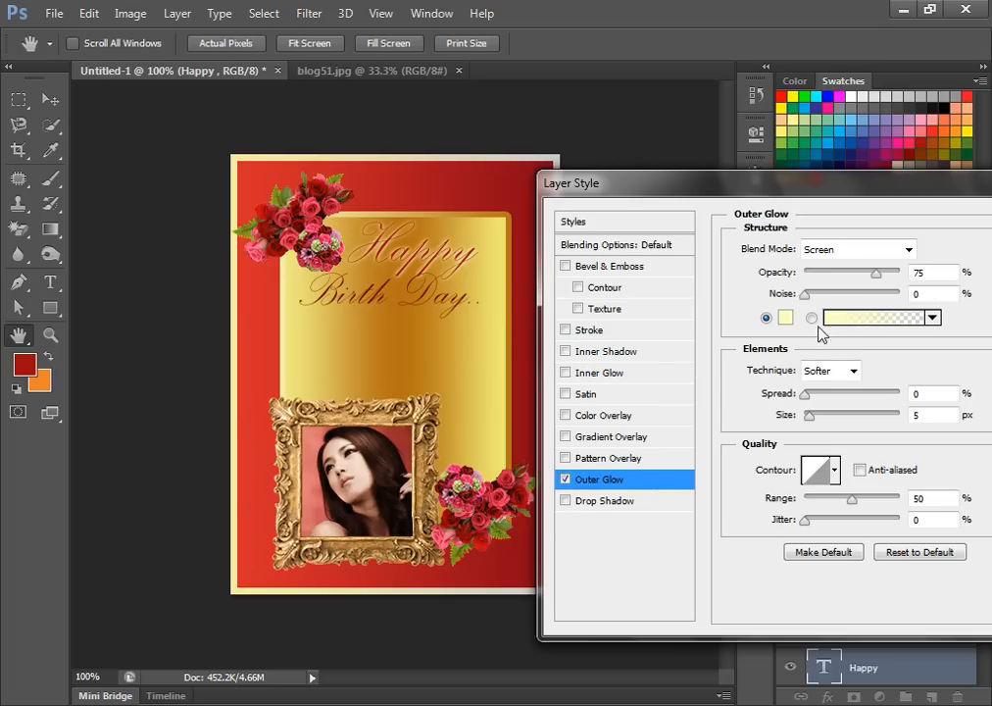
click(784, 319)
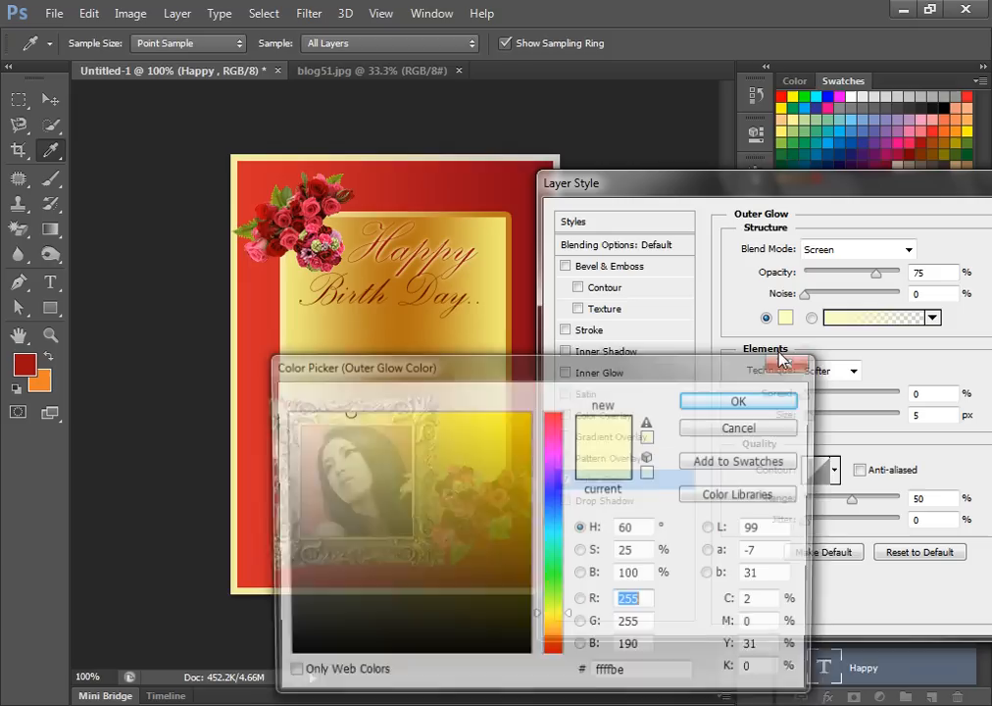
click(285, 413)
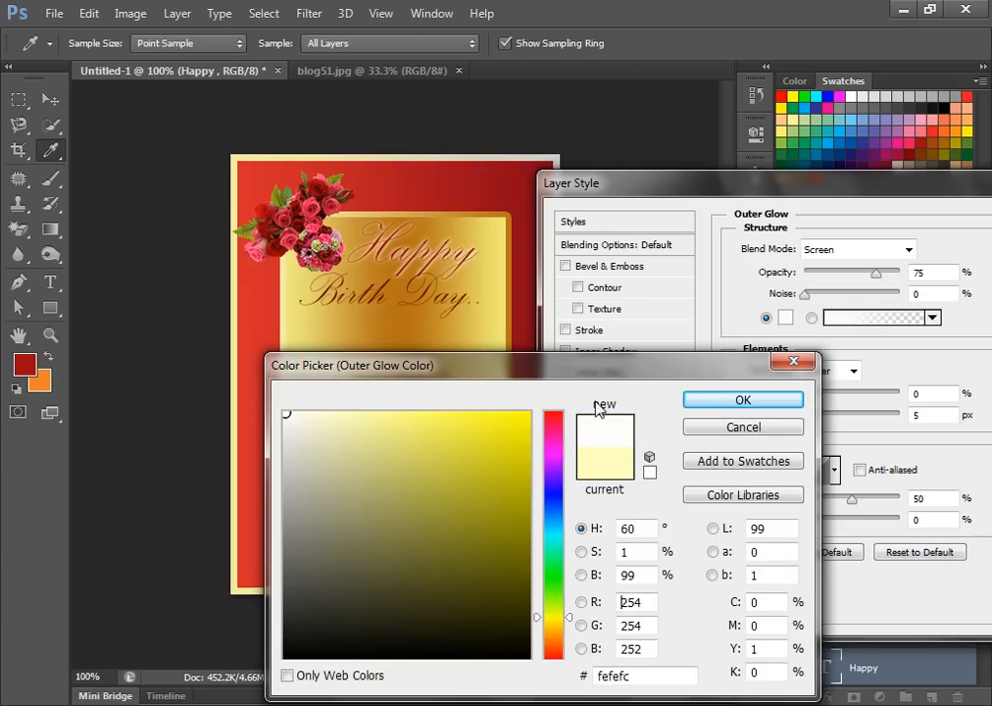
click(705, 400)
drag(850, 198, 733, 196)
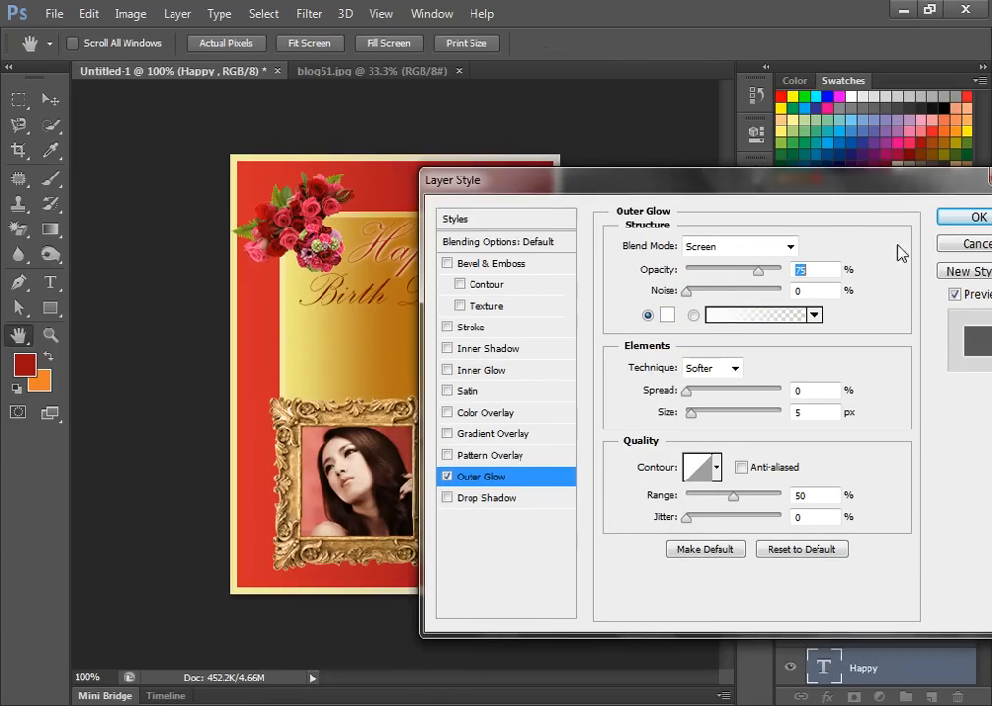
click(963, 215)
Give the "Birth Day.." text a near-white outer glow in color fefefd
click(392, 308)
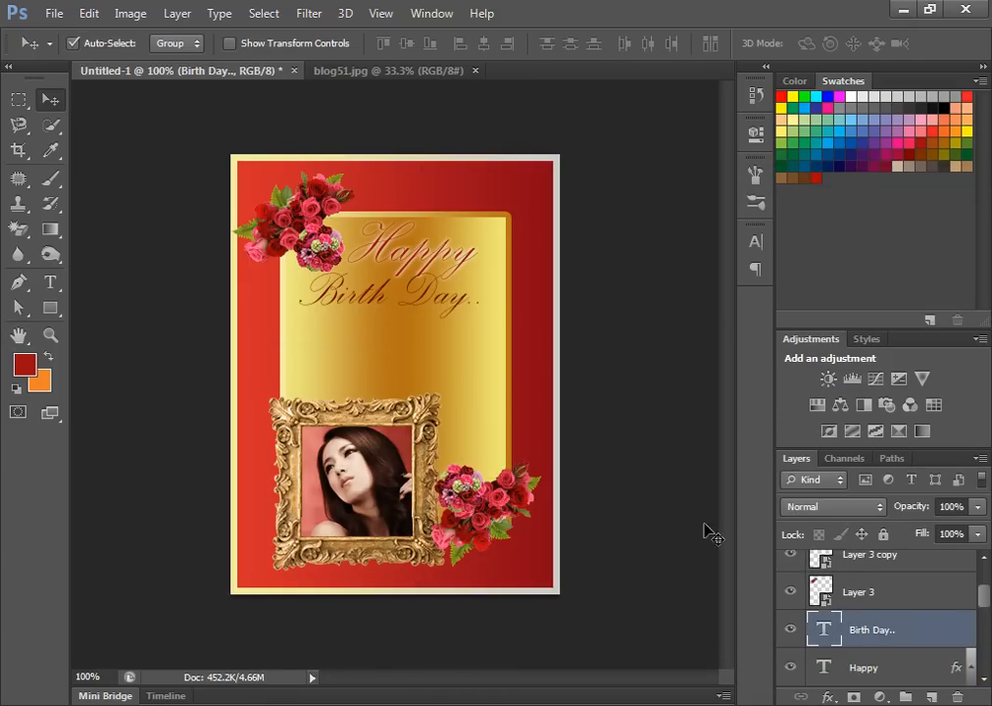
click(829, 696)
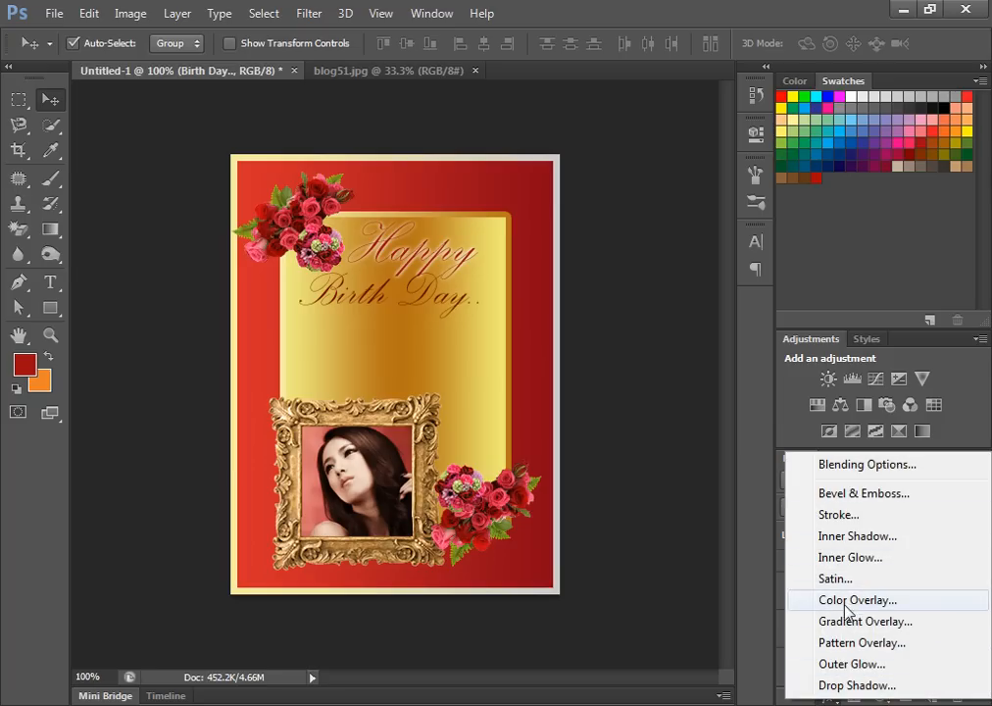
click(867, 664)
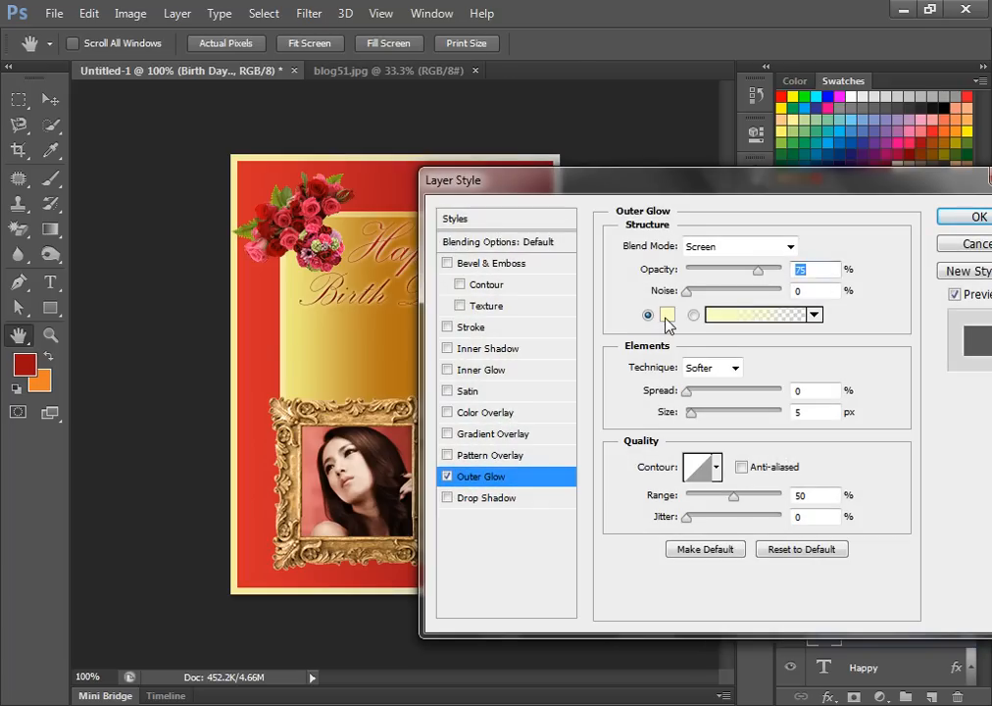
click(666, 316)
click(287, 412)
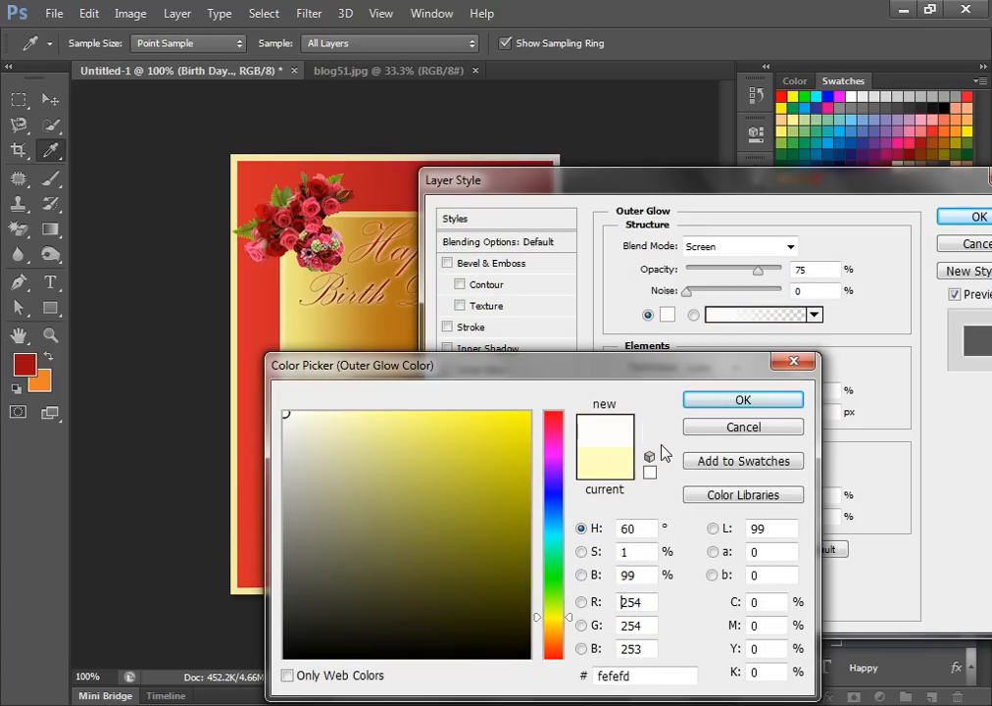
click(744, 401)
click(948, 226)
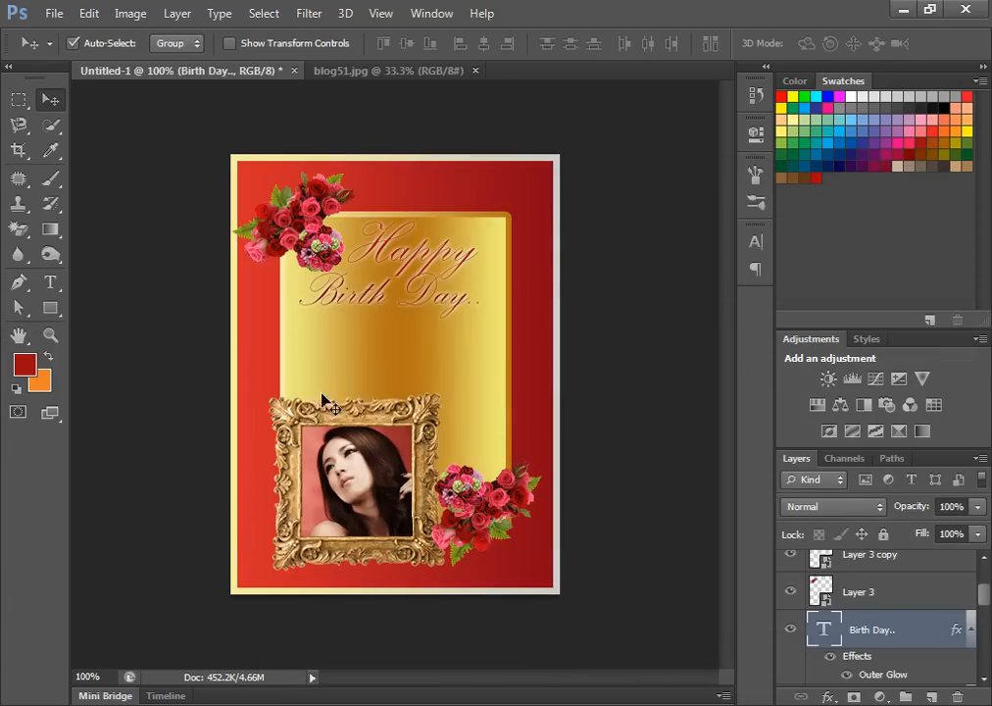
Switch to Microsoft Word and copy the entire birthday message from the document
click(553, 704)
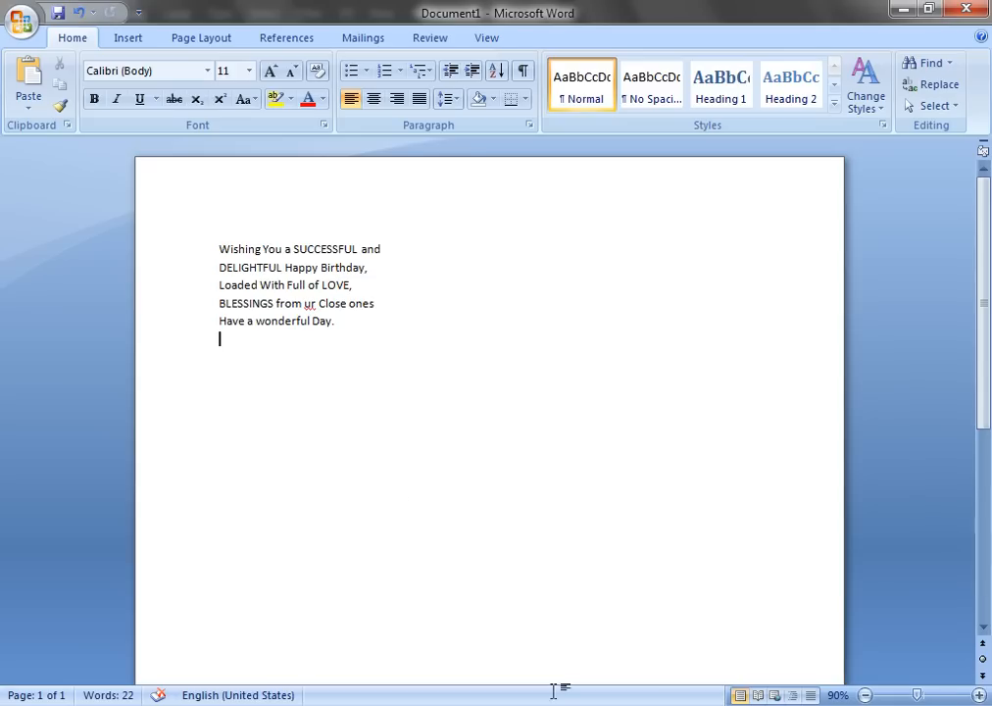
key(ctrl+a)
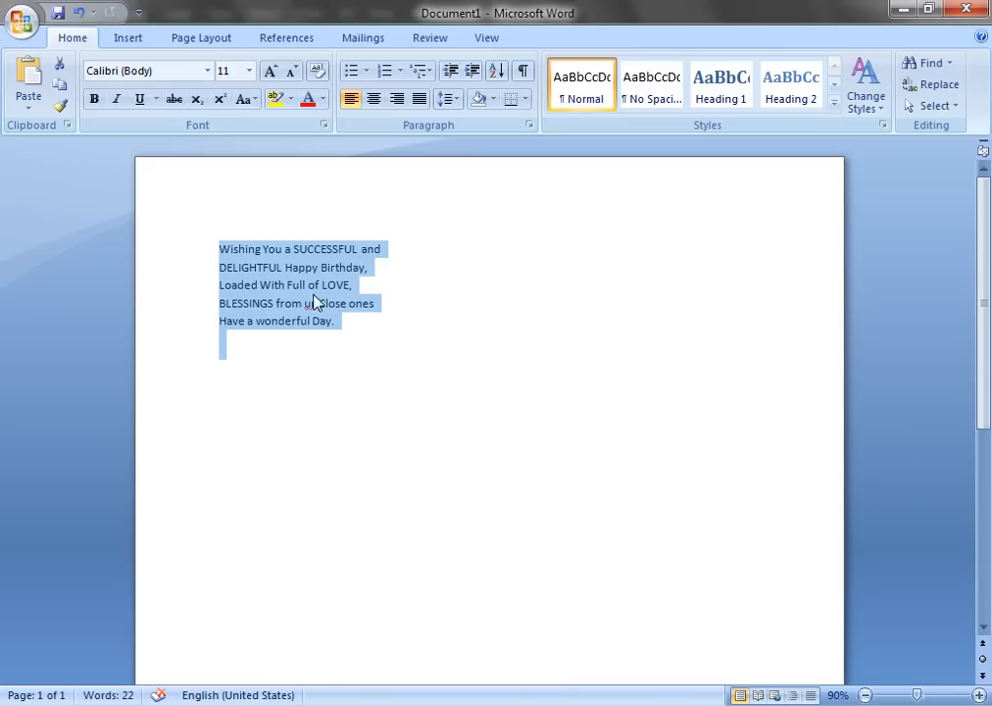
right_click(310, 289)
click(364, 326)
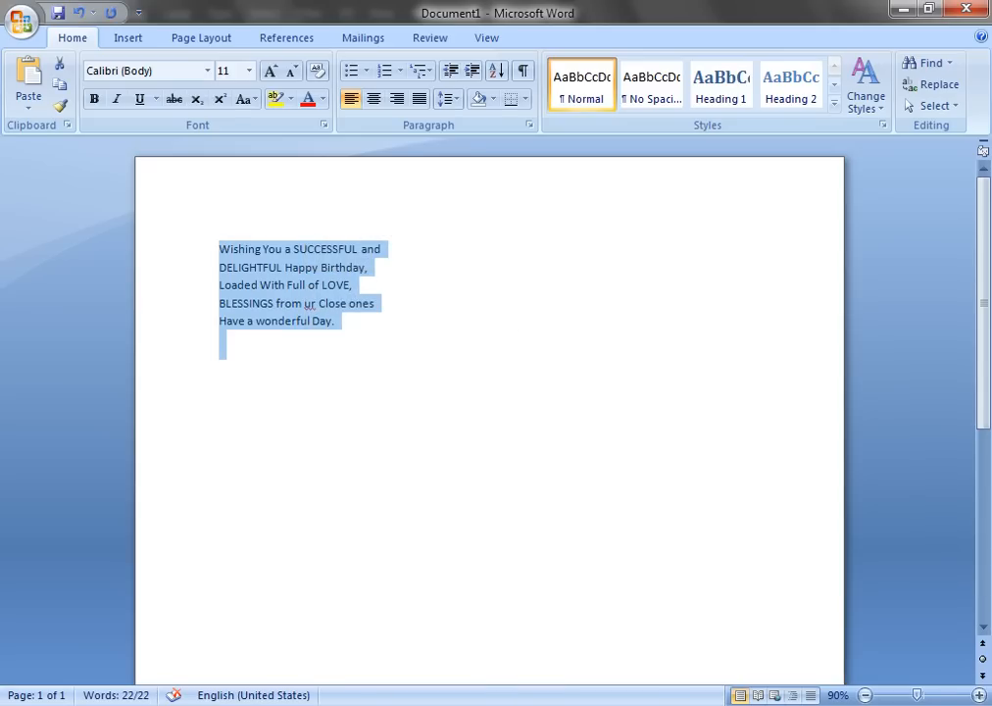
Return to Photoshop and paste the message at 9 pt into a text box drawn between "Birth Day.." and the portrait frame
key(alt+Tab)
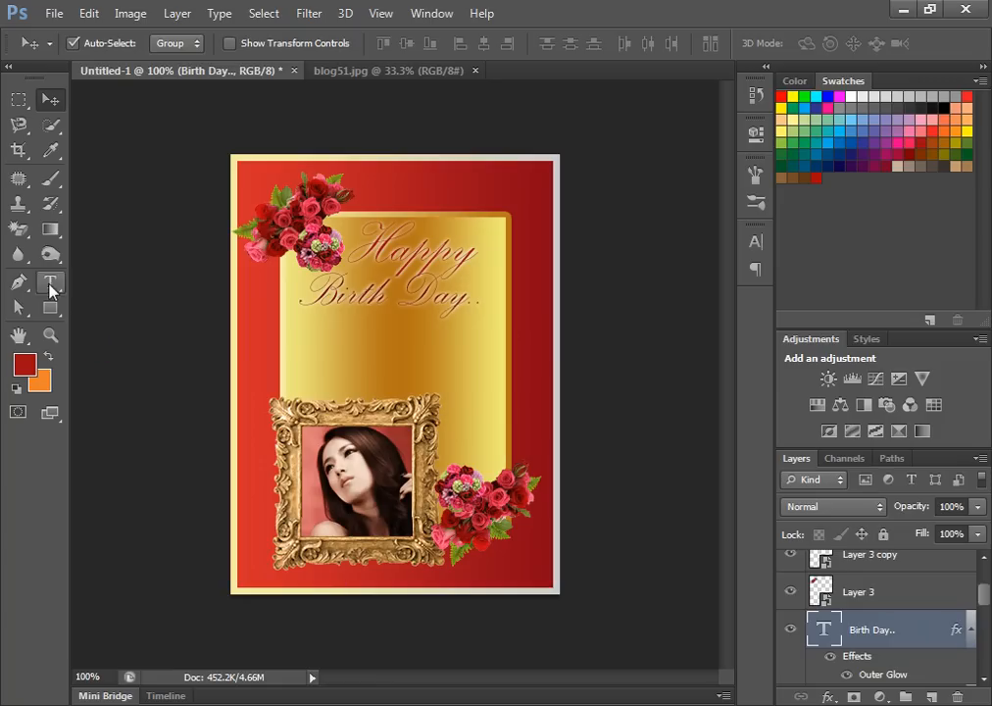
click(51, 284)
drag(299, 319, 485, 392)
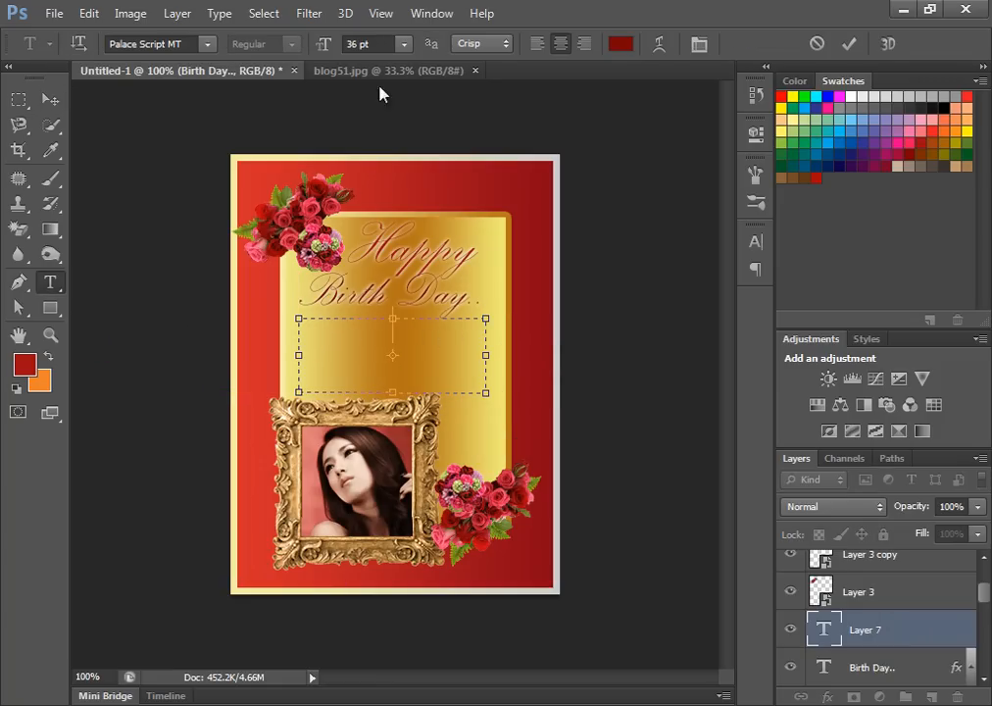
click(404, 44)
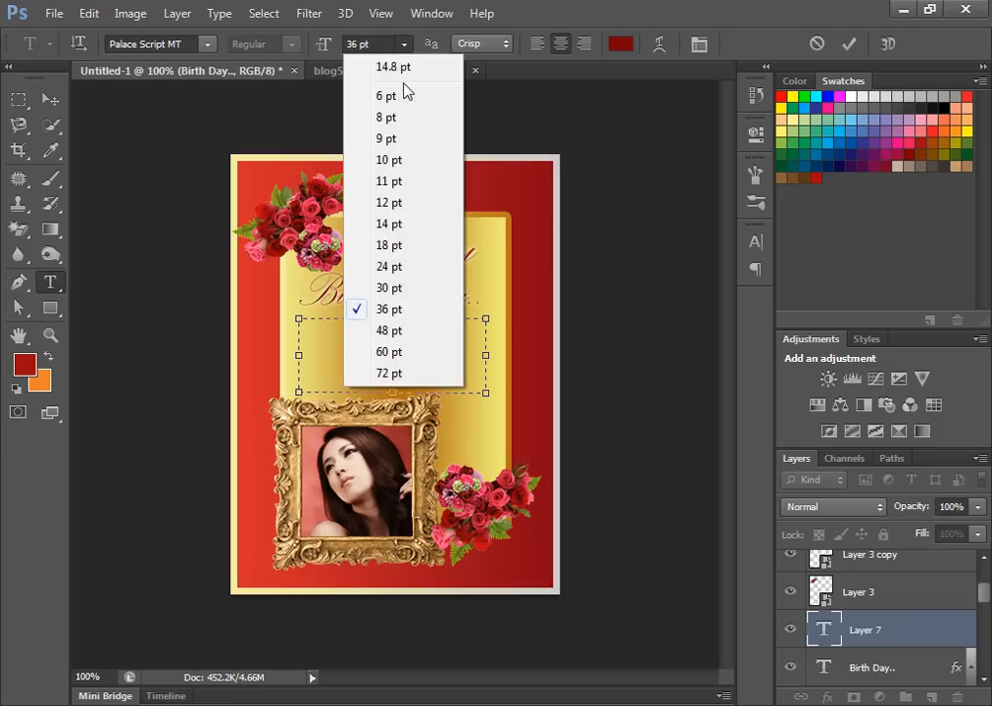
click(398, 139)
right_click(413, 331)
click(454, 406)
Format the whole pasted message in white at 15 pt and move it slightly down
drag(485, 331, 284, 324)
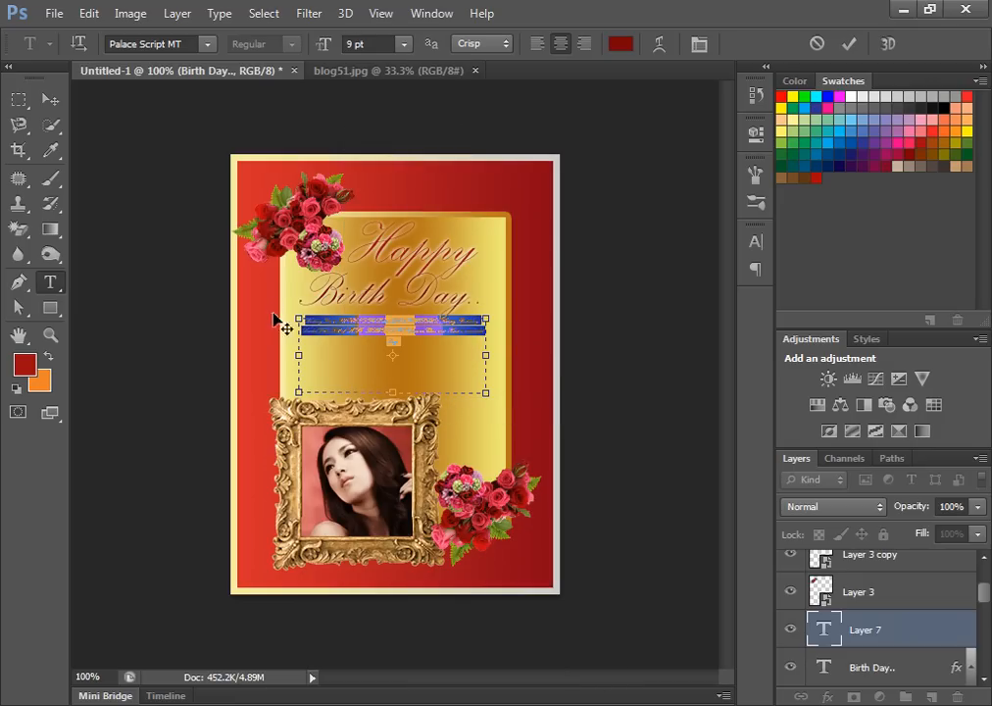
click(852, 96)
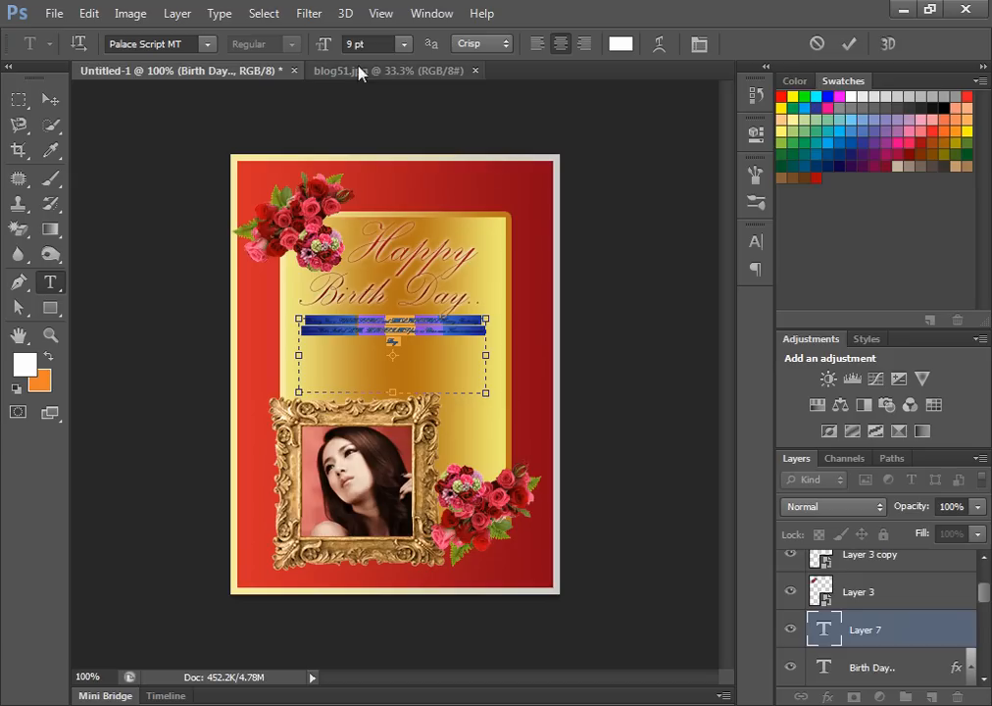
drag(316, 44, 324, 47)
click(50, 99)
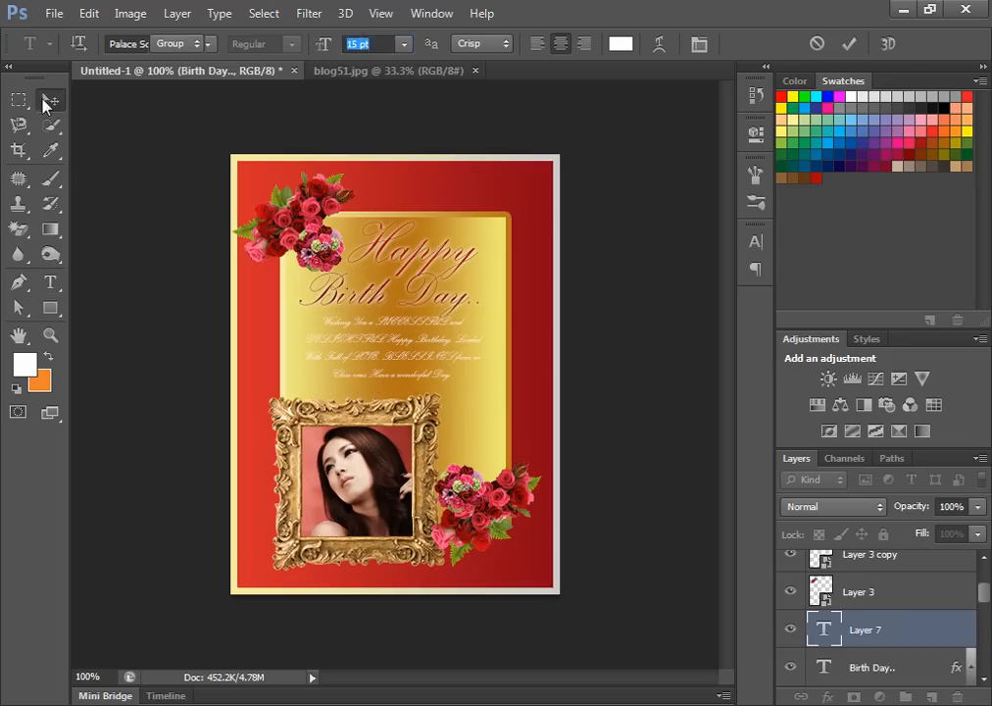
drag(423, 328, 426, 336)
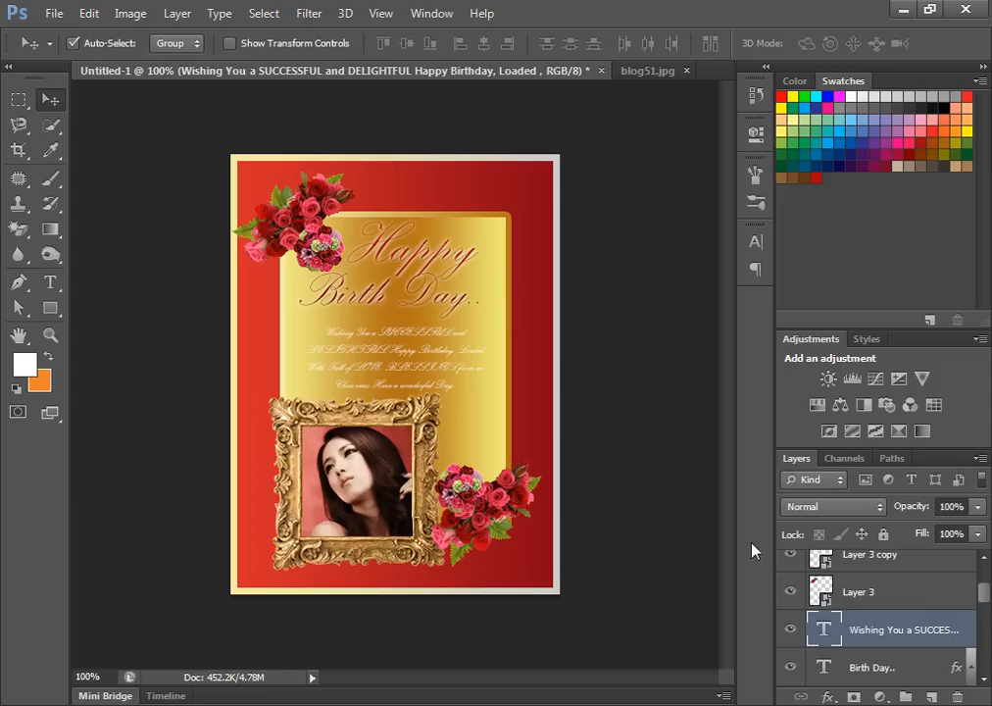
Try dark grey from the swatches on the birthday message text
double_click(824, 630)
click(851, 106)
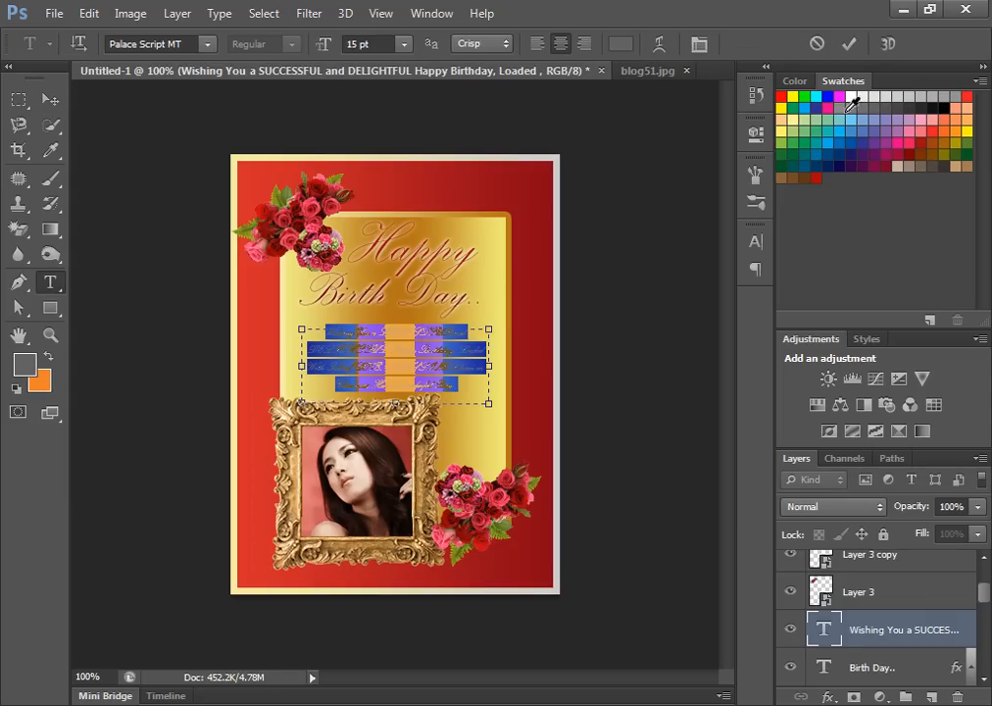
click(50, 99)
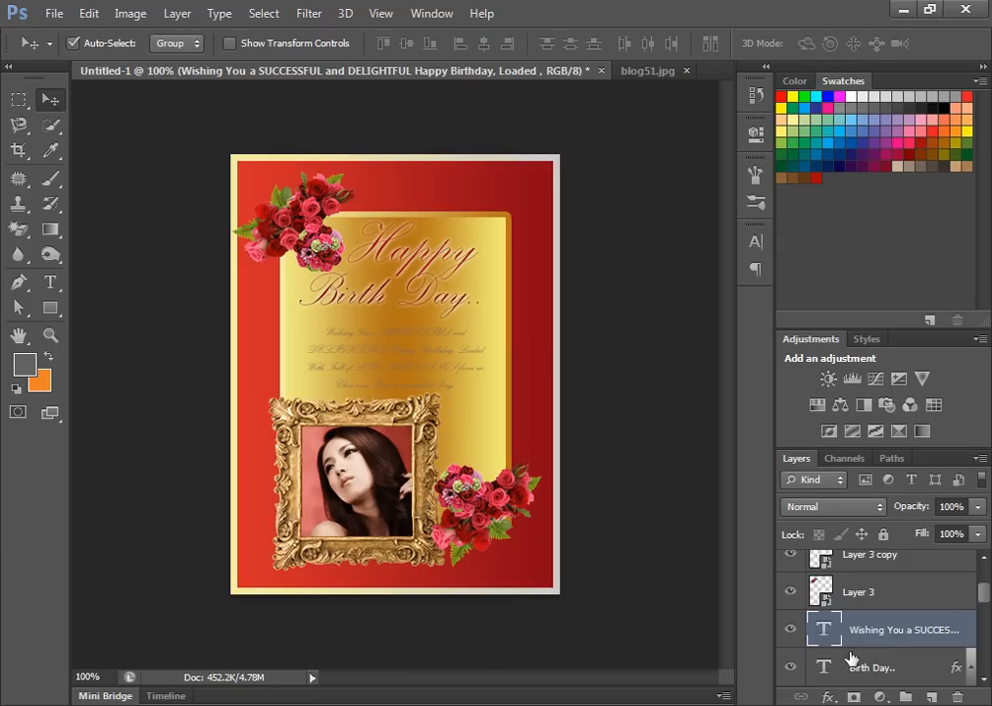
Recolor the birthday message text black from the swatches
double_click(824, 630)
click(947, 105)
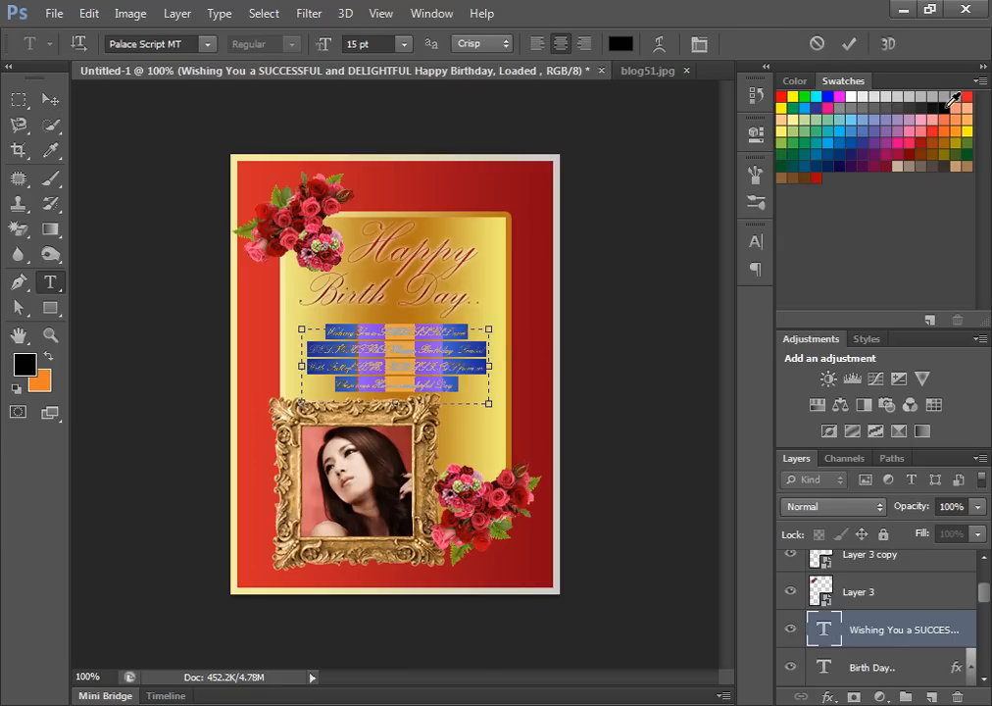
click(51, 99)
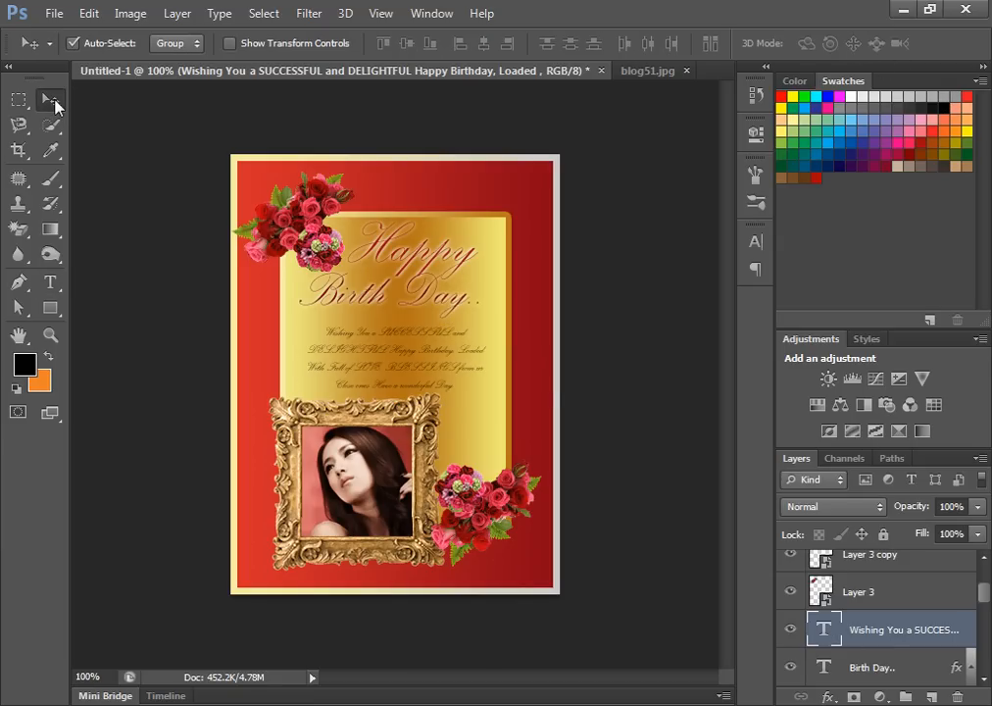
Move the birthday message layer up the layer stack, above "Layer 4 copy"
double_click(829, 629)
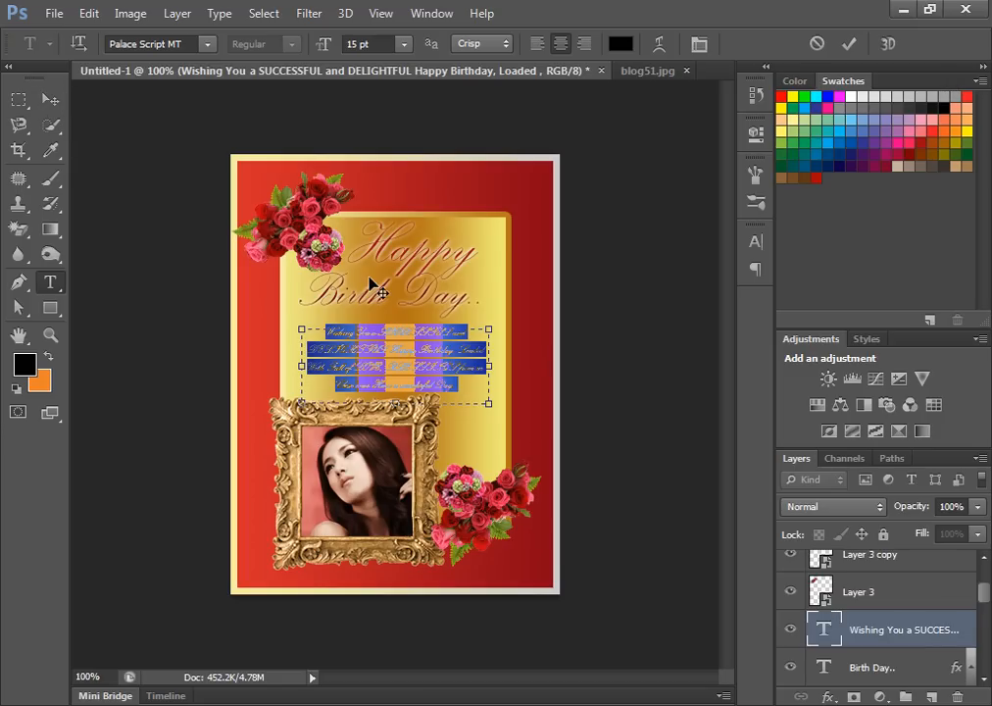
click(50, 99)
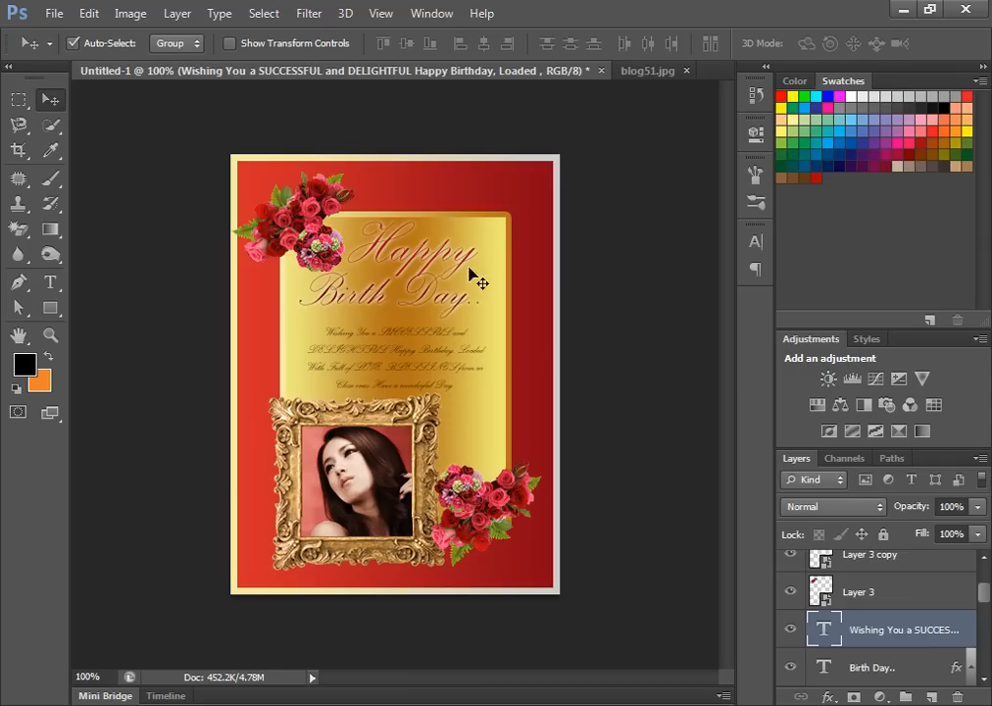
drag(813, 632, 823, 564)
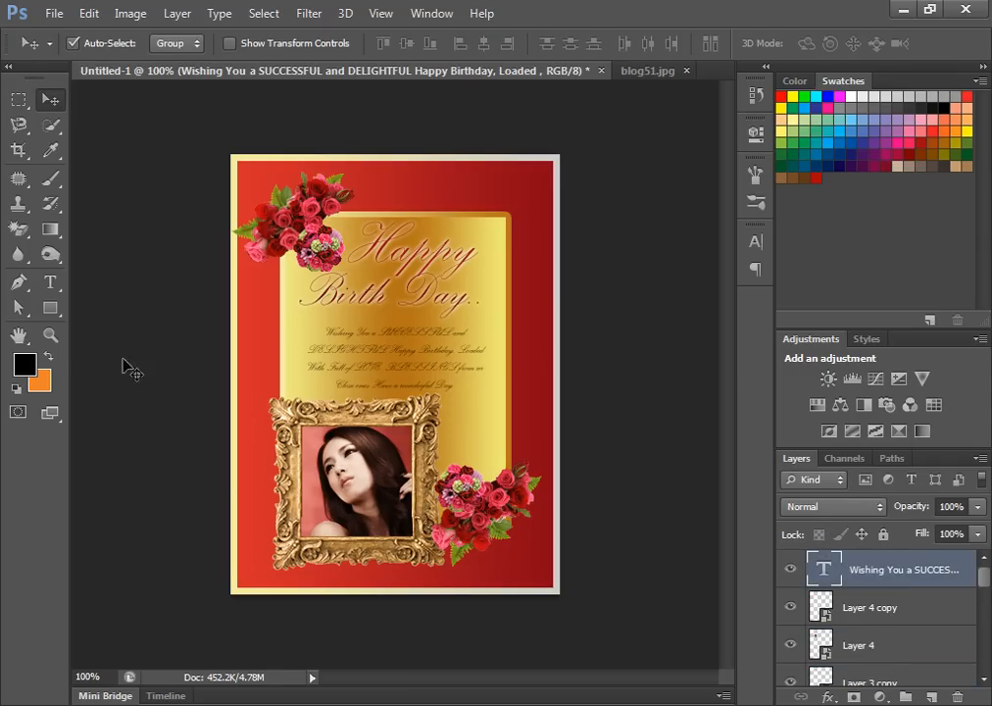
click(51, 335)
click(316, 297)
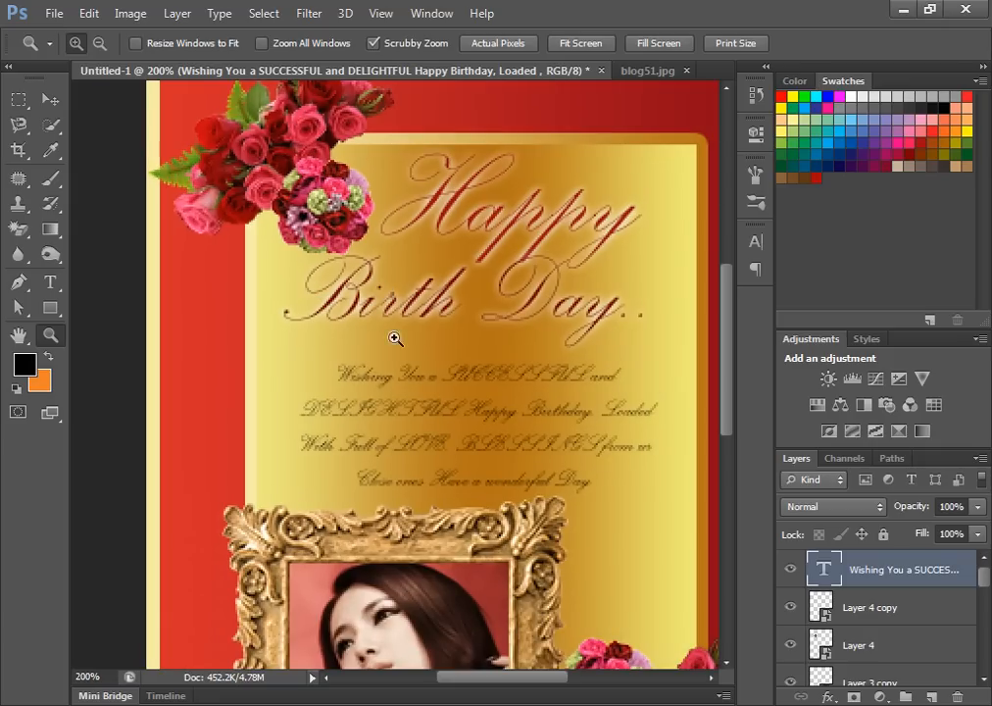
alt+click(451, 343)
alt+click(454, 343)
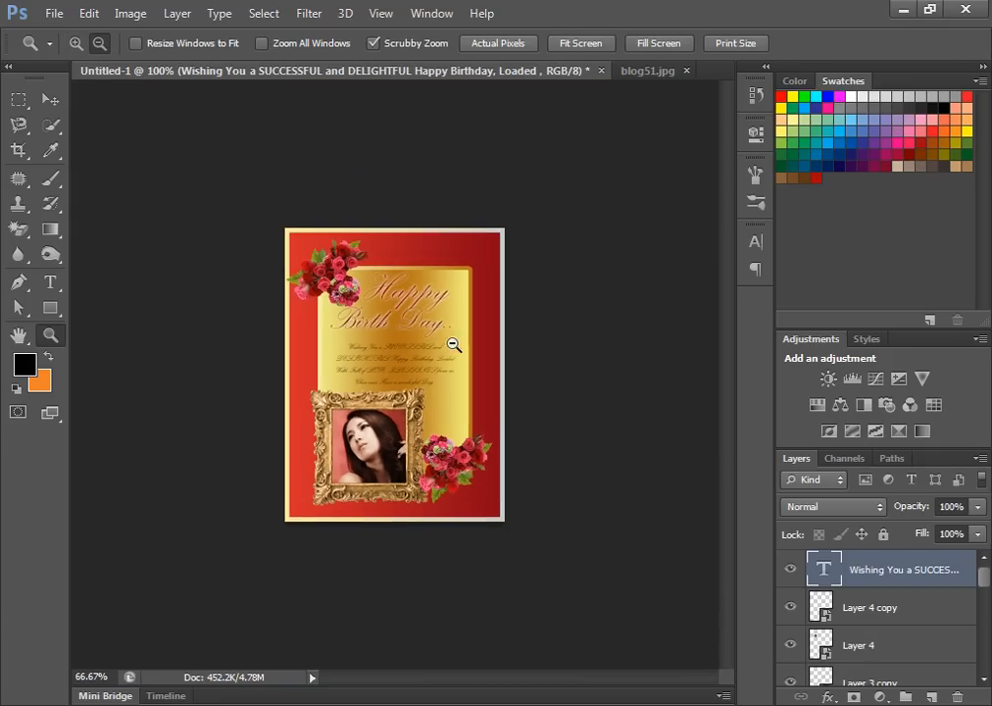
click(403, 316)
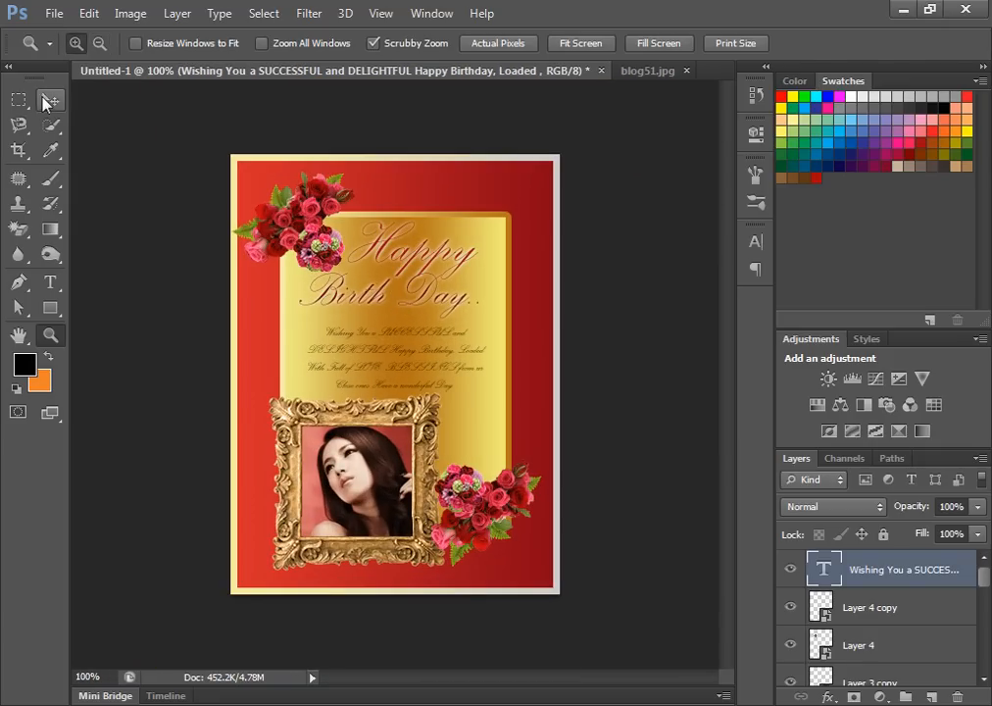
click(51, 99)
drag(381, 355, 380, 358)
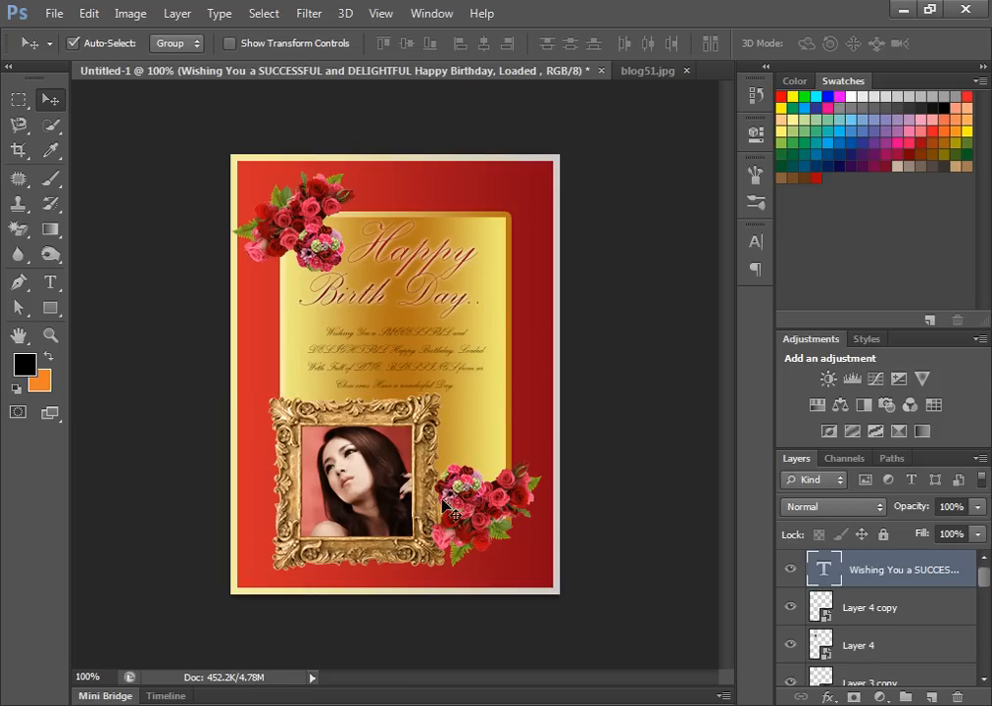
drag(470, 480, 470, 491)
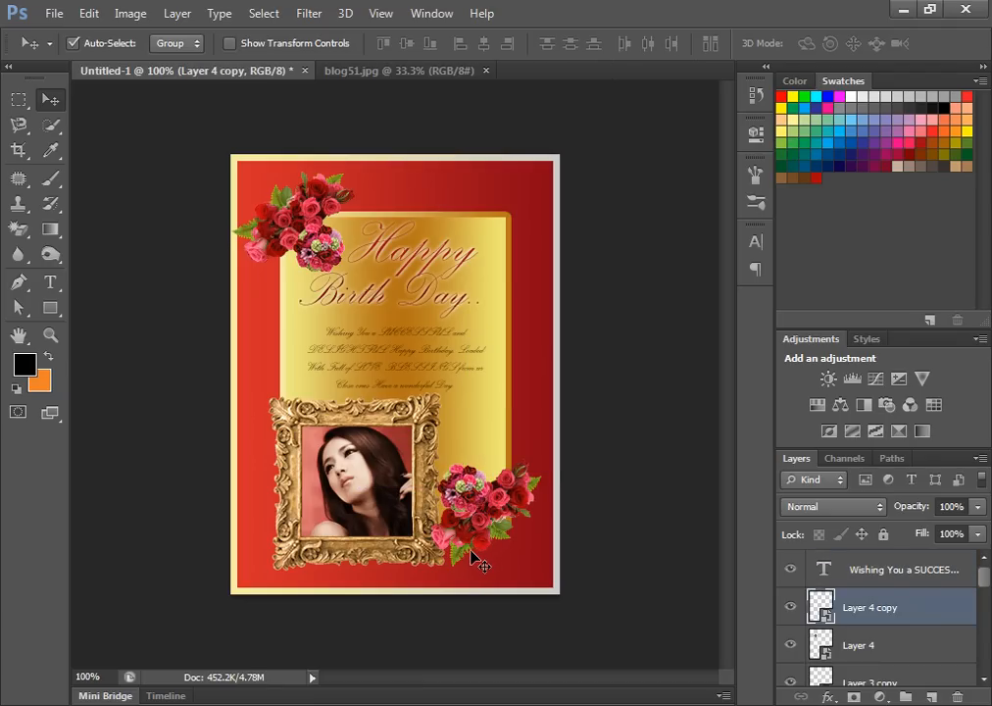
drag(398, 344, 395, 335)
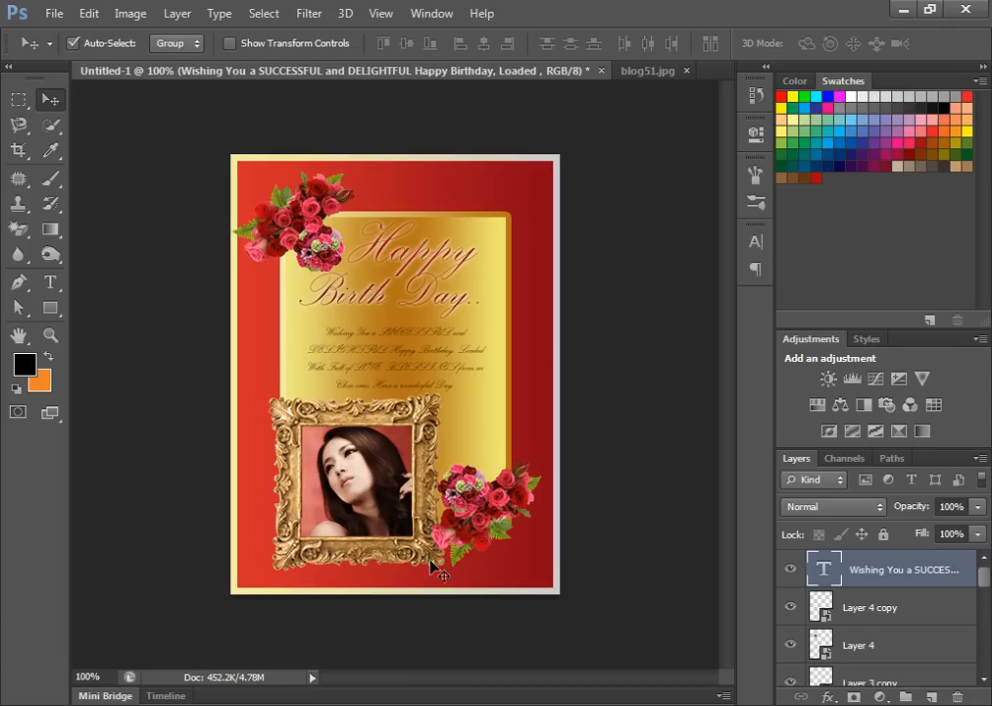
Add a Pattern Overlay to the red gradient background, Layer 1, using the grey woven pattern
scroll(983, 585, down, 5)
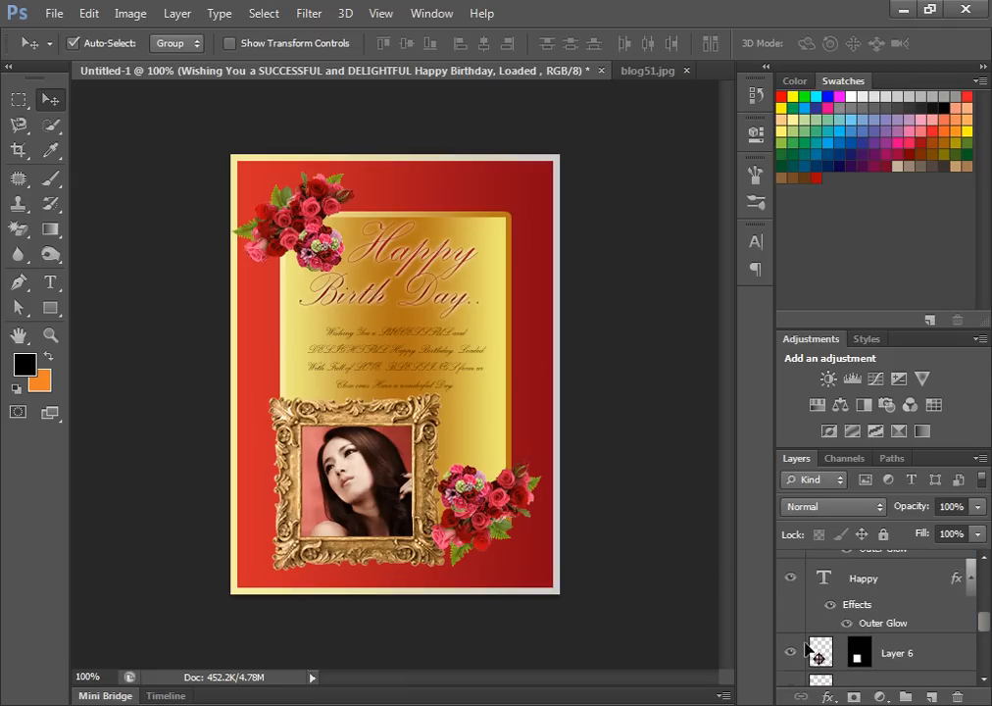
click(265, 552)
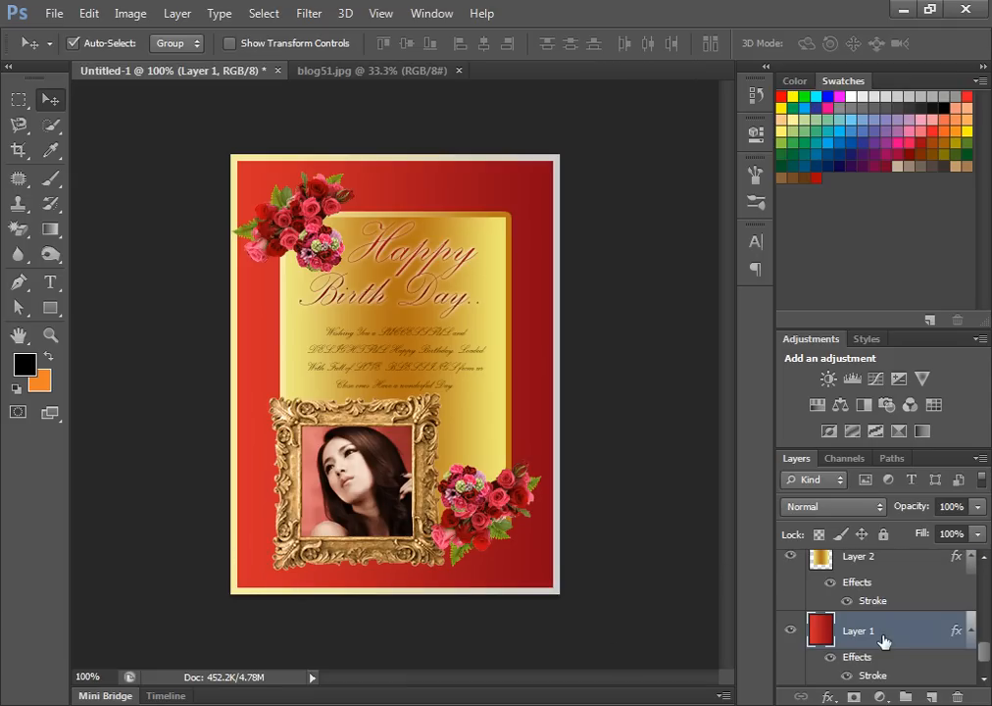
click(831, 698)
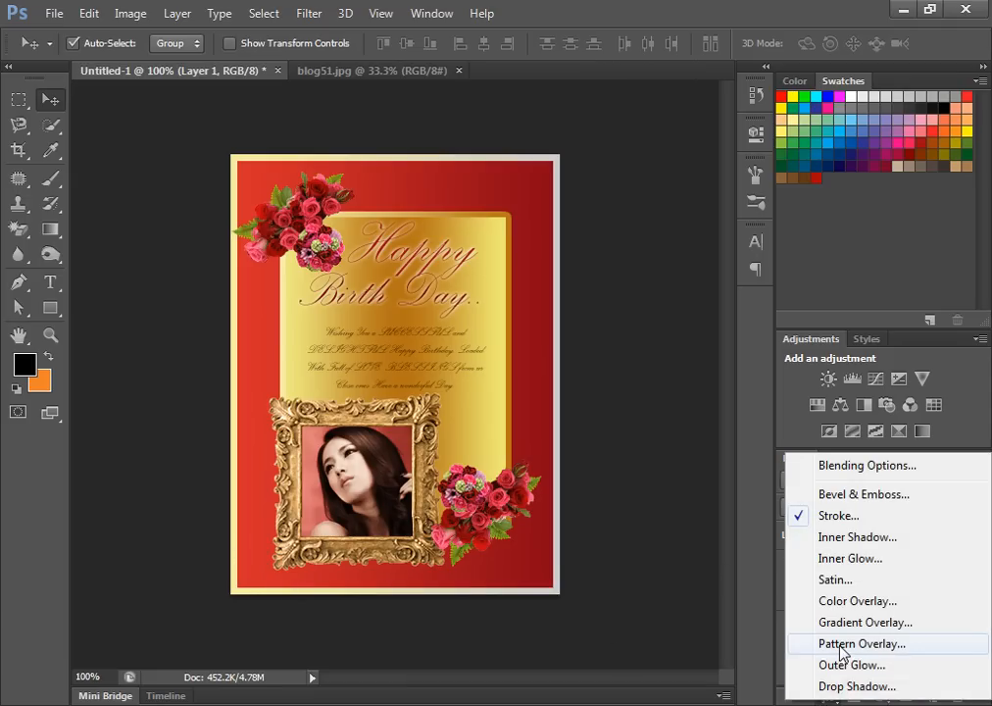
click(836, 648)
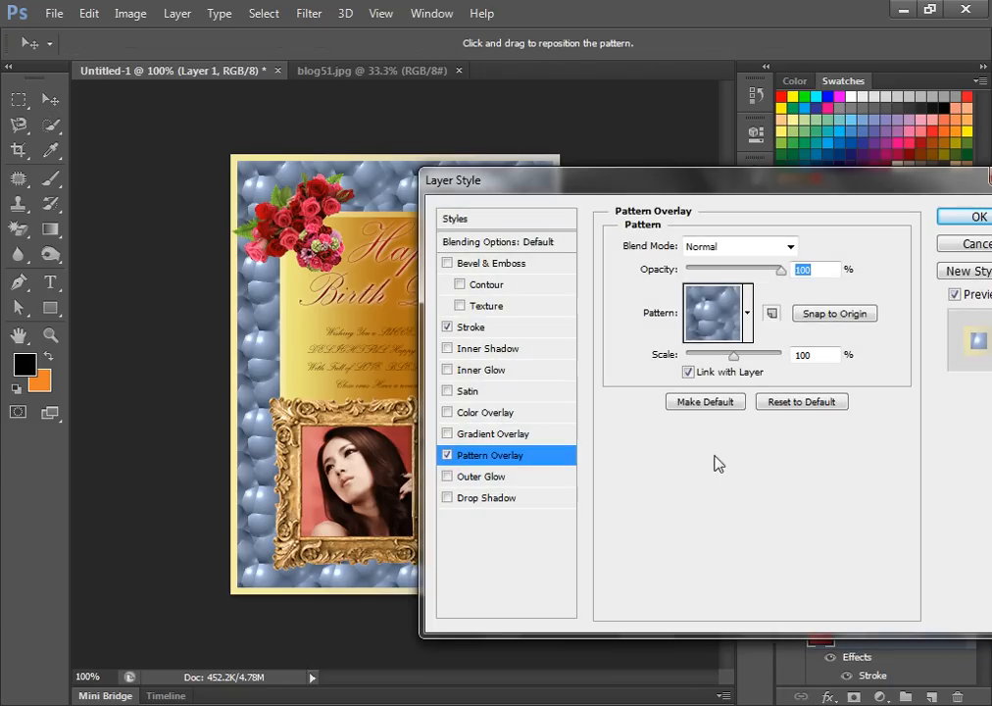
drag(675, 188, 799, 183)
click(865, 307)
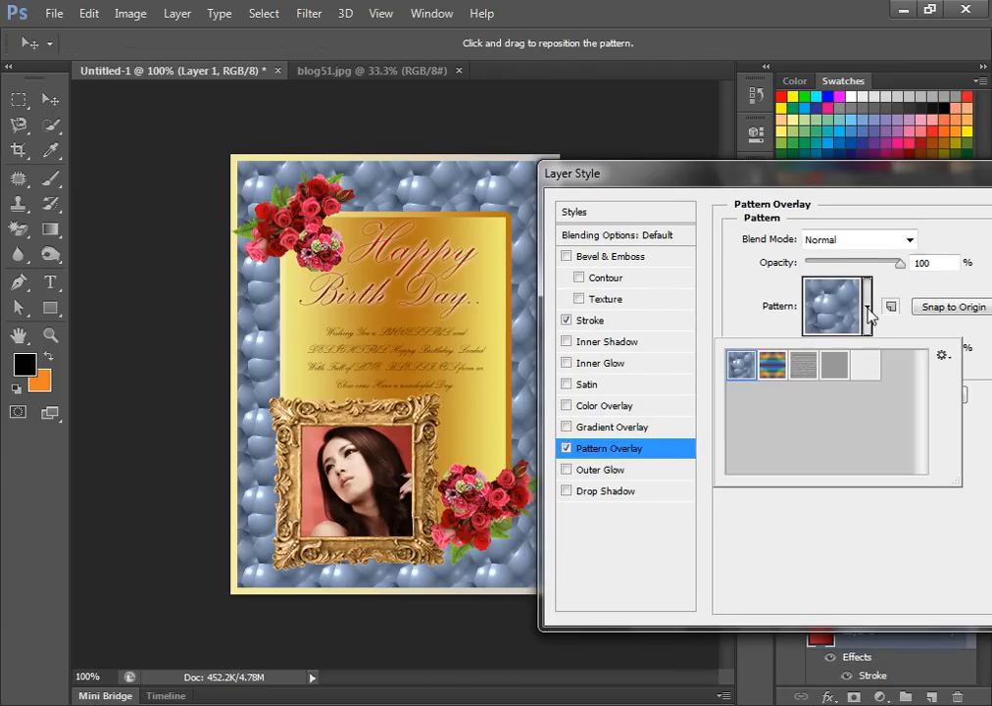
click(804, 364)
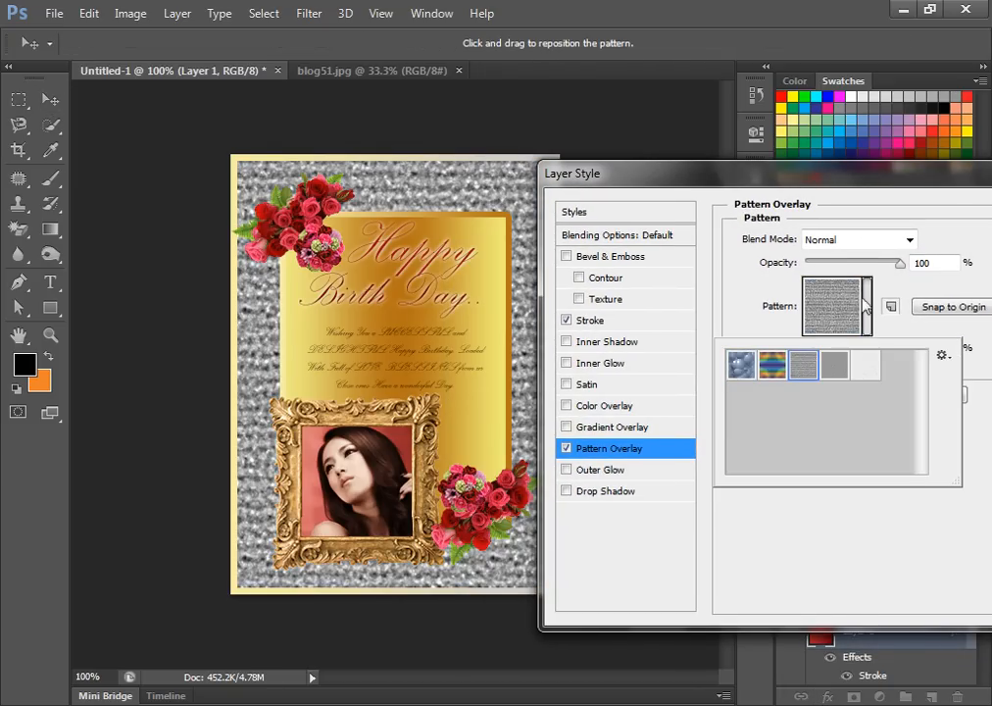
Set the pattern overlay to 15% opacity and 73% scale and apply the layer style
click(898, 264)
drag(897, 263, 814, 273)
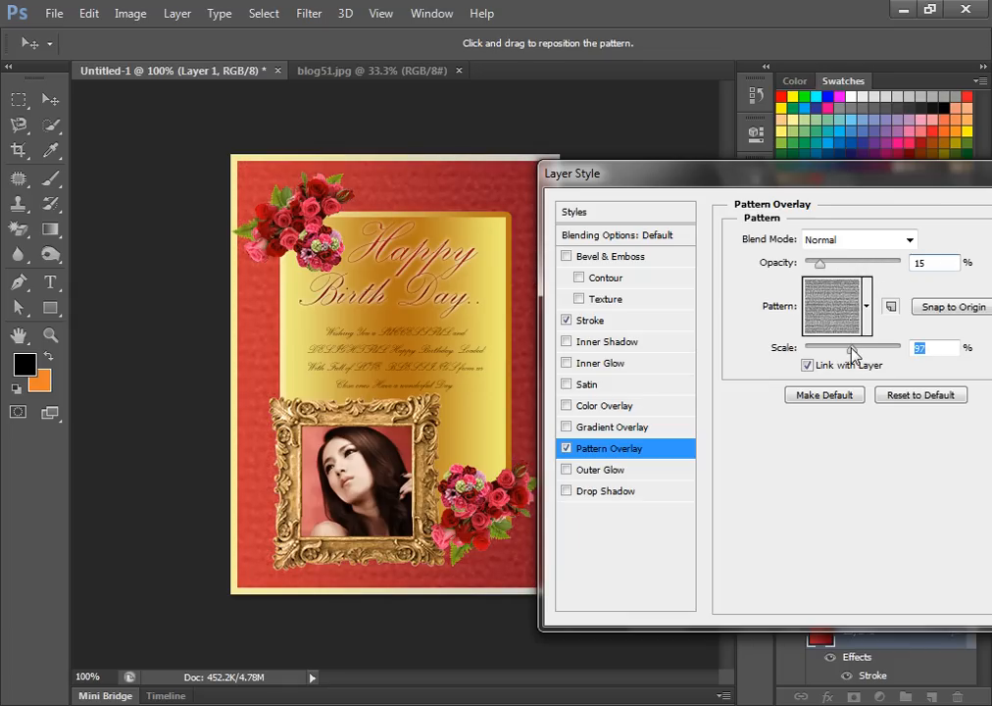
drag(842, 350, 832, 348)
drag(840, 184, 679, 206)
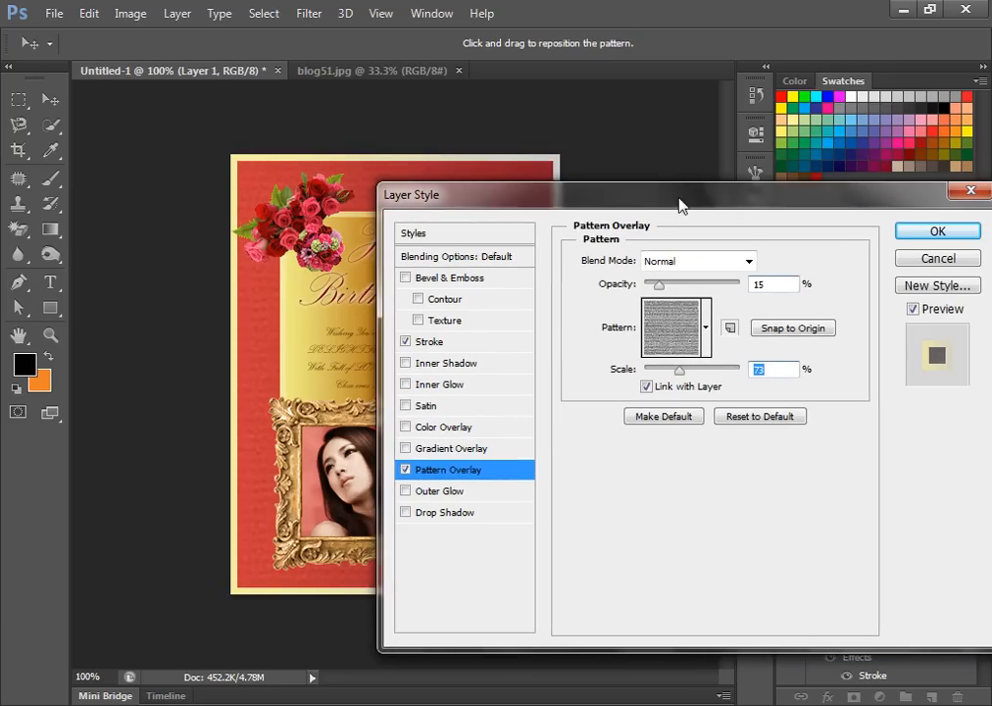
click(942, 232)
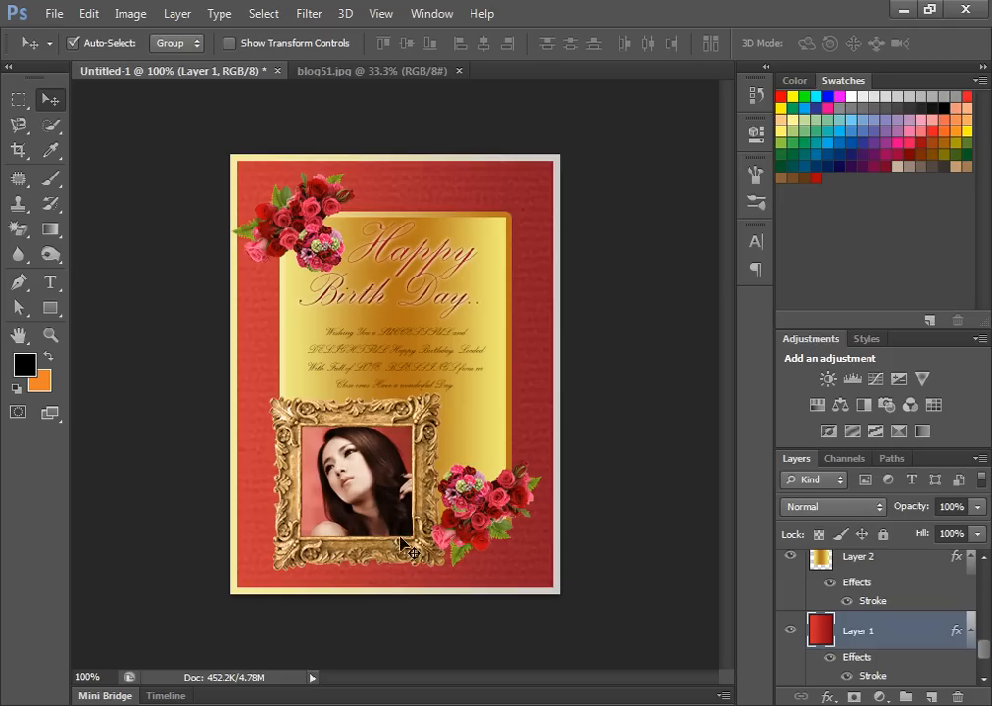
Open the polka-dot background image "Back .jpg"
click(51, 14)
click(74, 53)
click(398, 189)
click(752, 606)
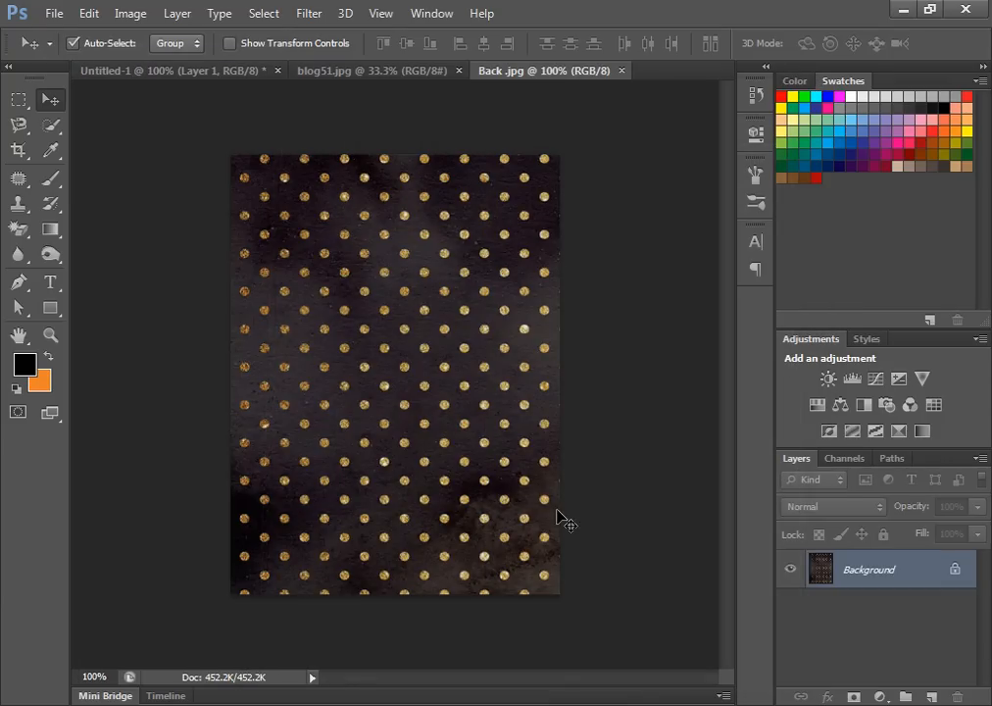
Bring the polka-dot image into the birthday card, align it to cover the canvas, and place its layer directly above Layer 1
drag(397, 290, 317, 76)
drag(224, 82, 378, 365)
drag(515, 347, 533, 243)
drag(831, 611, 884, 625)
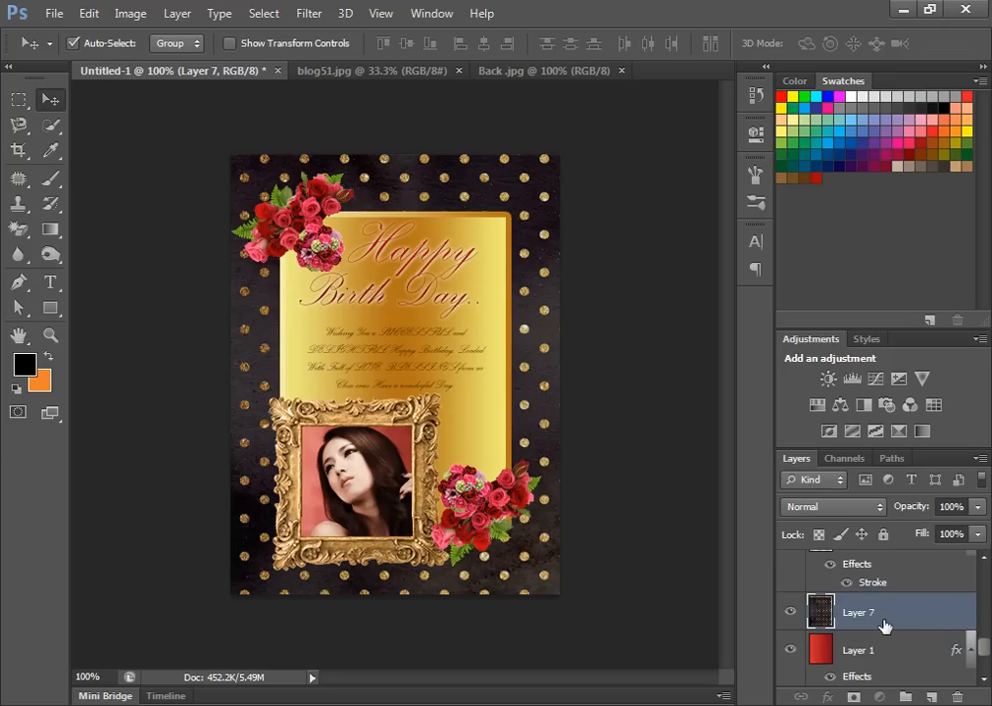
Clip the polka-dot layer to Layer 1 with a clipping mask and toggle its visibility to compare both backgrounds
right_click(883, 626)
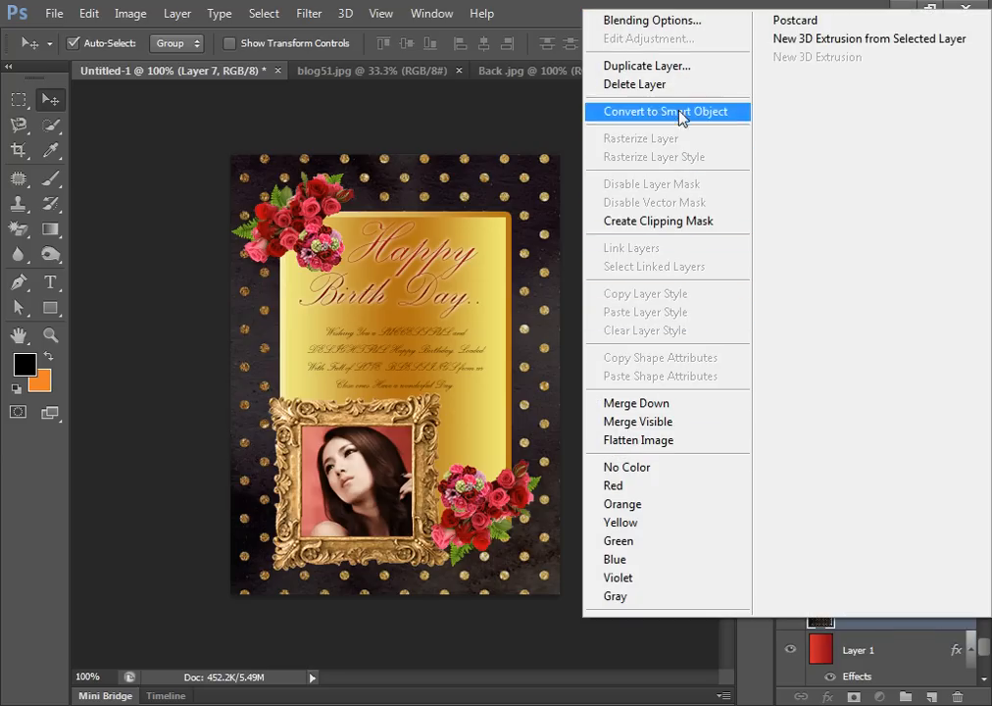
click(673, 226)
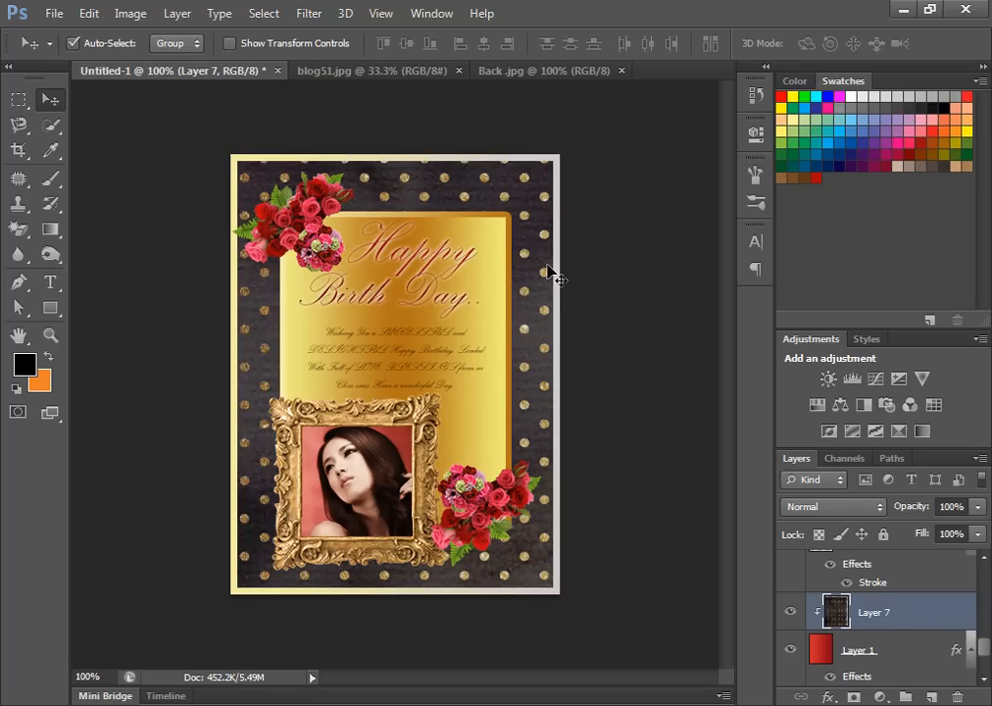
click(790, 612)
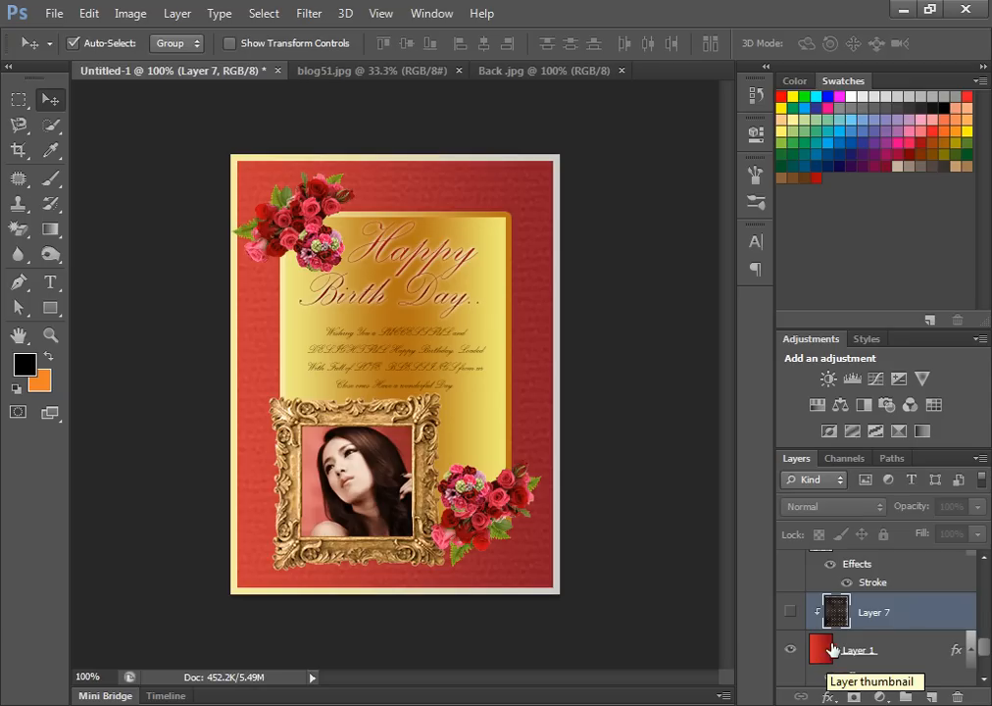
click(789, 614)
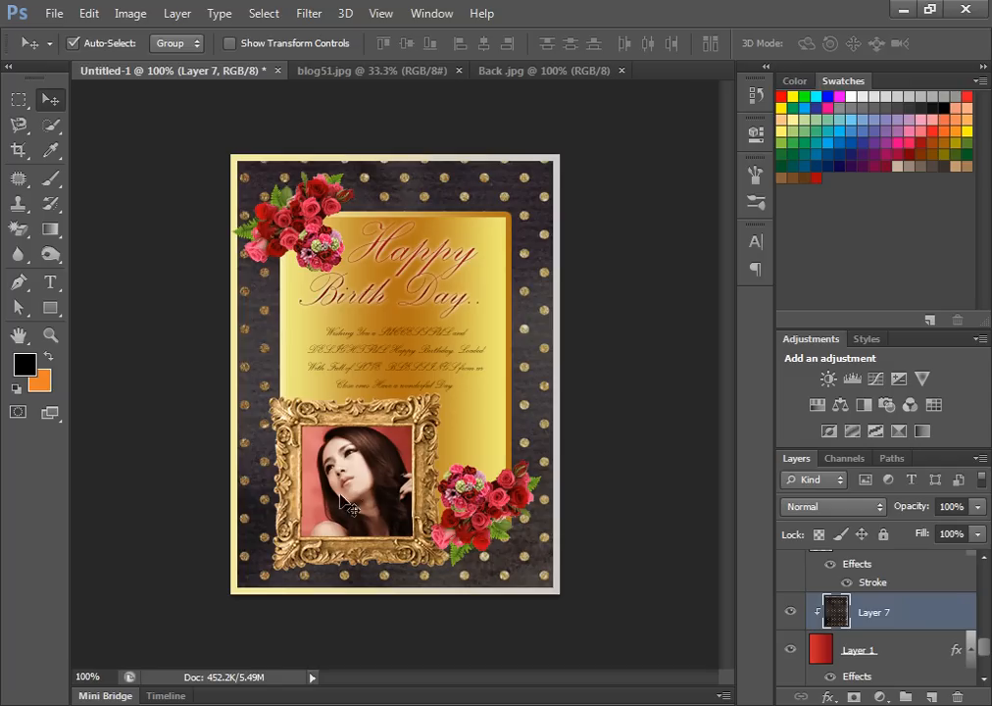
Shift the small mixed flower in the card's upper-left bouquet slightly left and select its copy in the lower-right bouquet
click(313, 245)
drag(313, 245, 469, 492)
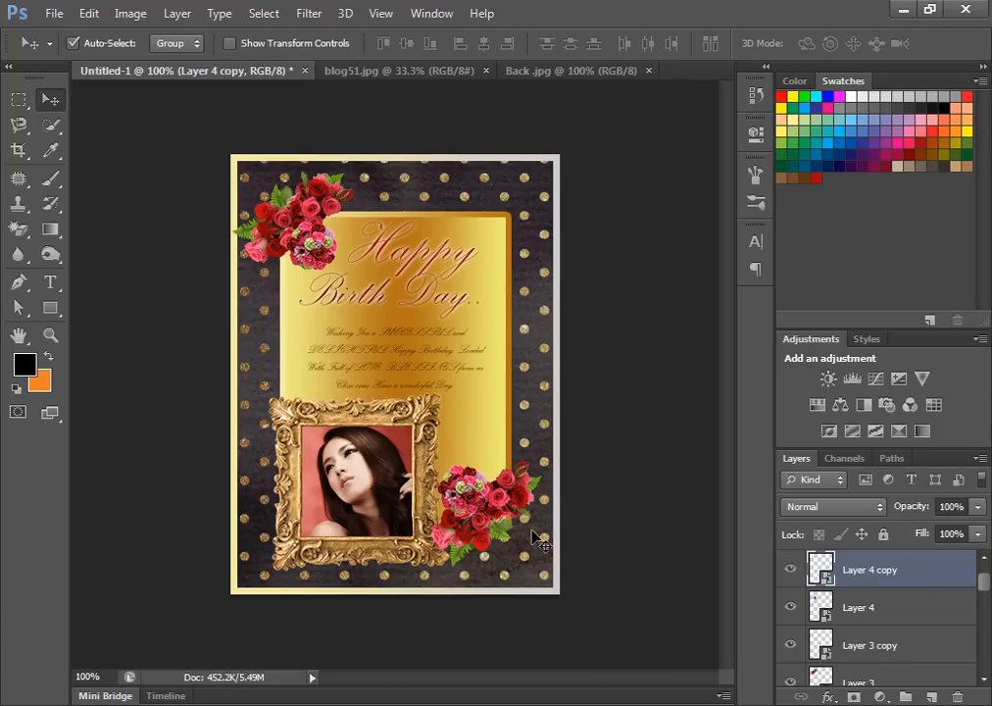